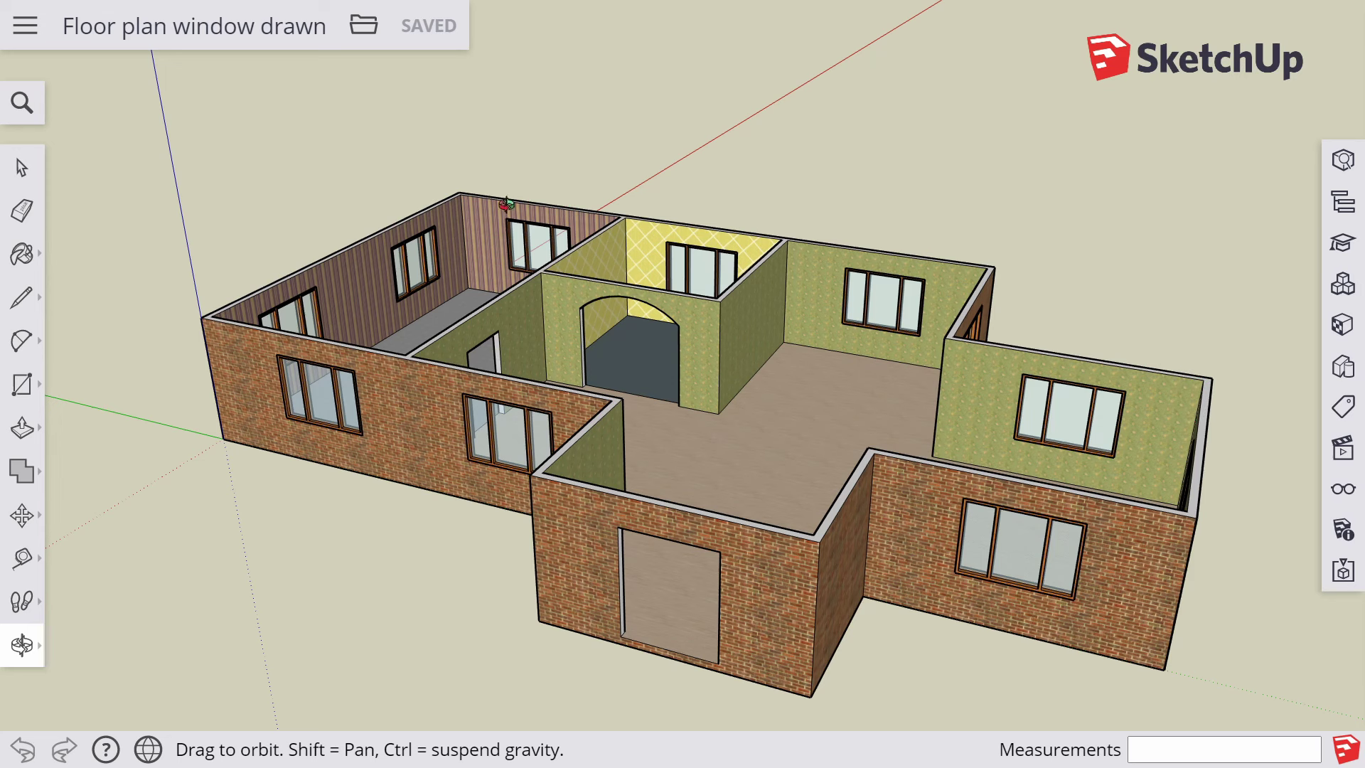
# Create a new model from the Simple Template - Meters
pyautogui.moveTo(433, 198); pyautogui.dragTo(444, 243)
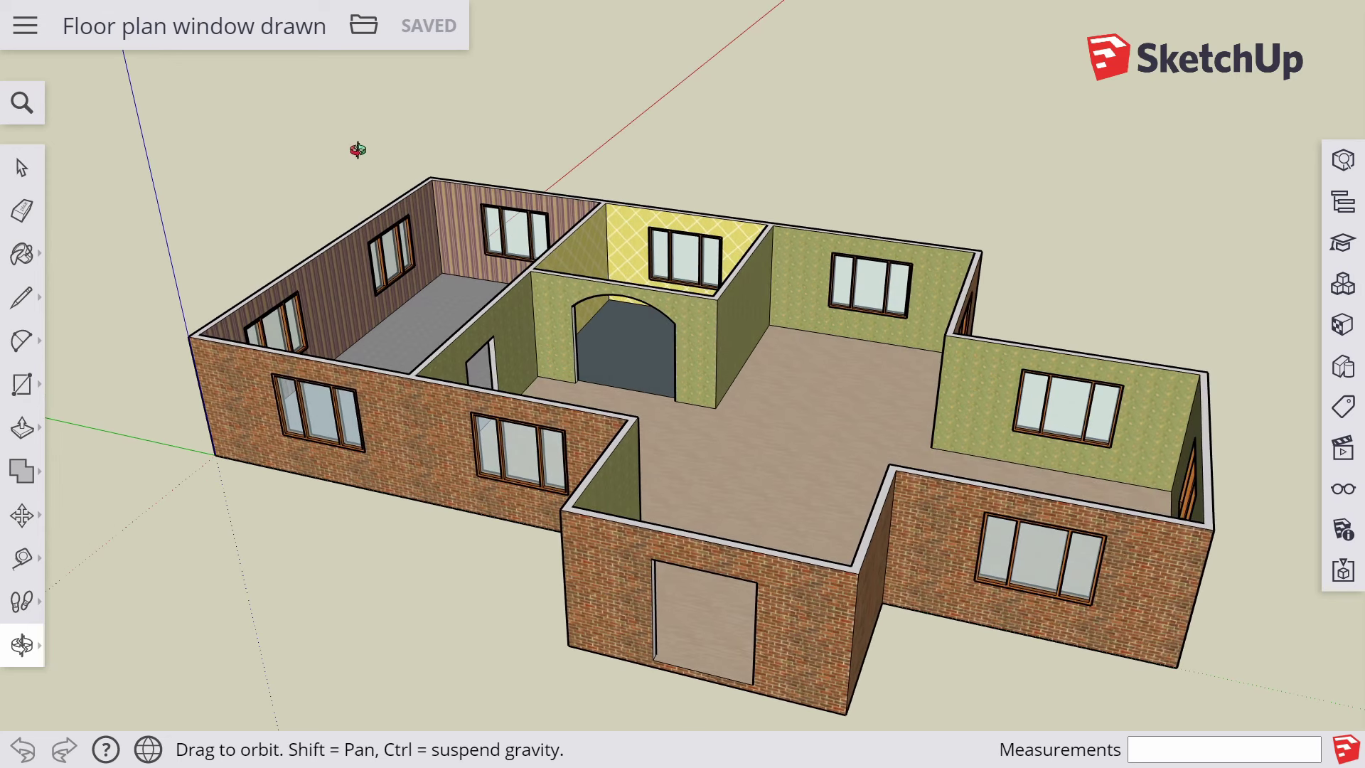
pyautogui.click(38, 44)
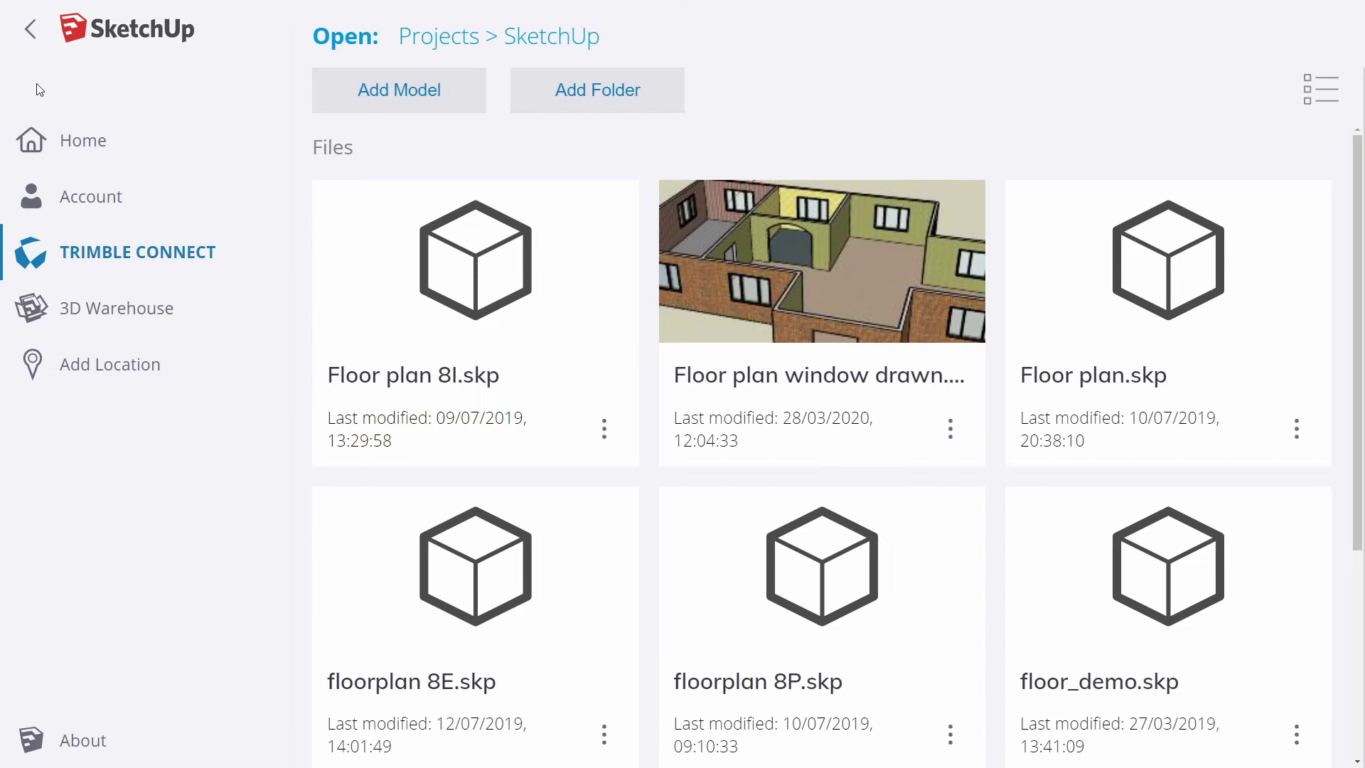
pyautogui.click(81, 147)
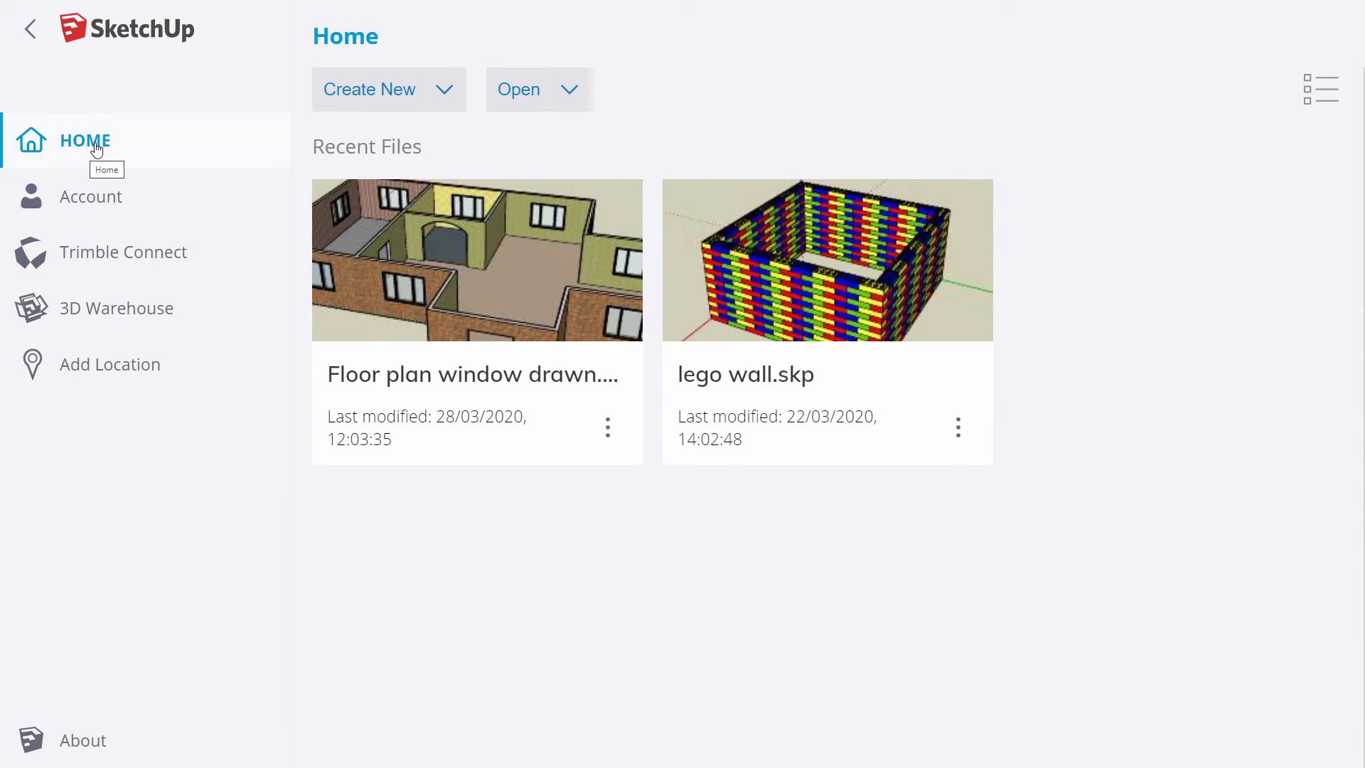
pyautogui.click(382, 98)
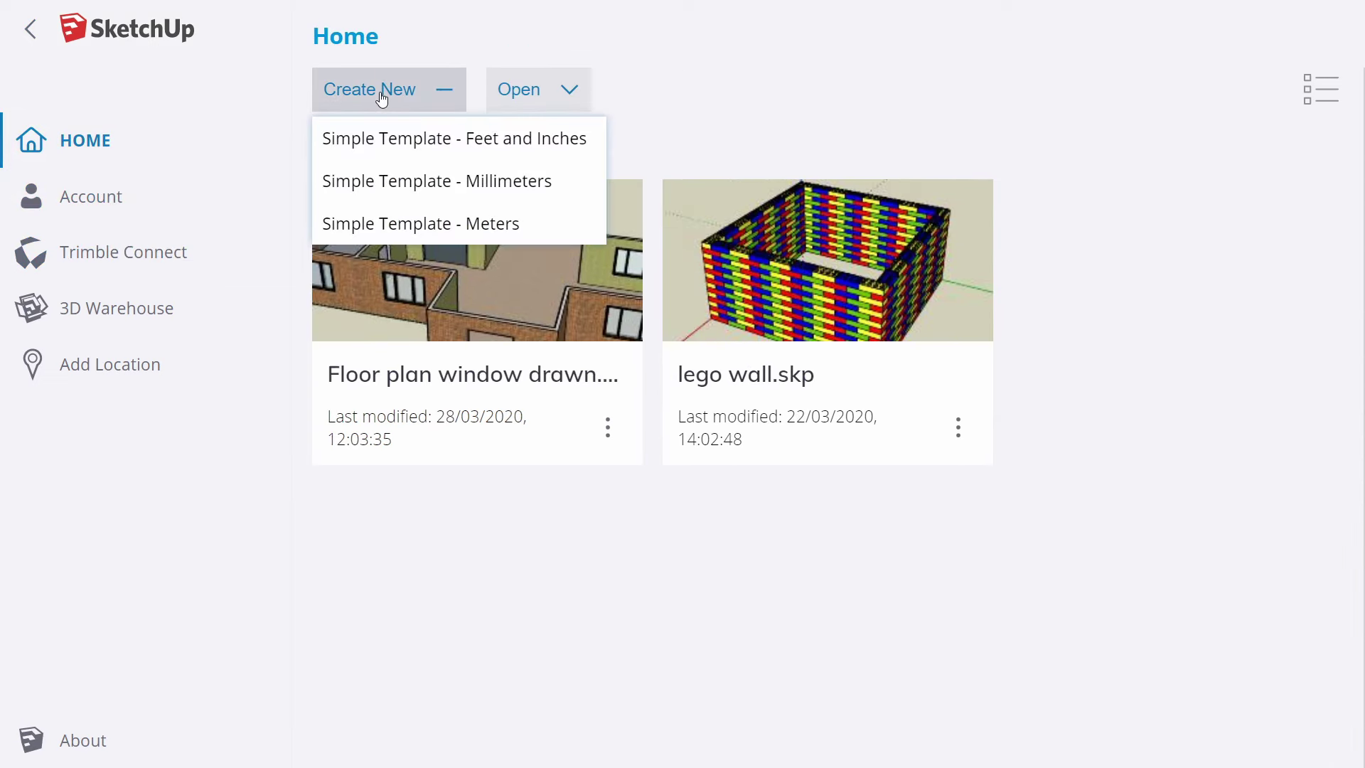
pyautogui.click(461, 225)
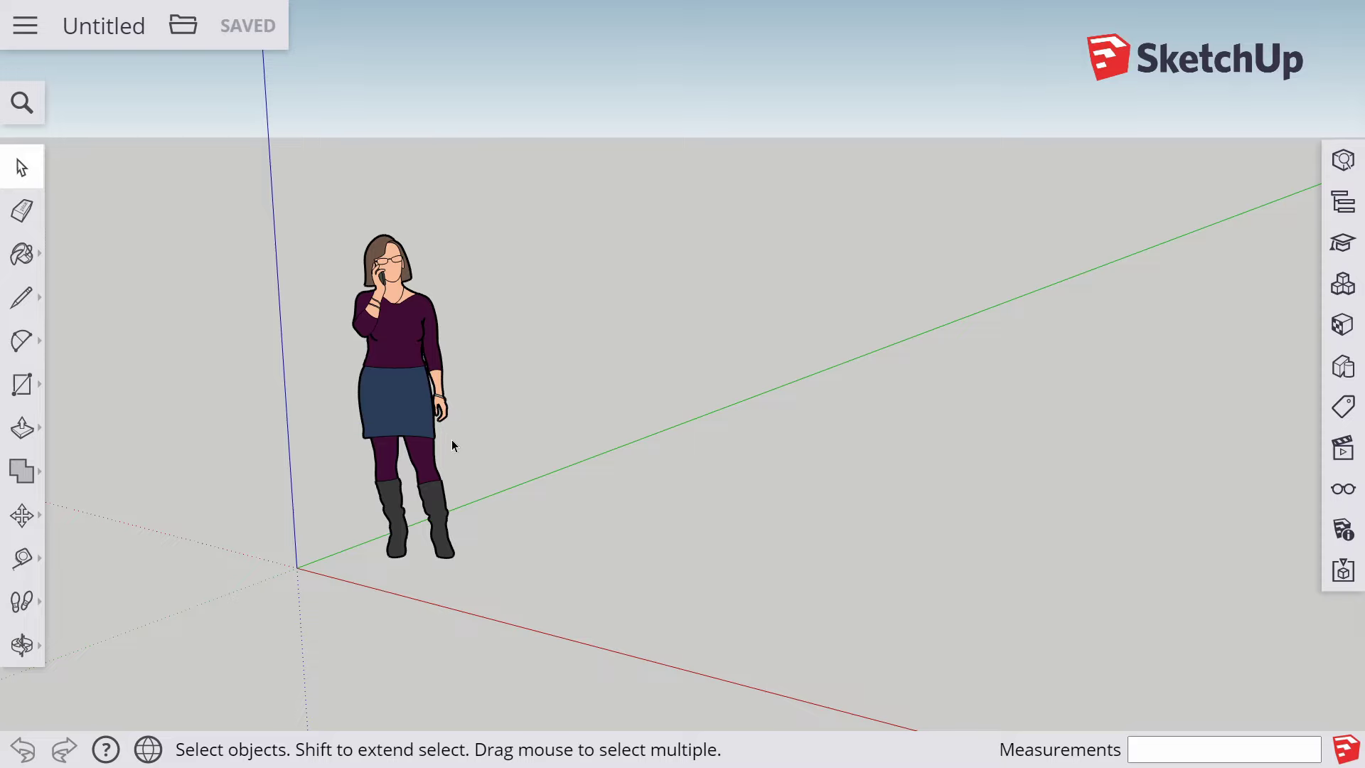
# Move the standing figure about 1.11 m across the ground so it stands clear beside the origin
pyautogui.click(393, 273)
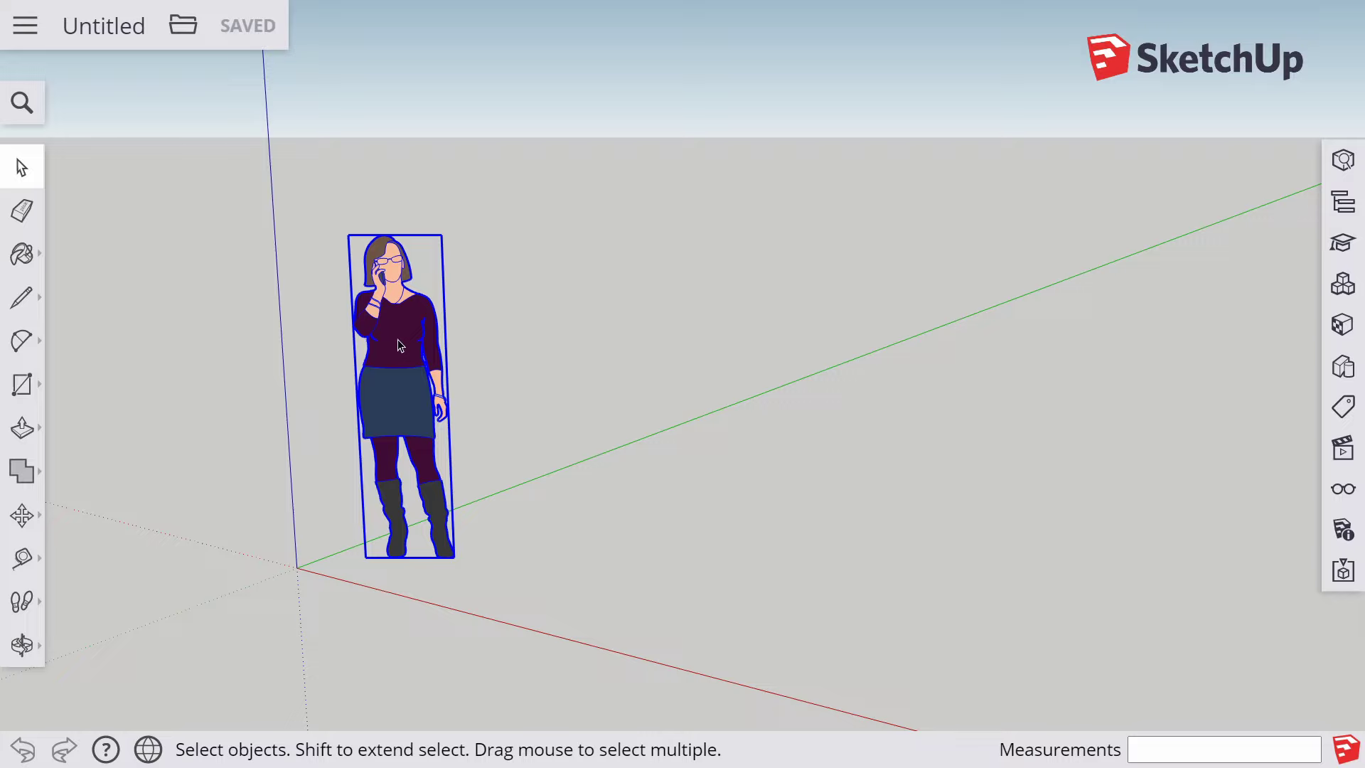
pyautogui.press('m')
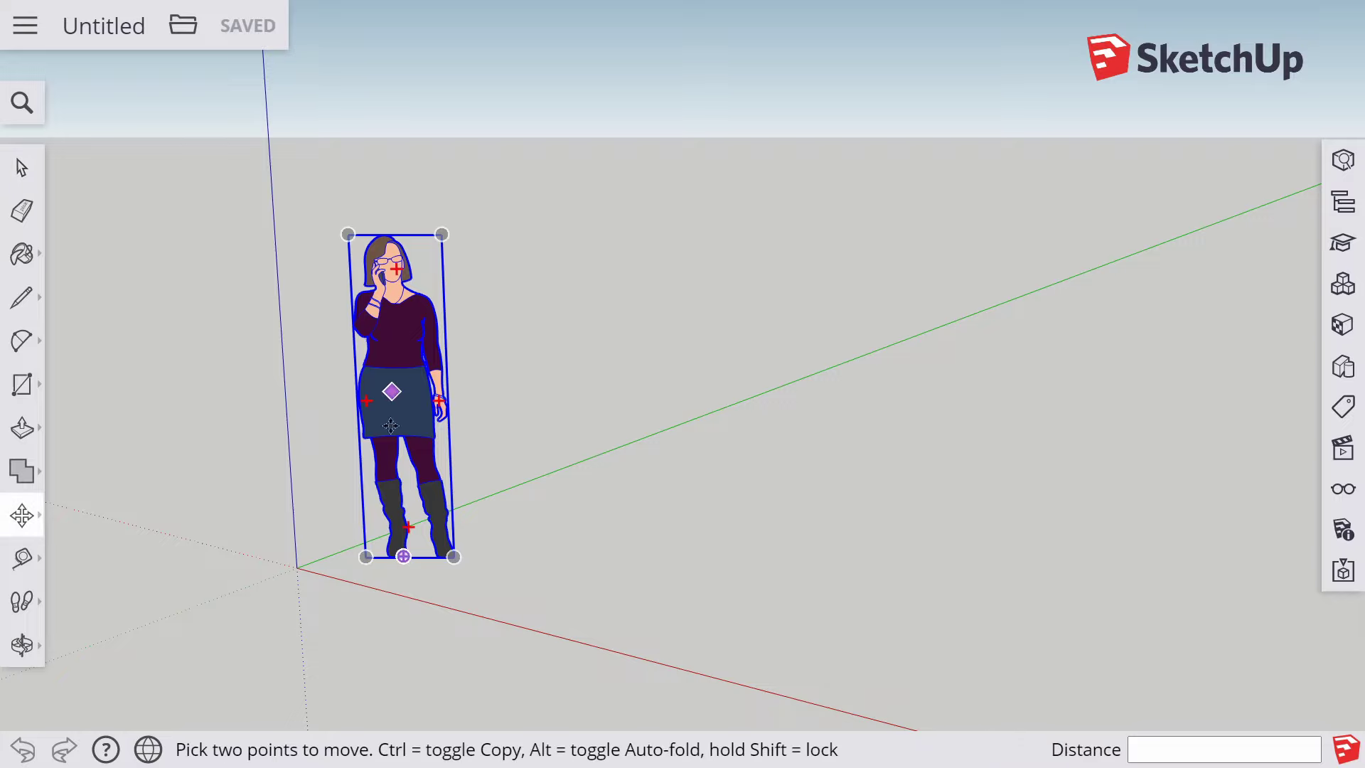
pyautogui.click(365, 558)
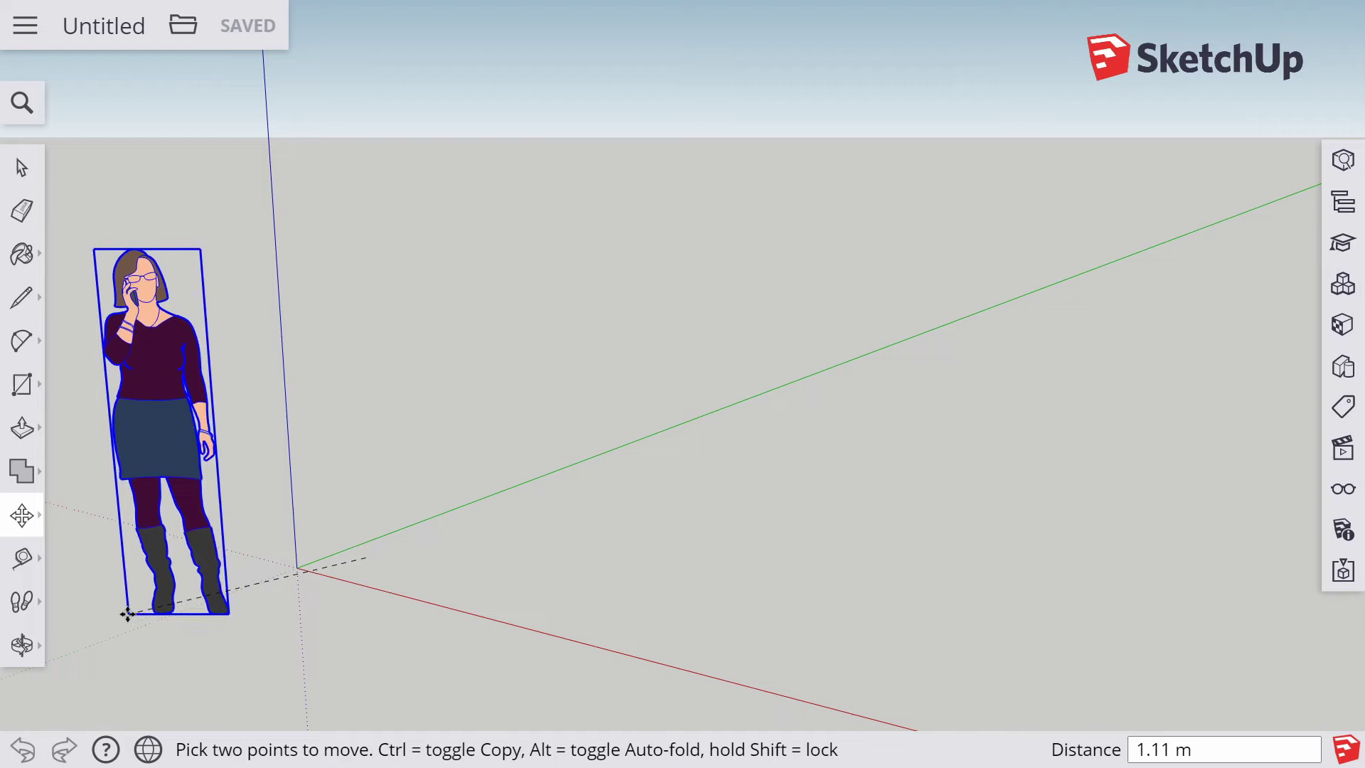
pyautogui.click(128, 616)
# Draw a 20 m by 10 m rectangle on the ground from the origin, its long side along the red axis
pyautogui.scroll(-1, 484, 476)
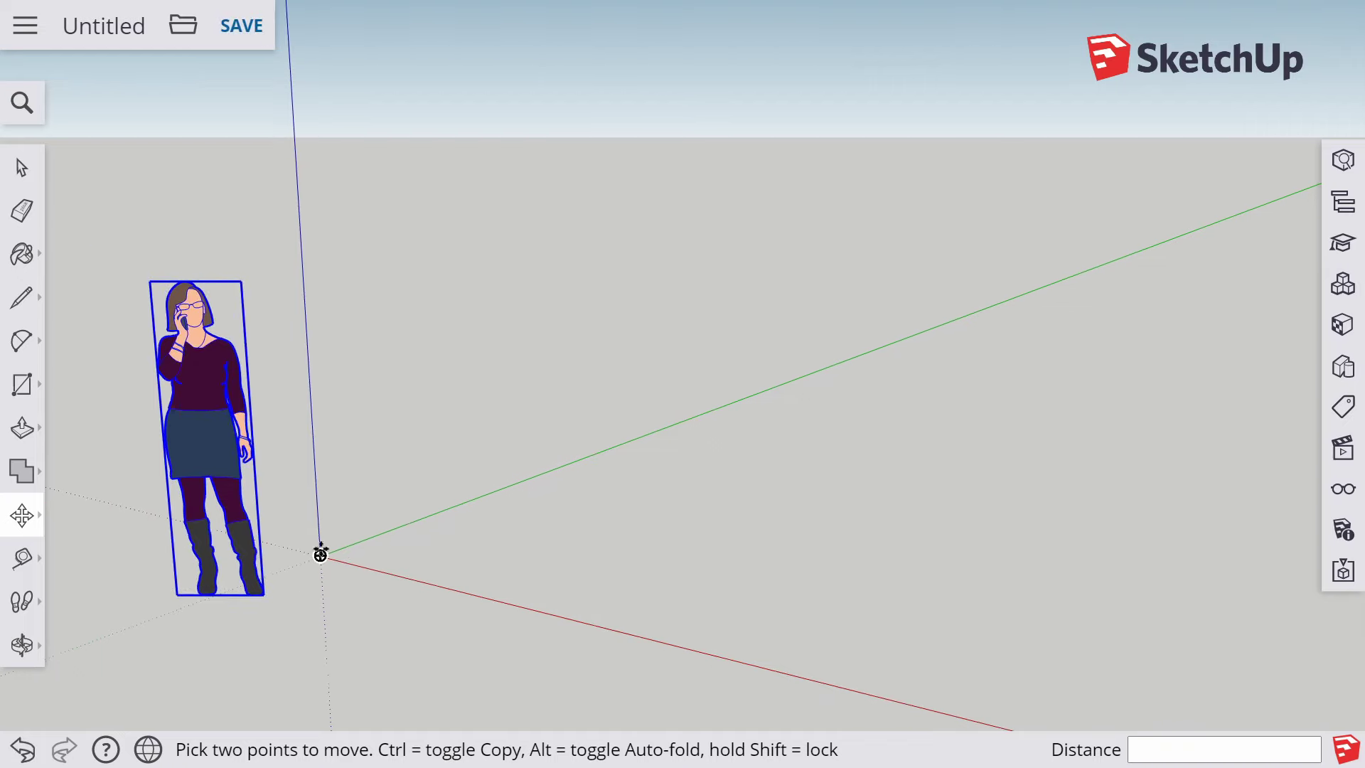
pyautogui.press('r')
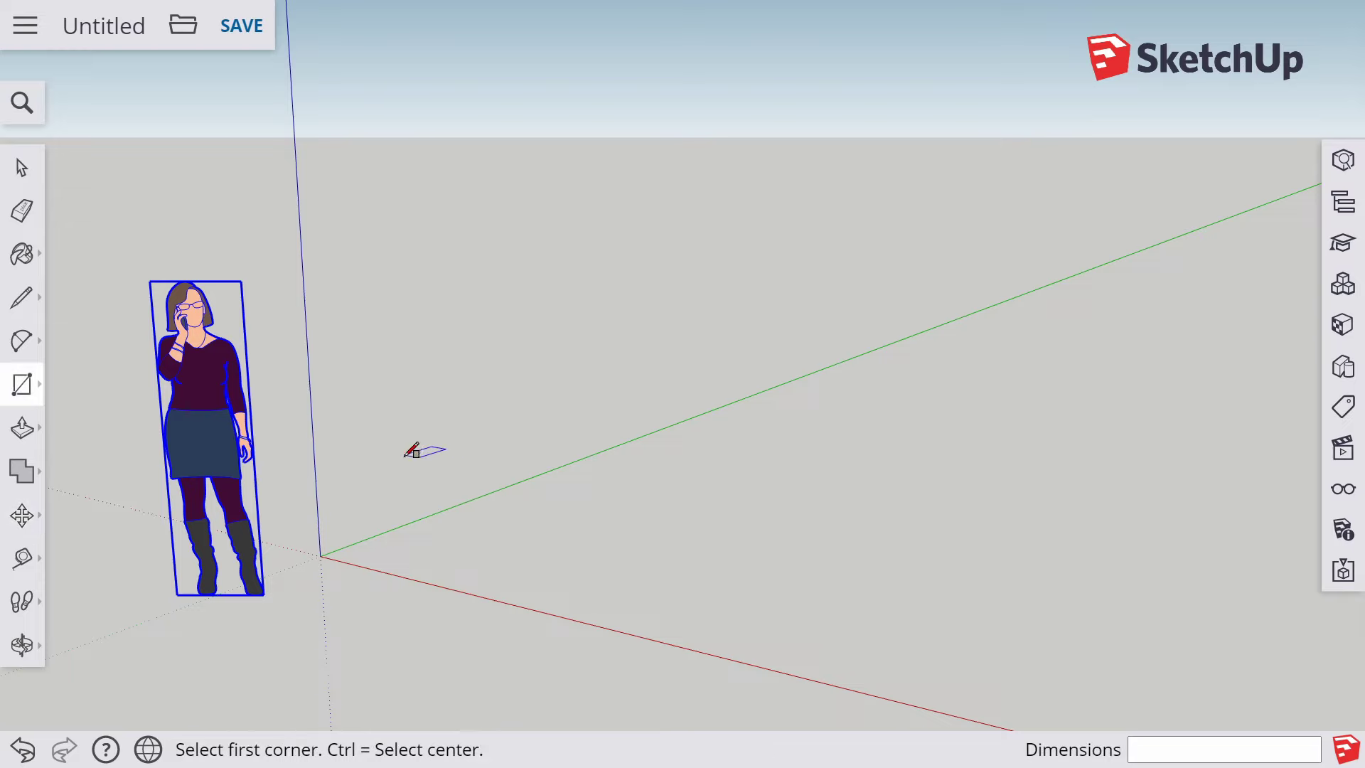
pyautogui.scroll(-2, 441, 441)
pyautogui.scroll(-1, 446, 438)
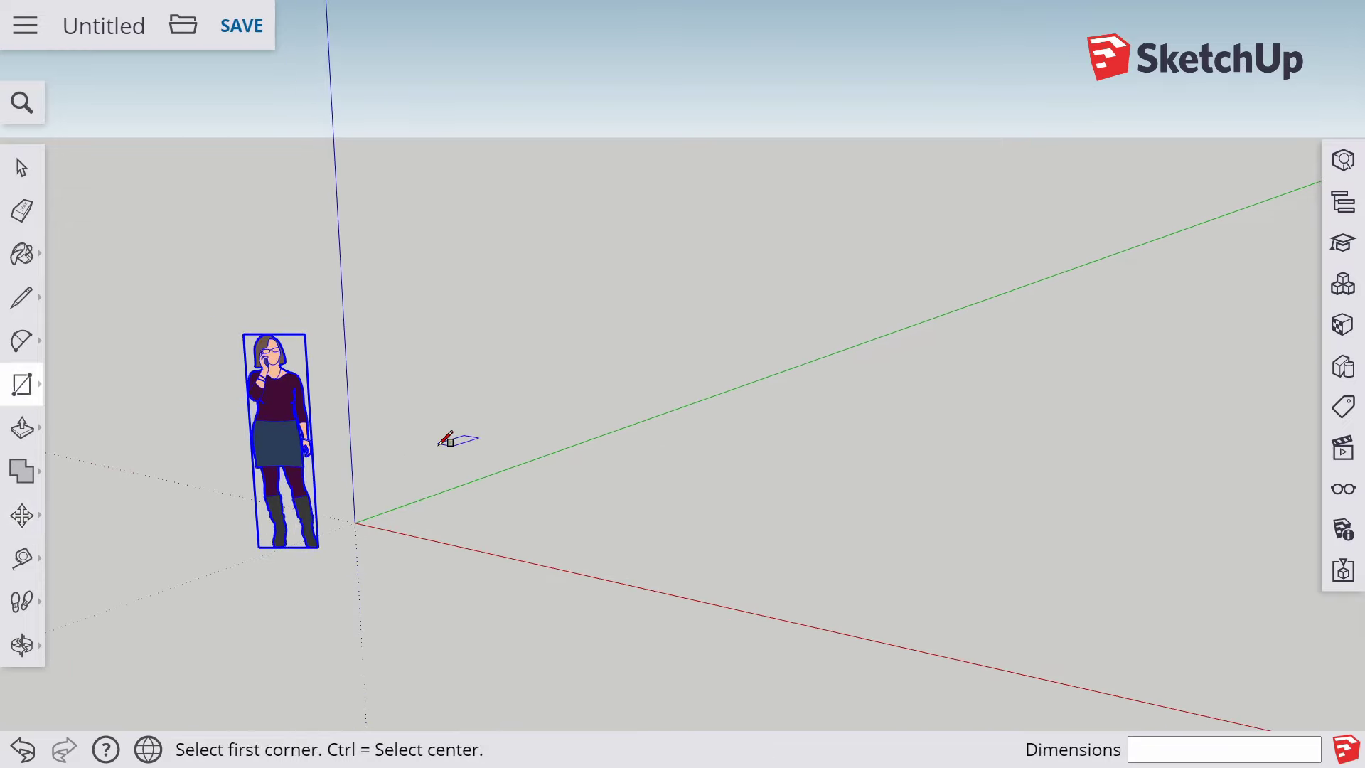
pyautogui.click(355, 521)
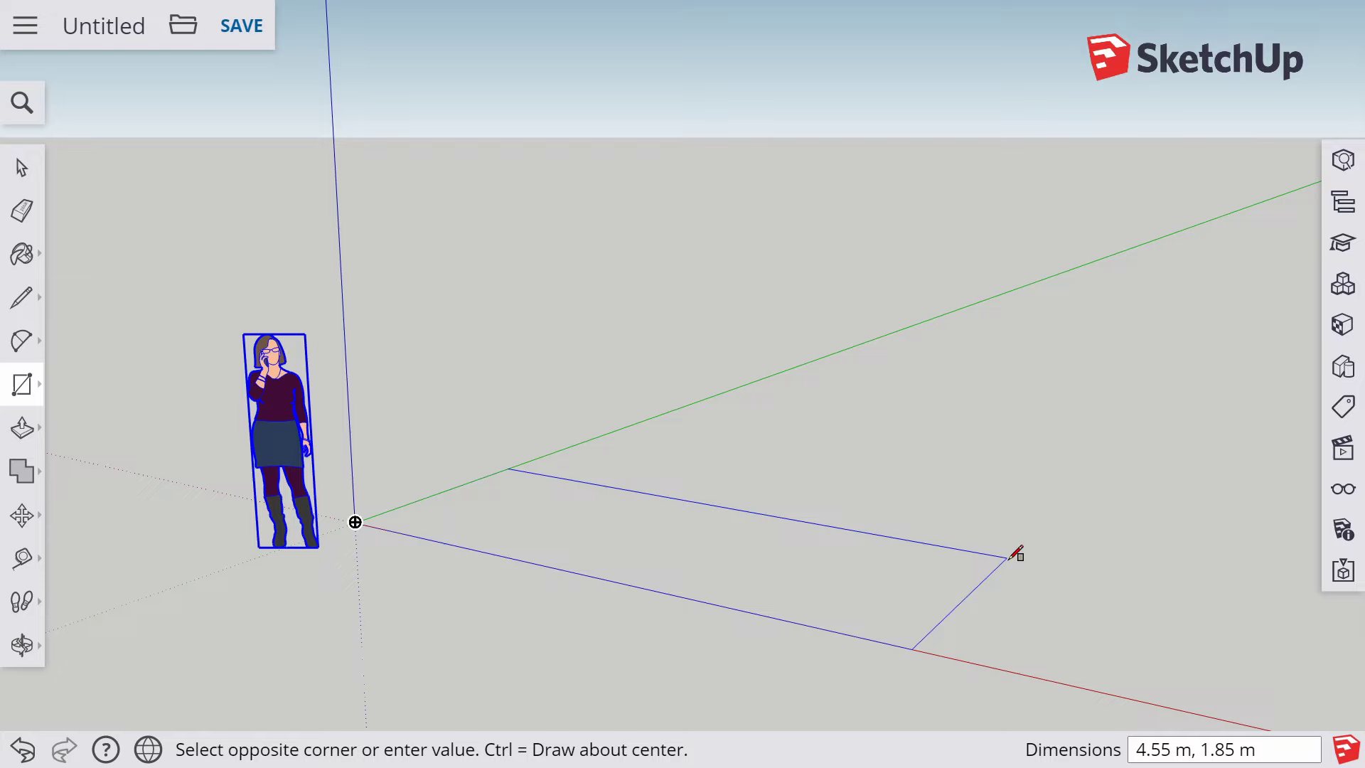
pyautogui.write('20,10')
pyautogui.press('Return')
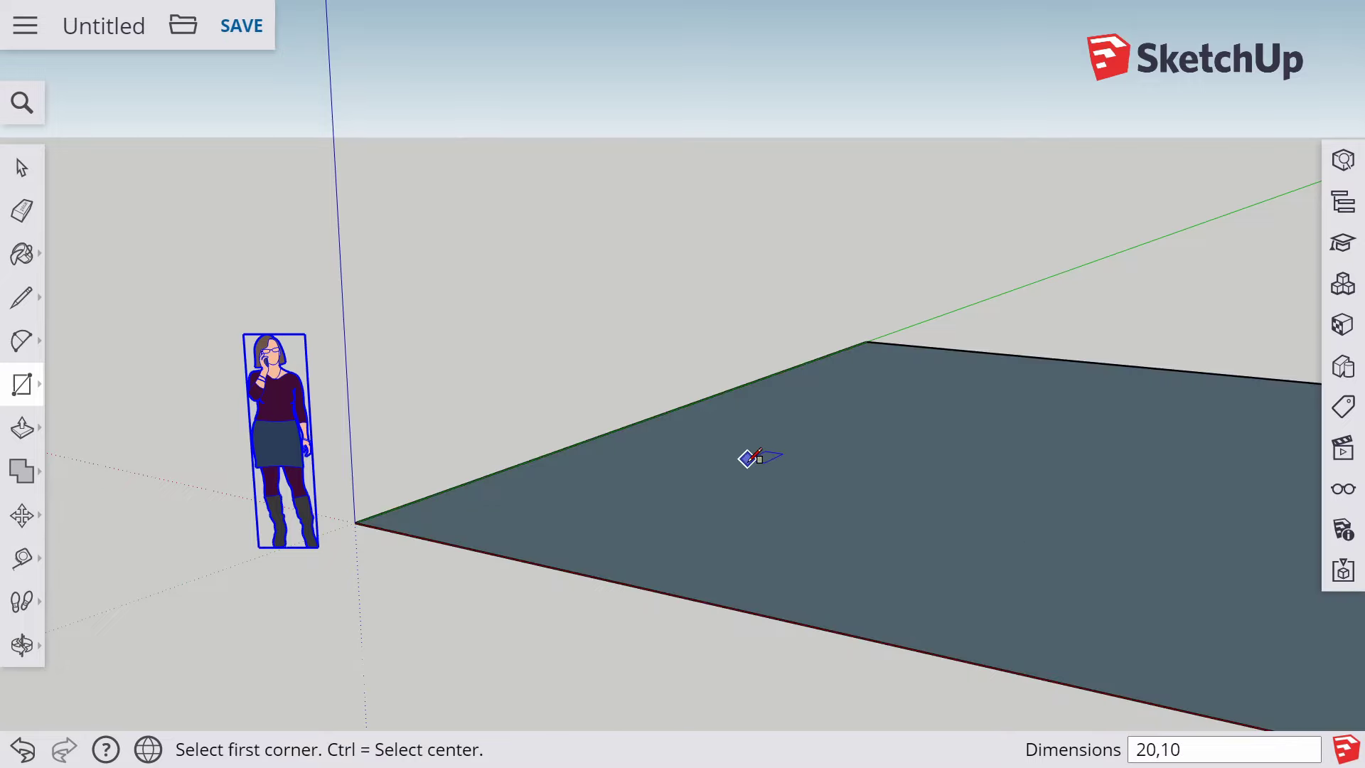
# Try to extrude the rectangle upward 0.15 m with Push/Pull, and undo the extrusion
pyautogui.scroll(-4, 749, 457)
pyautogui.scroll(-1, 791, 464)
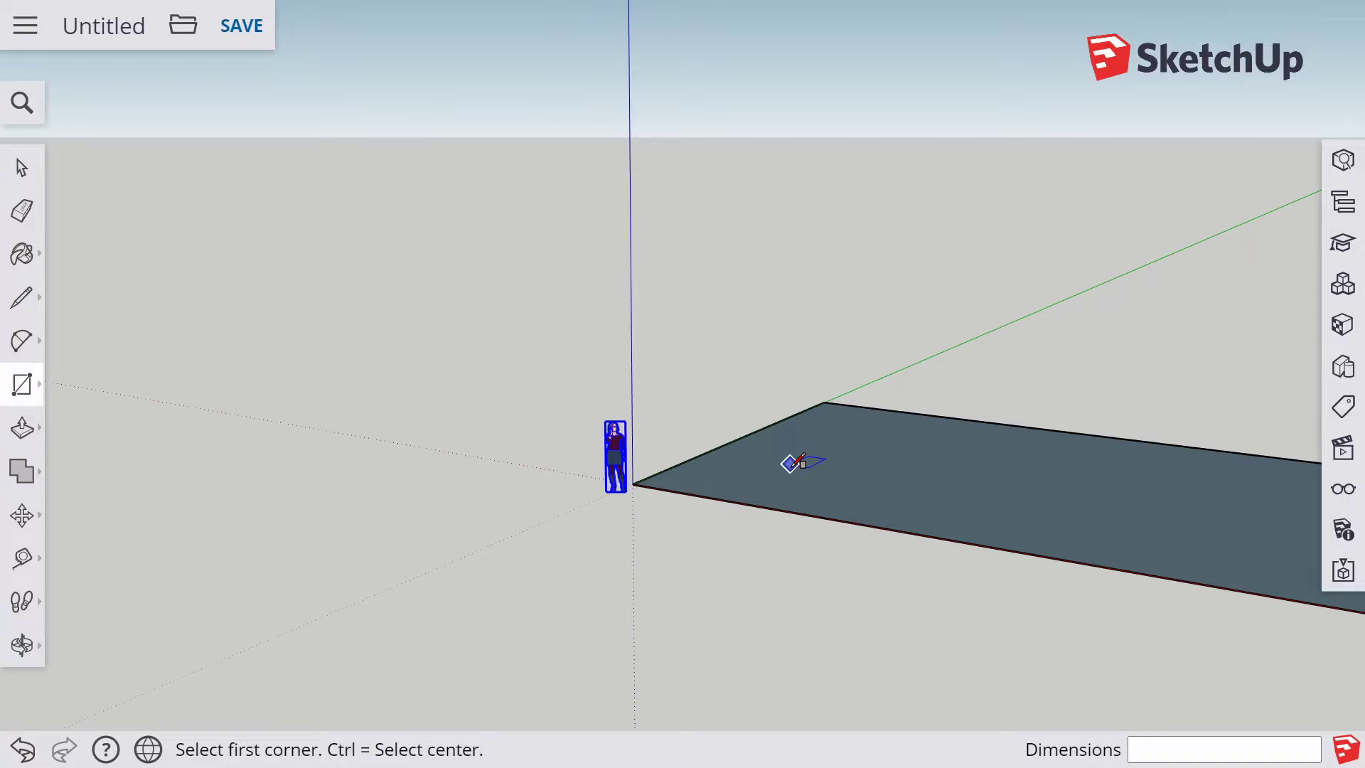
pyautogui.press('o')
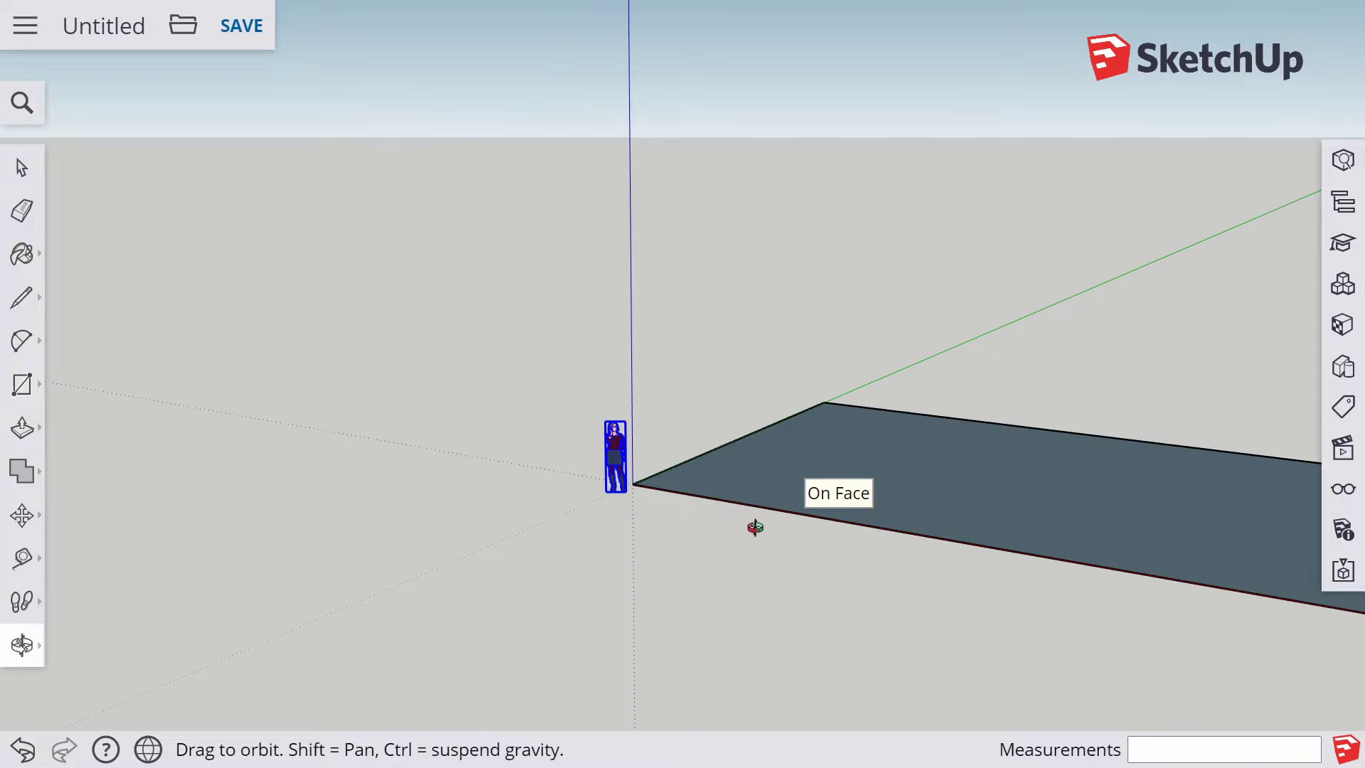
pyautogui.moveTo(753, 524); pyautogui.dragTo(822, 543)
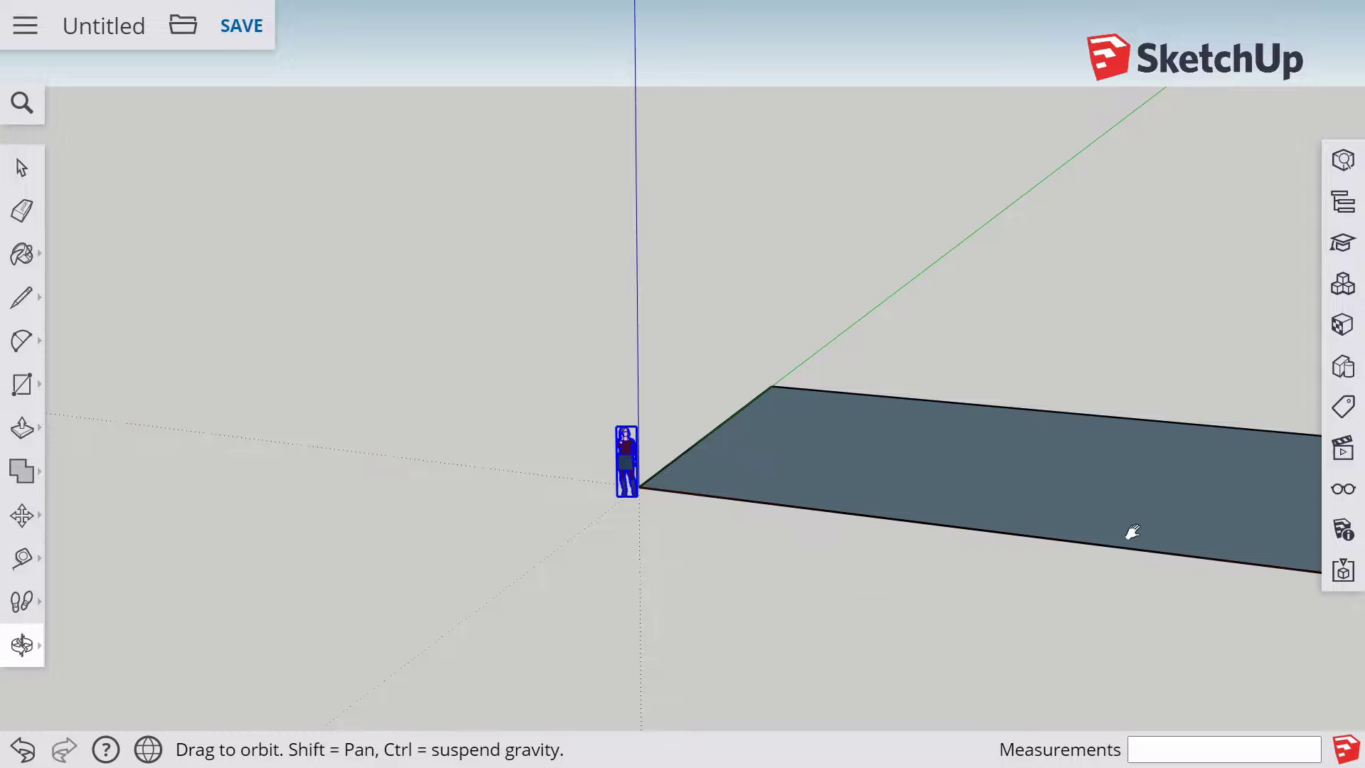
pyautogui.keyDown('shift'); pyautogui.moveTo(1156, 529); pyautogui.dragTo(905, 542); pyautogui.keyUp('shift')
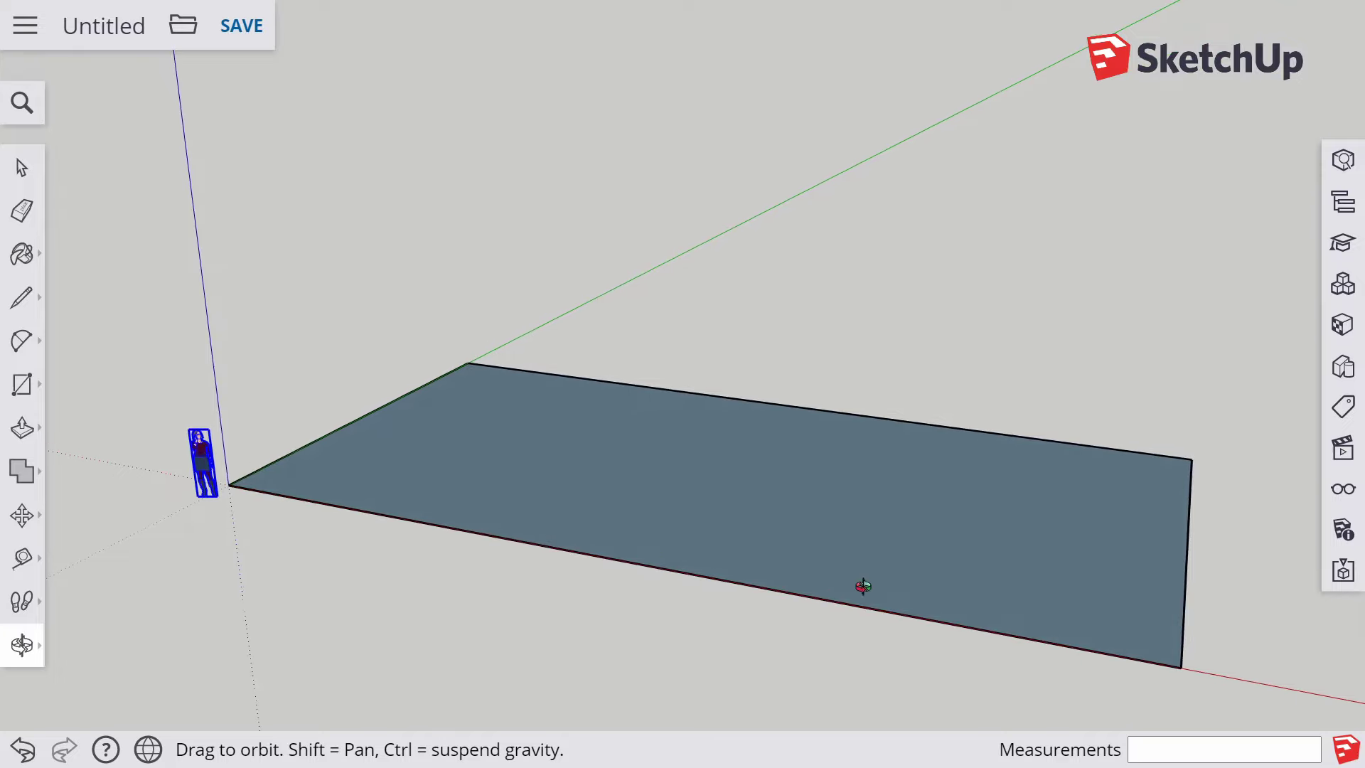
pyautogui.moveTo(609, 476); pyautogui.dragTo(612, 515)
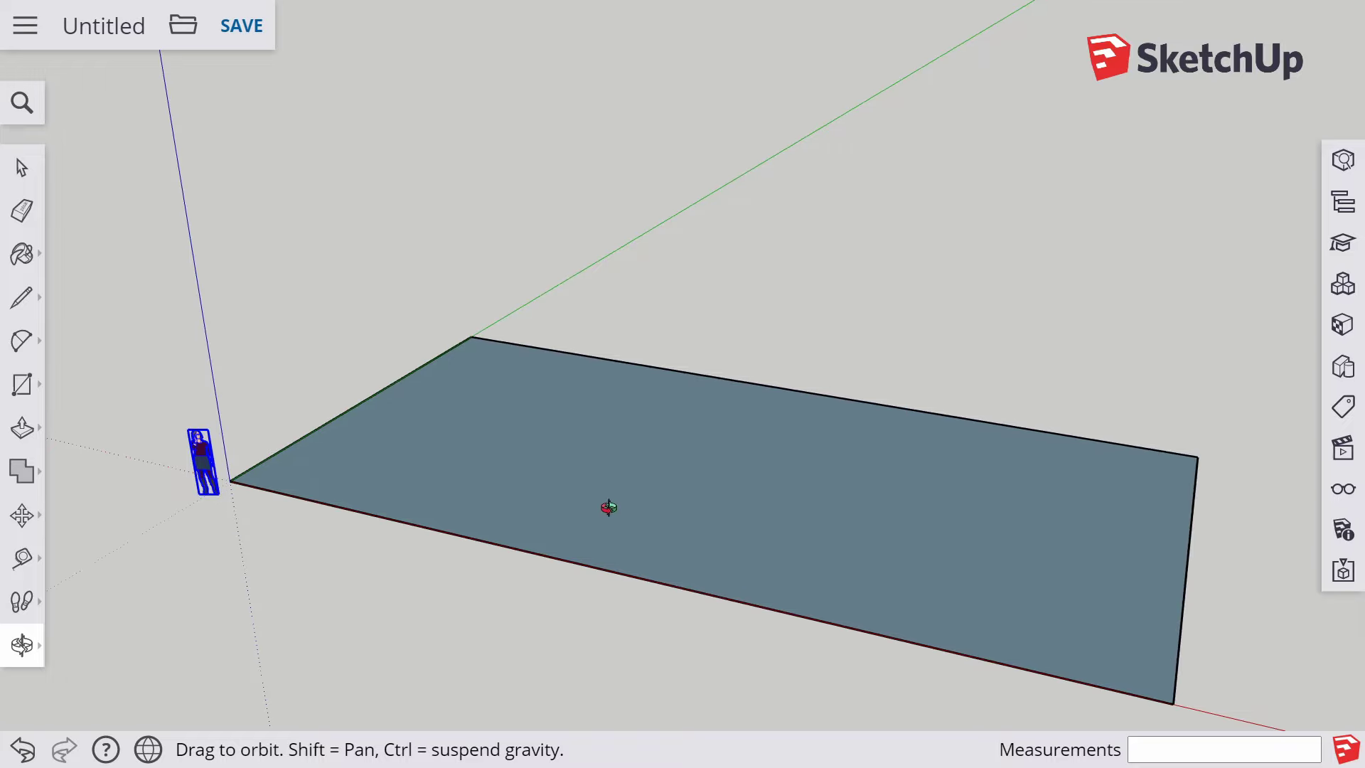
pyautogui.scroll(1, 605, 519)
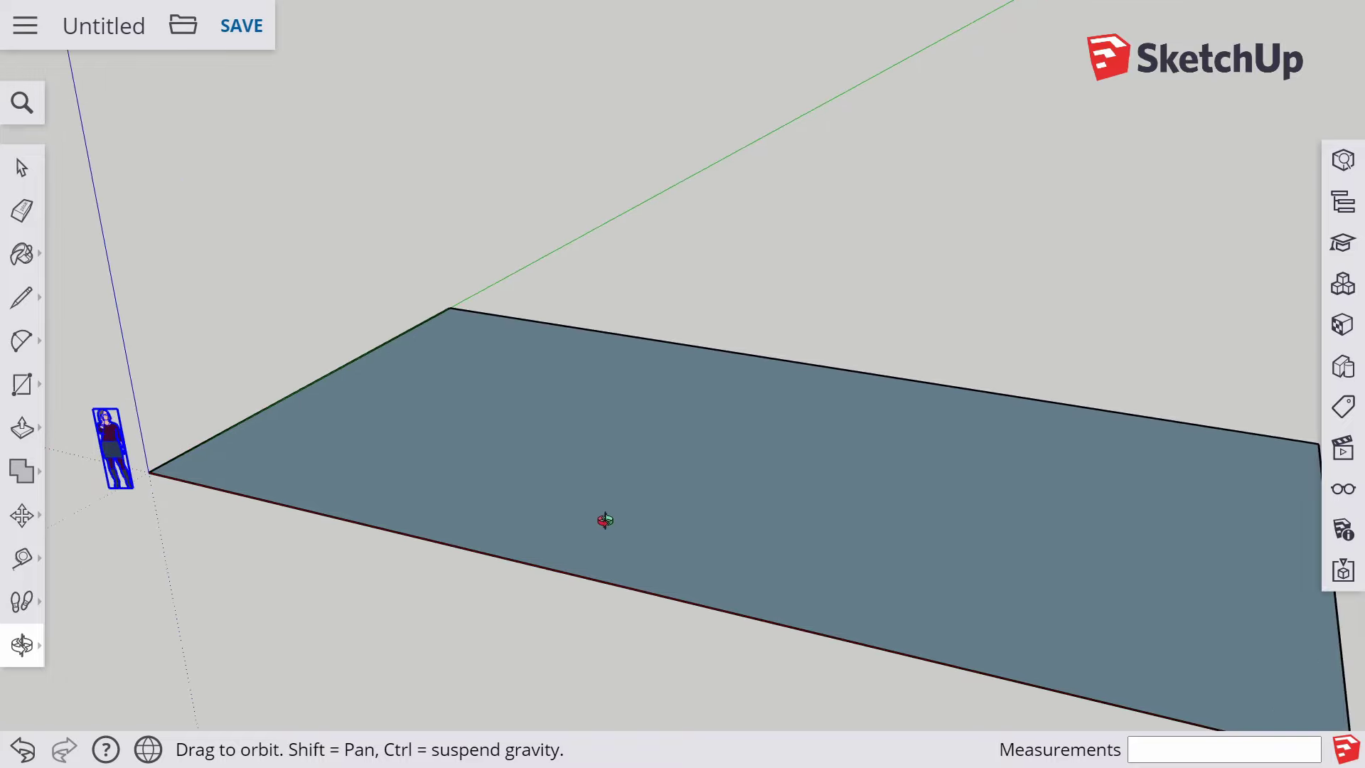
pyautogui.press('p')
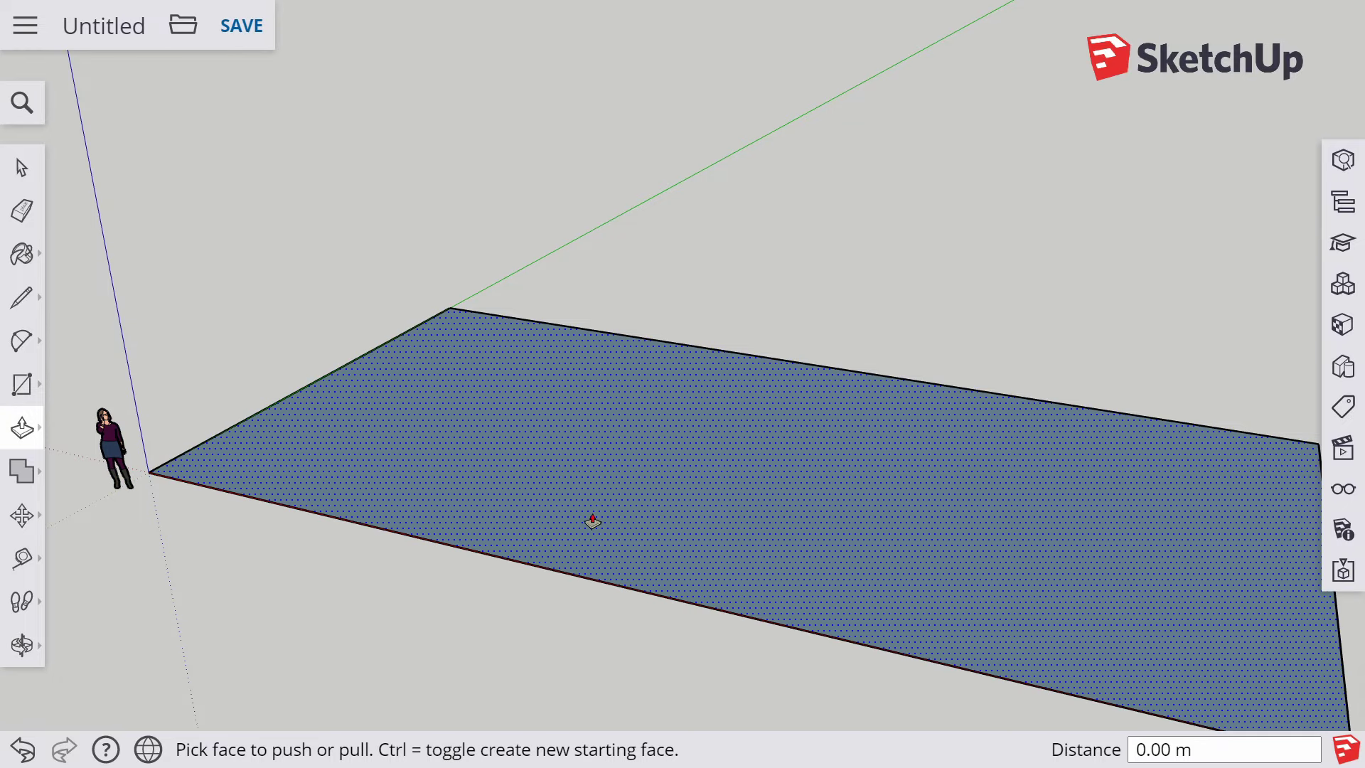
pyautogui.click(593, 521)
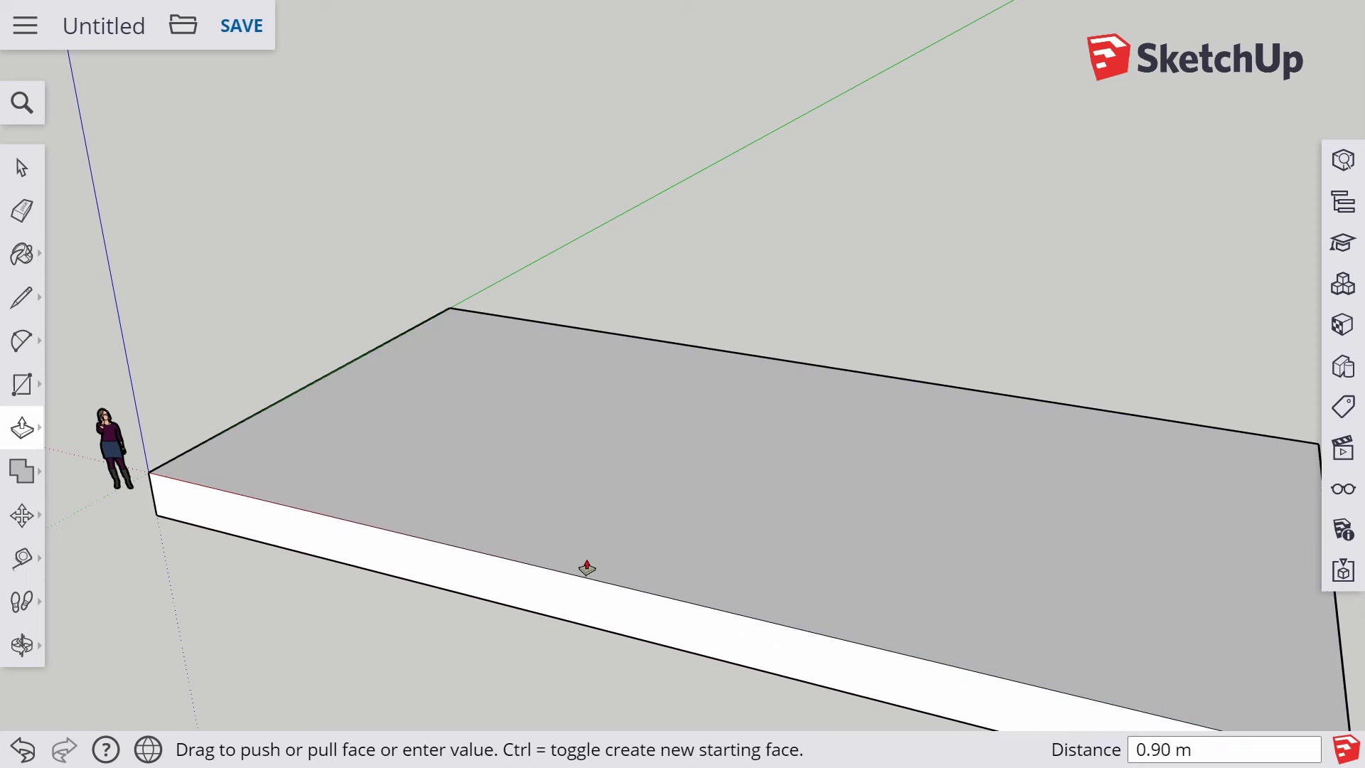
pyautogui.click(585, 505)
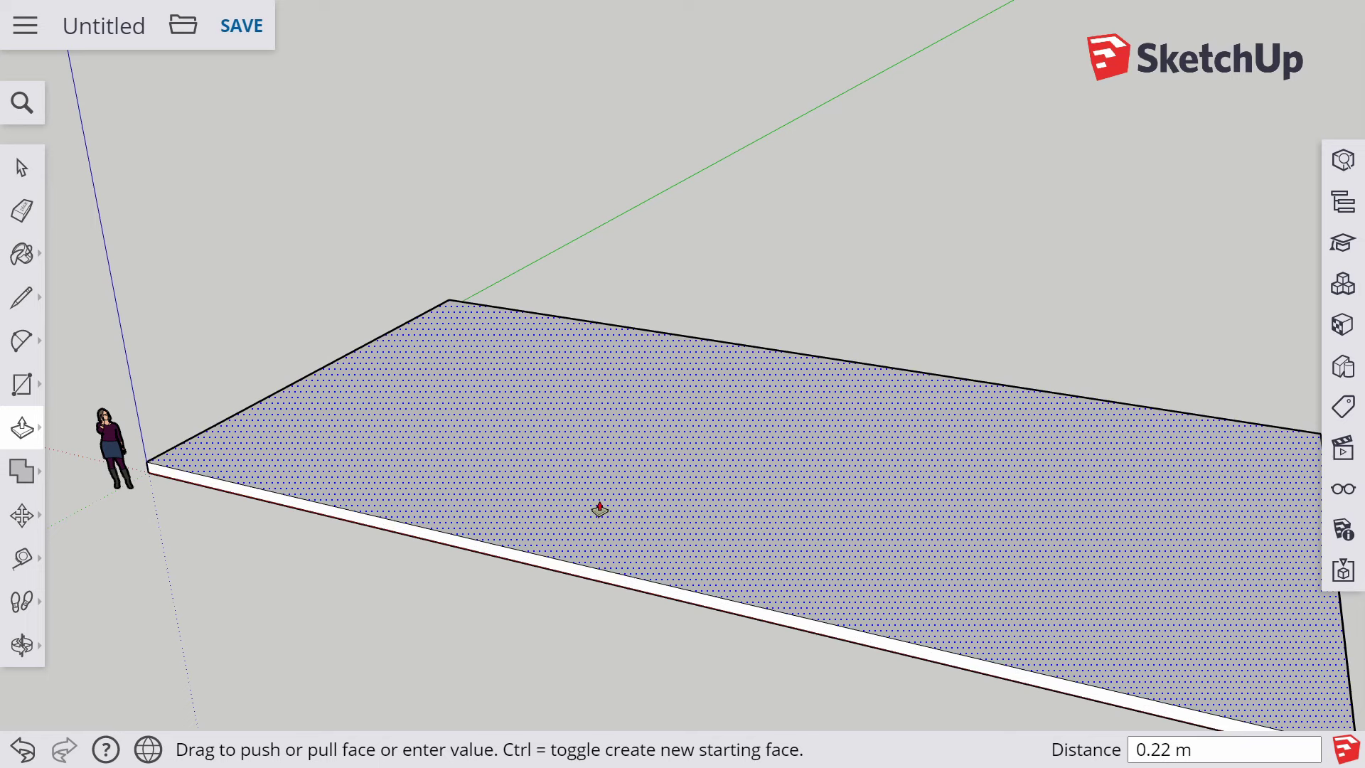
pyautogui.write('.15')
pyautogui.press('Return')
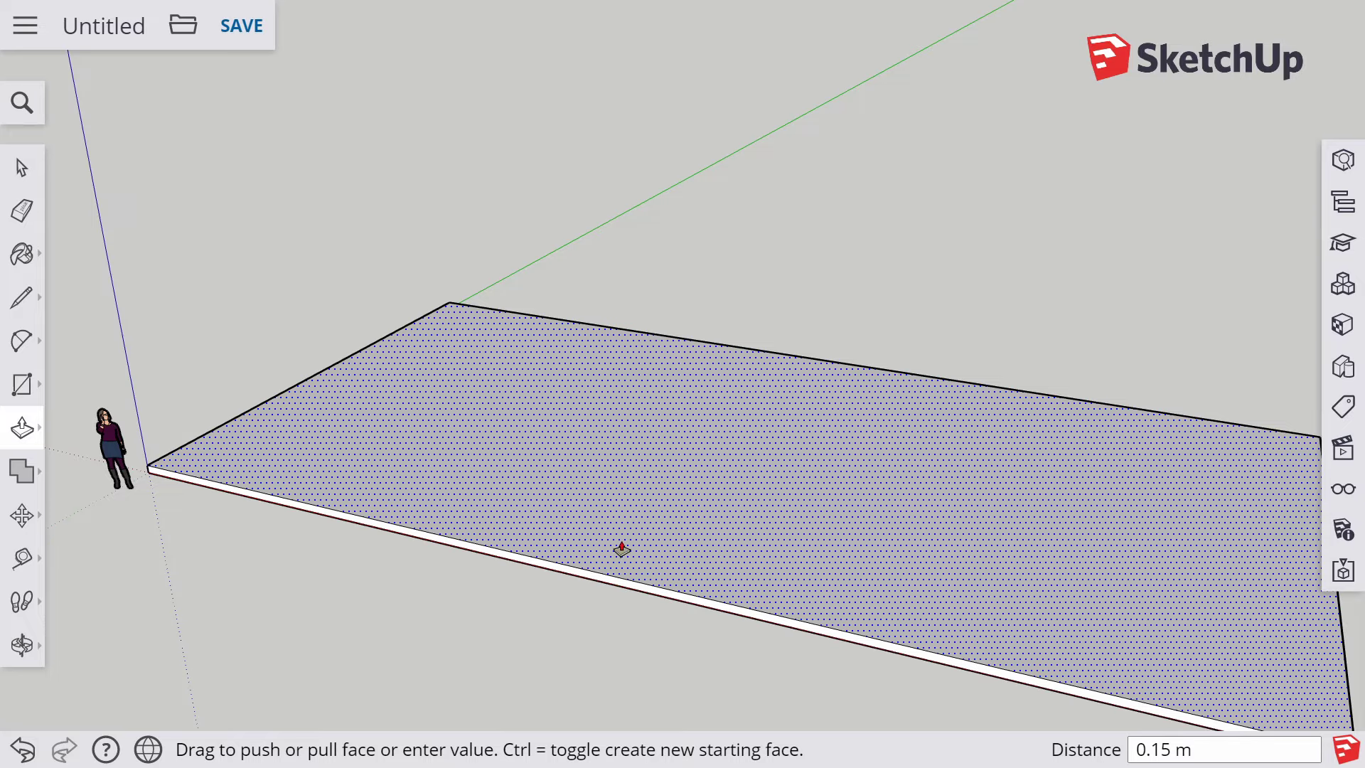
pyautogui.hotkey('ctrl', 'z')
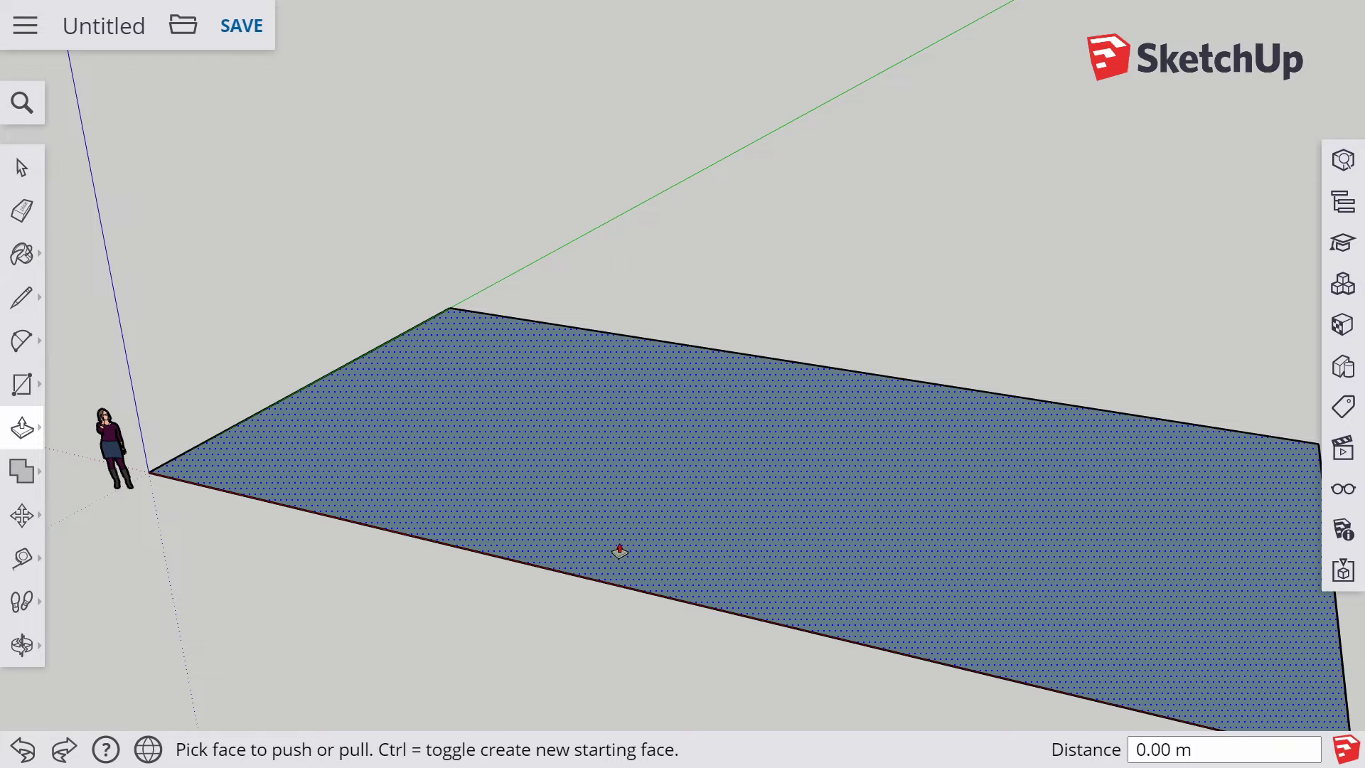
# Extrude the ground rectangle upward into a floor slab 0.15 m thick
pyautogui.click(672, 572)
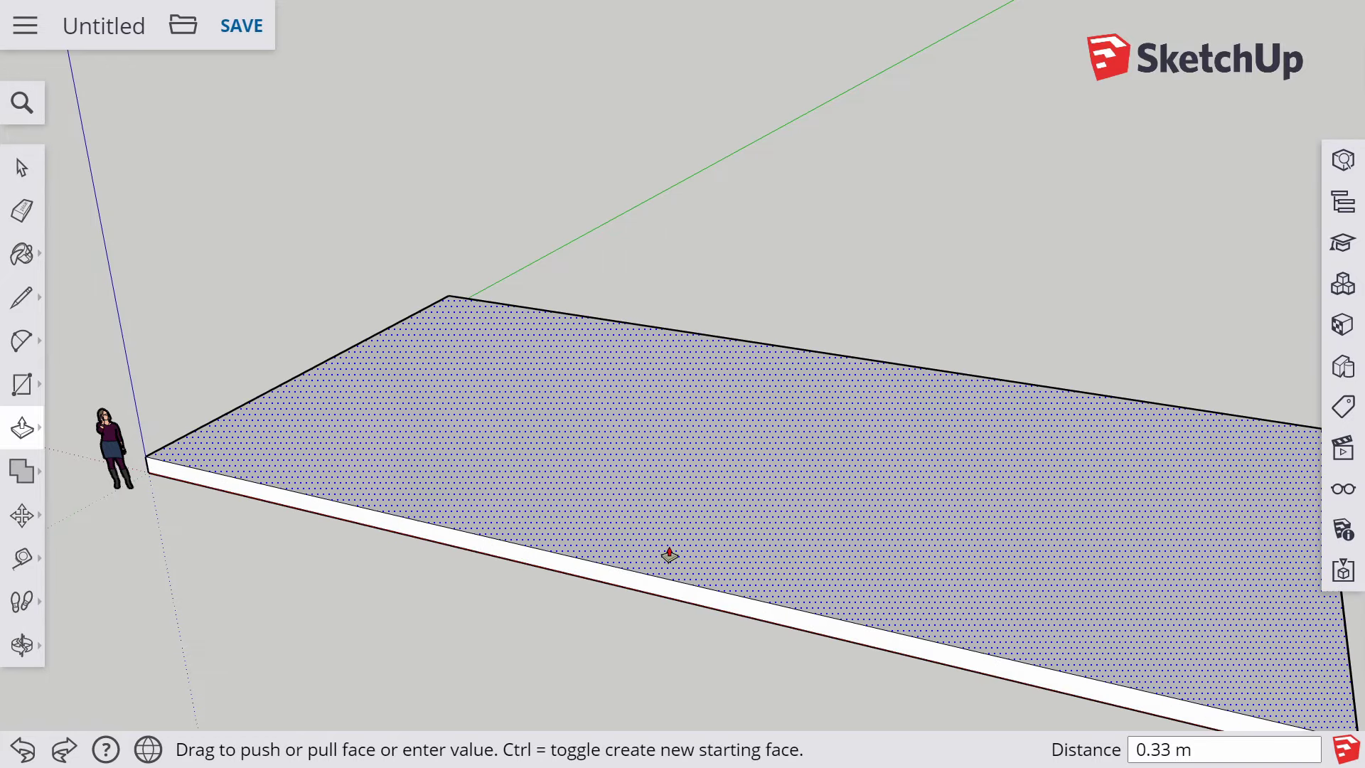
pyautogui.write('15')
pyautogui.press('Return')
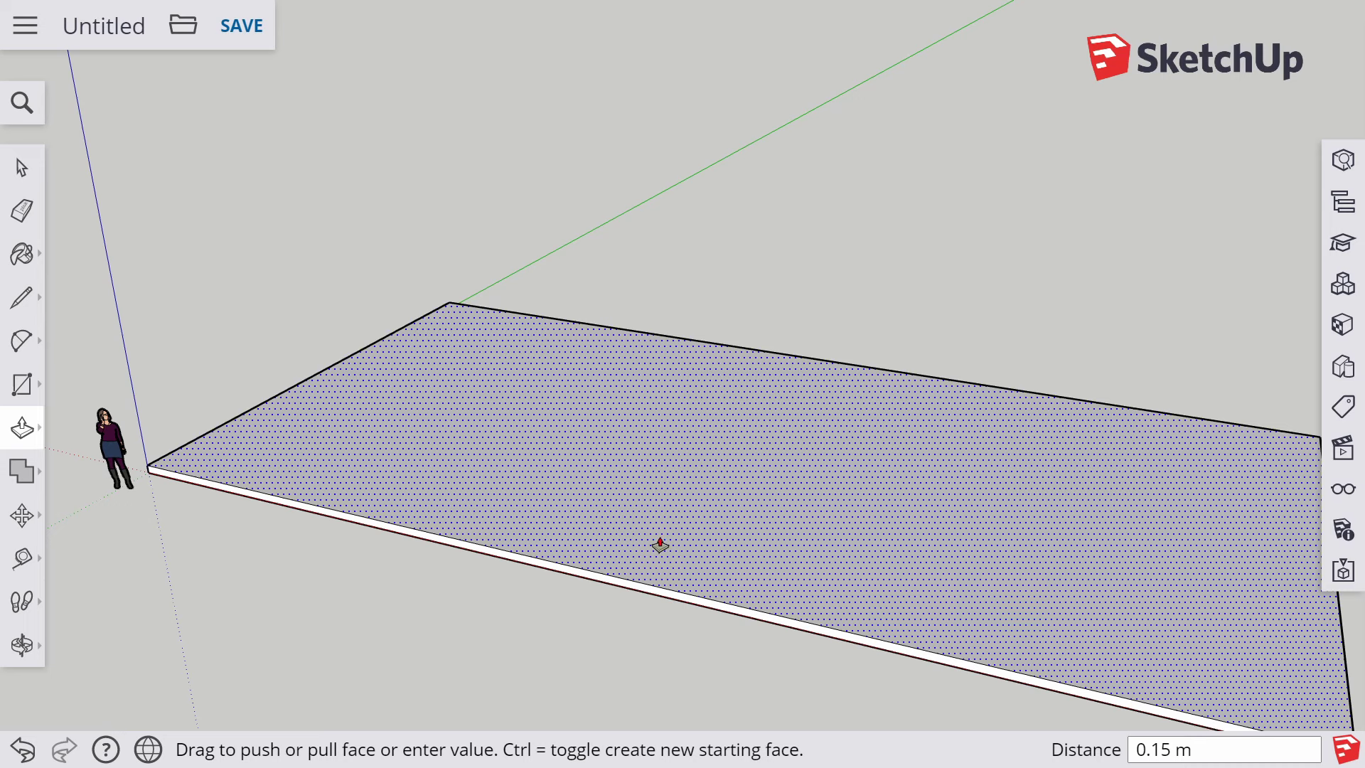
# Place a guide point on the slab's upper front edge, 5 m from the corner farthest from the origin
pyautogui.scroll(-2, 686, 522)
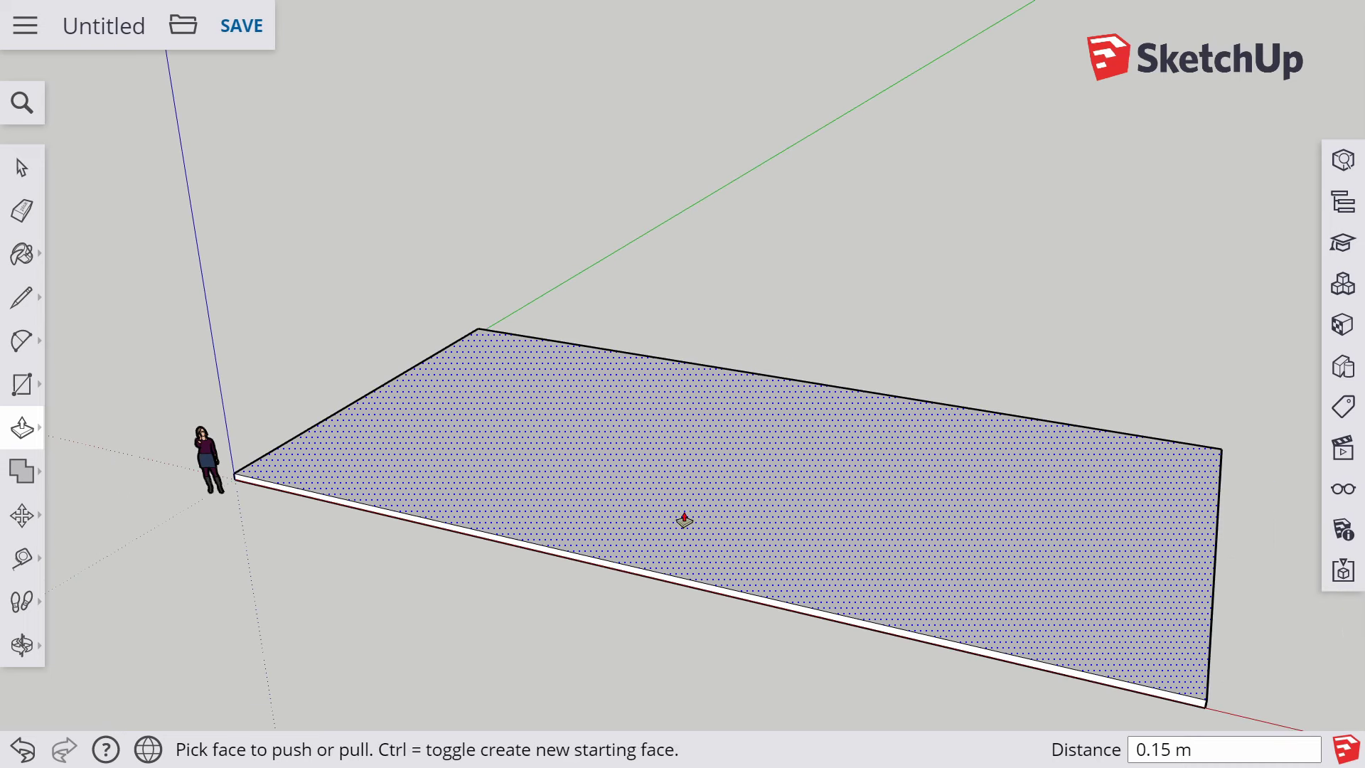
pyautogui.scroll(-1, 725, 503)
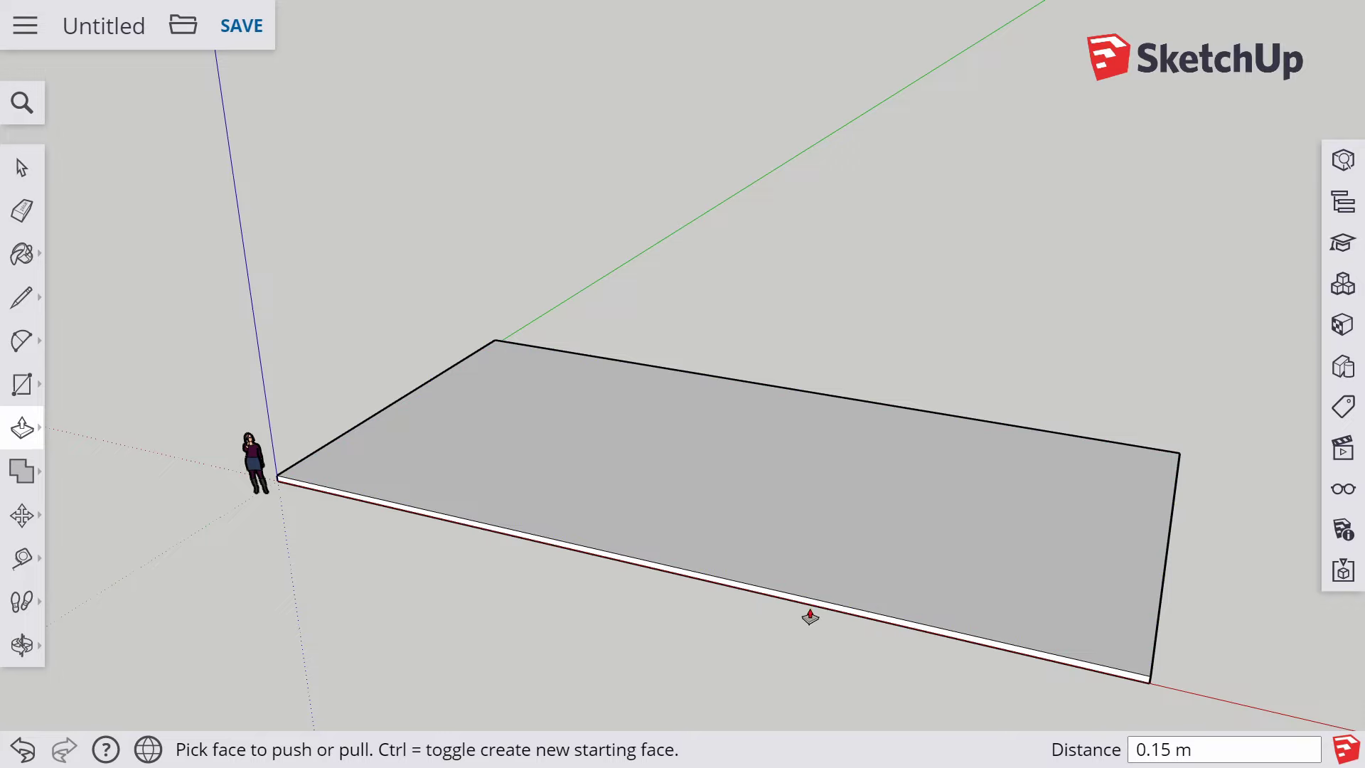
pyautogui.scroll(4, 1152, 703)
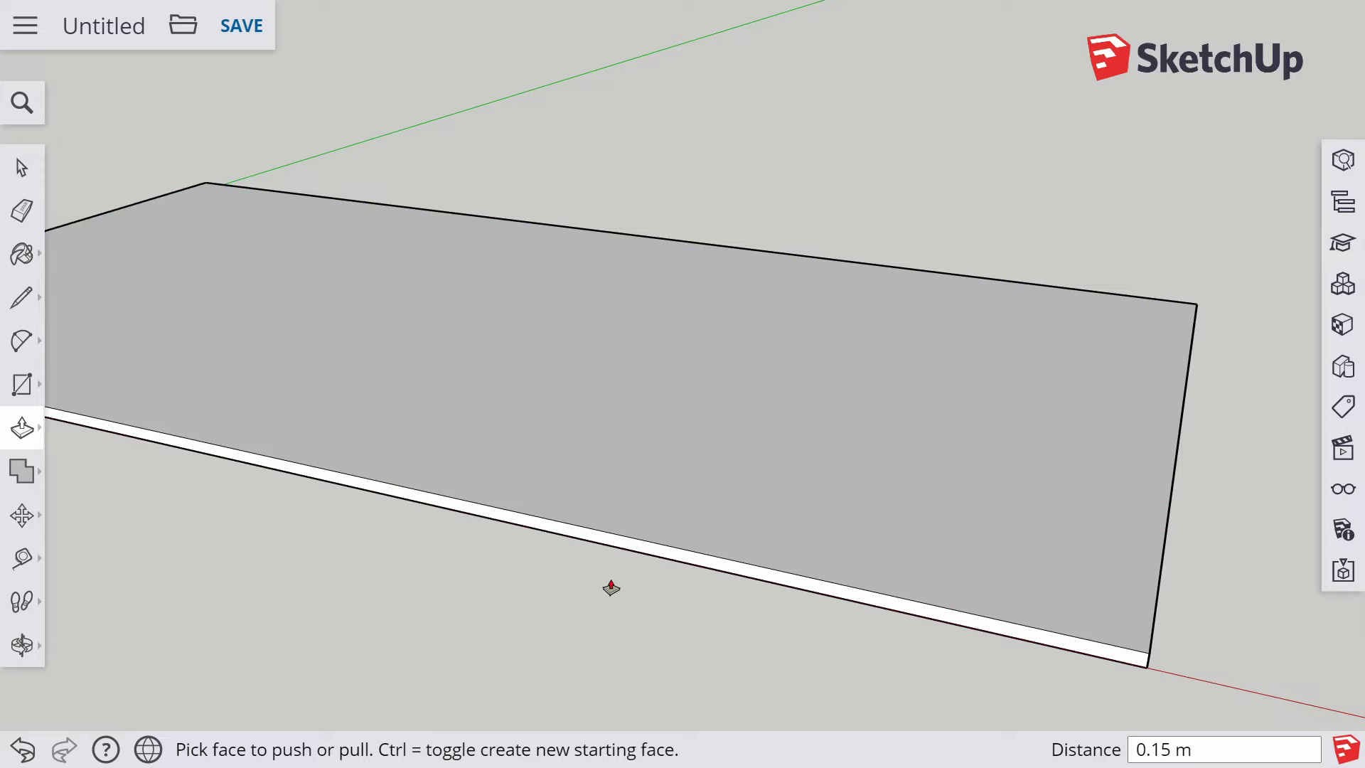
pyautogui.press('t')
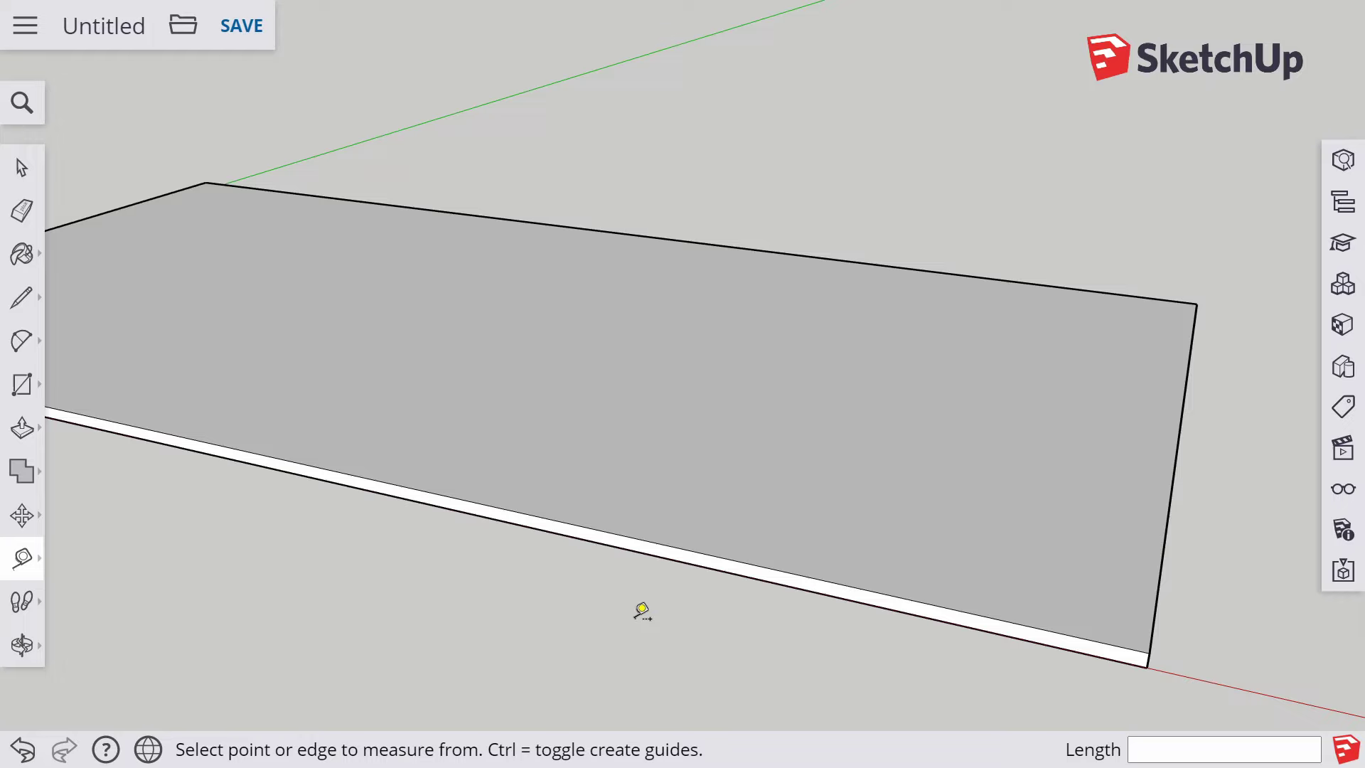
pyautogui.click(1150, 652)
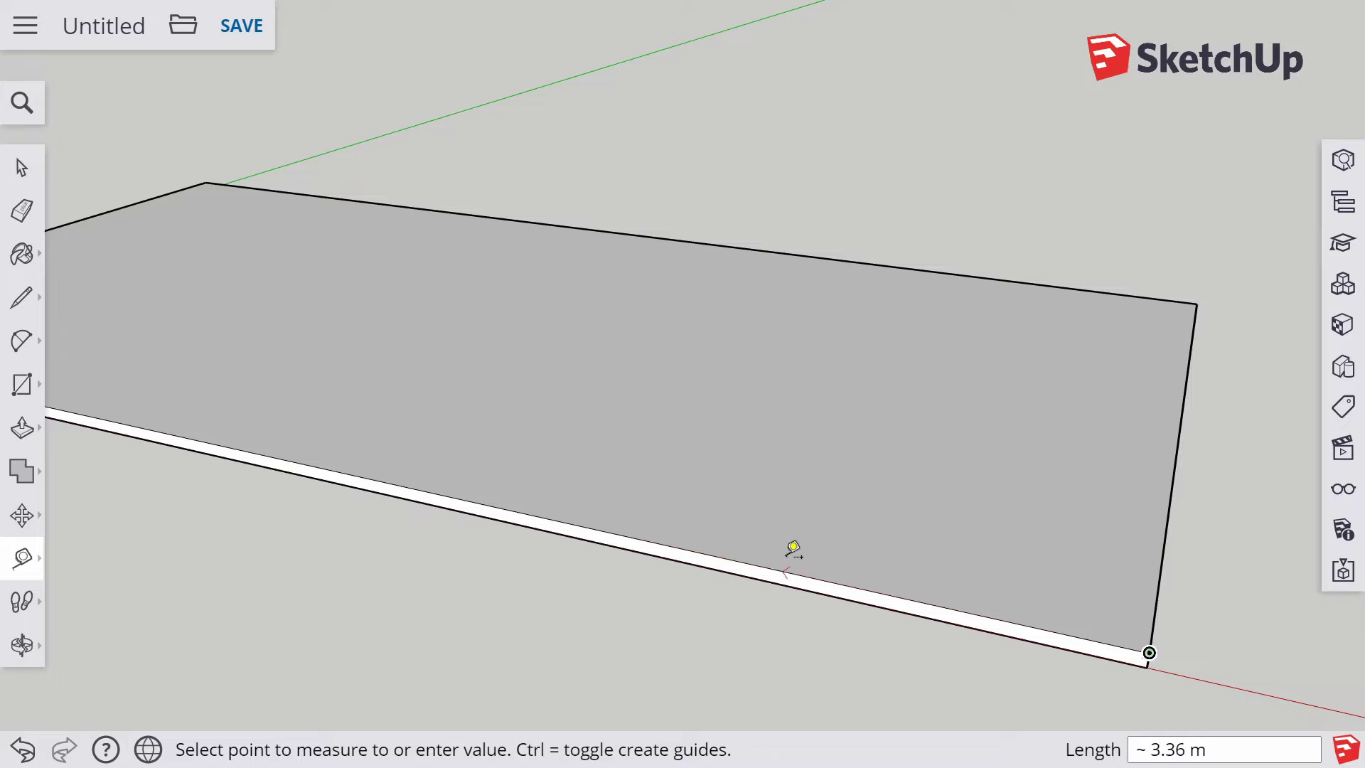
pyautogui.write('5')
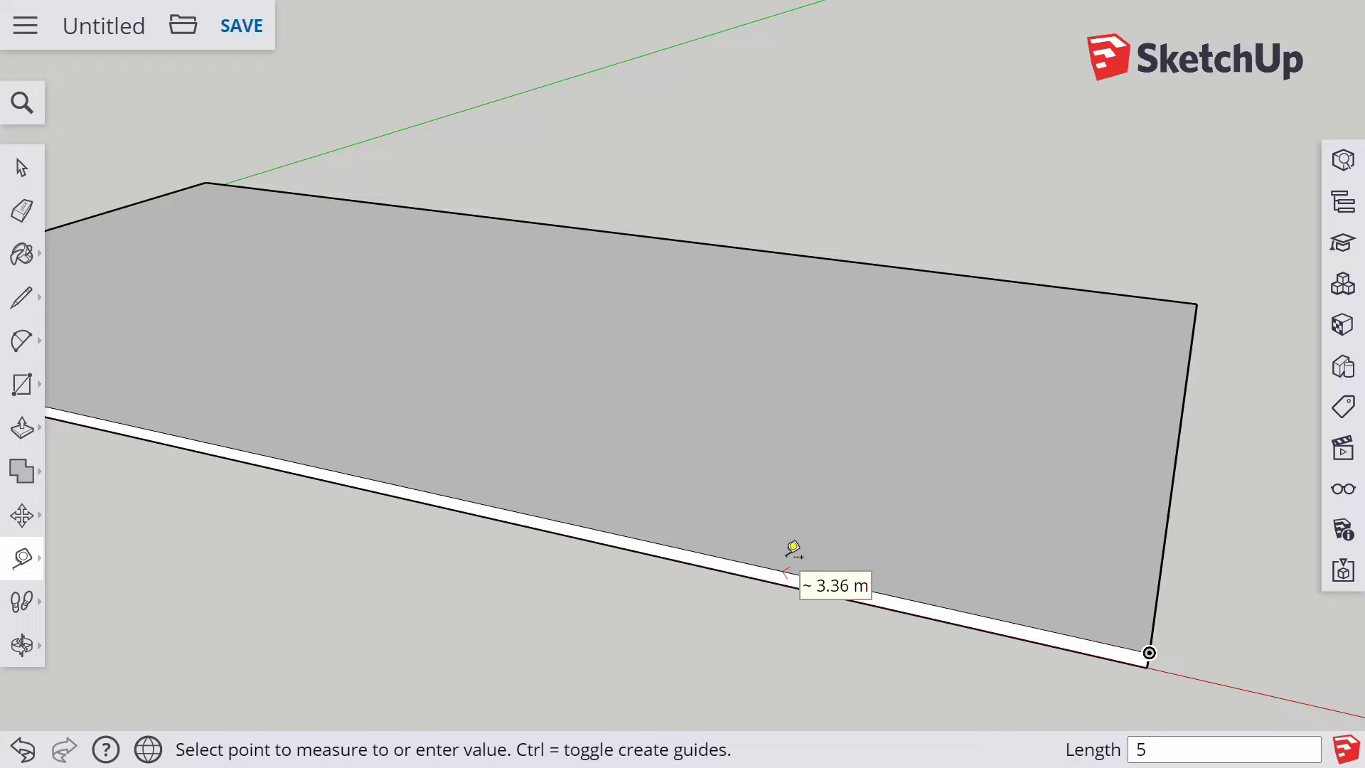
pyautogui.press('Return')
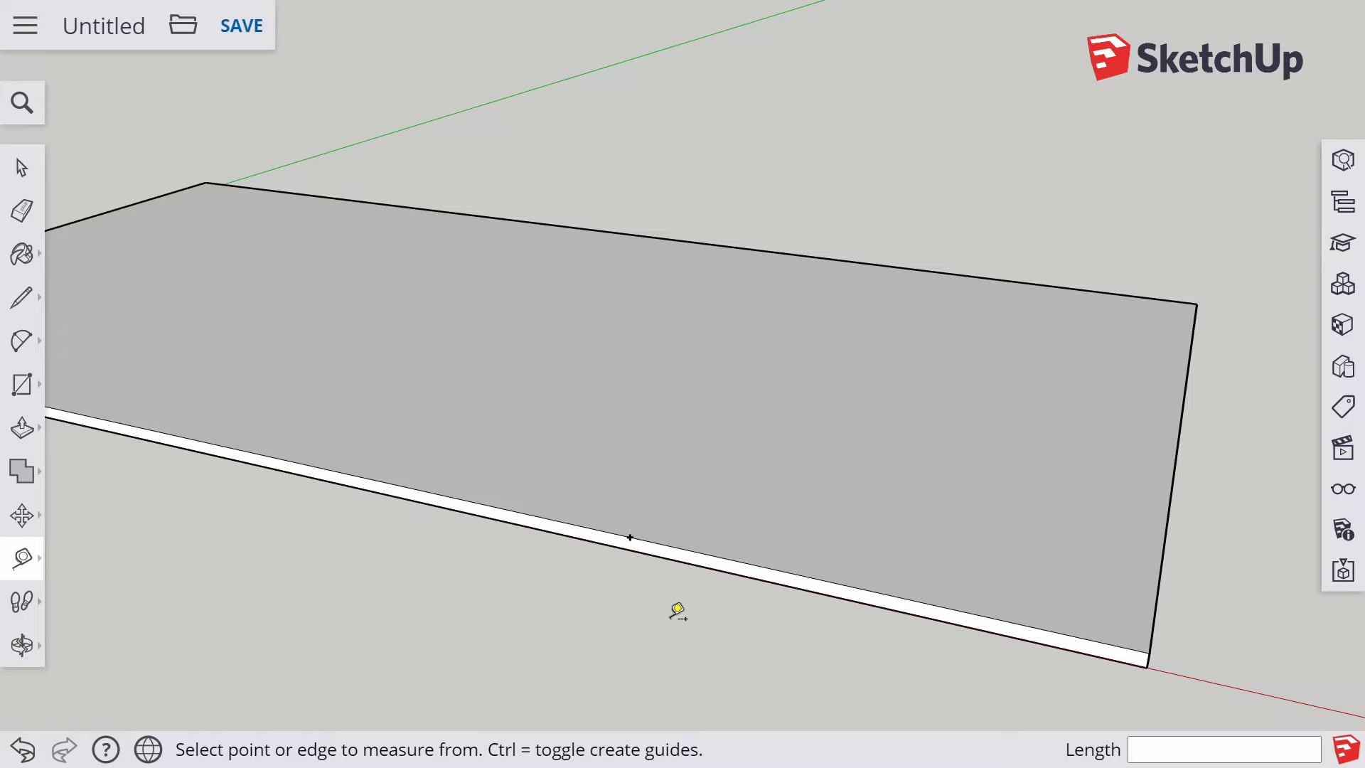
# Draw a vertical line from the guide point down to the lower edge, splitting the slab's front side face
pyautogui.press('l')
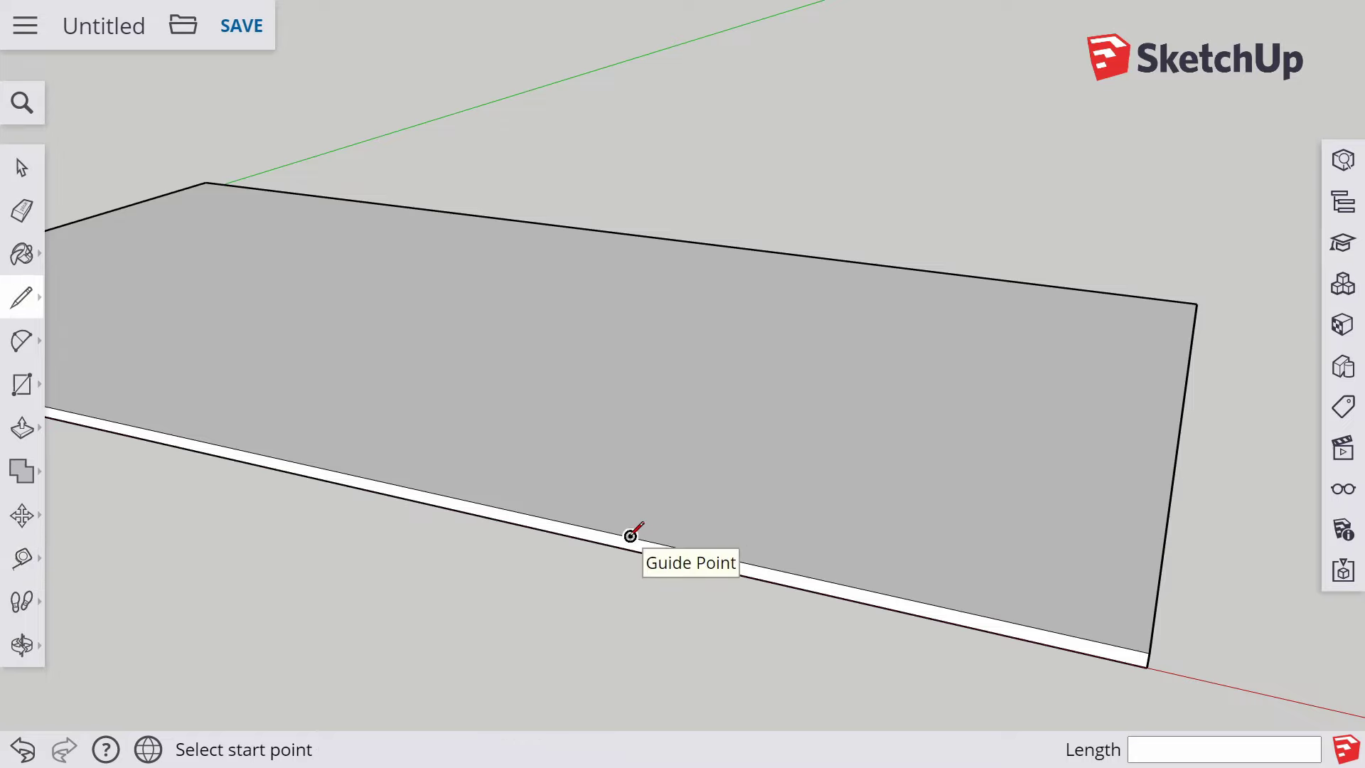
pyautogui.click(631, 536)
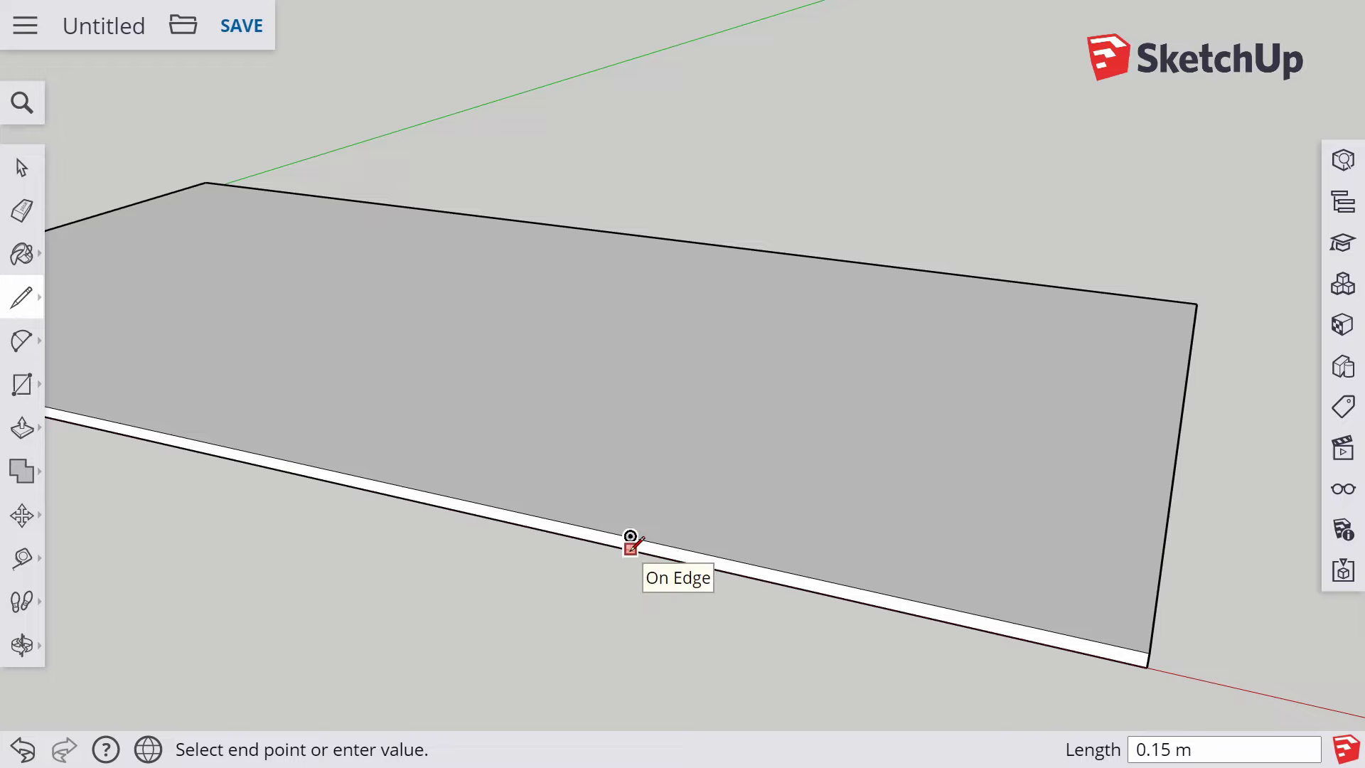
pyautogui.click(630, 547)
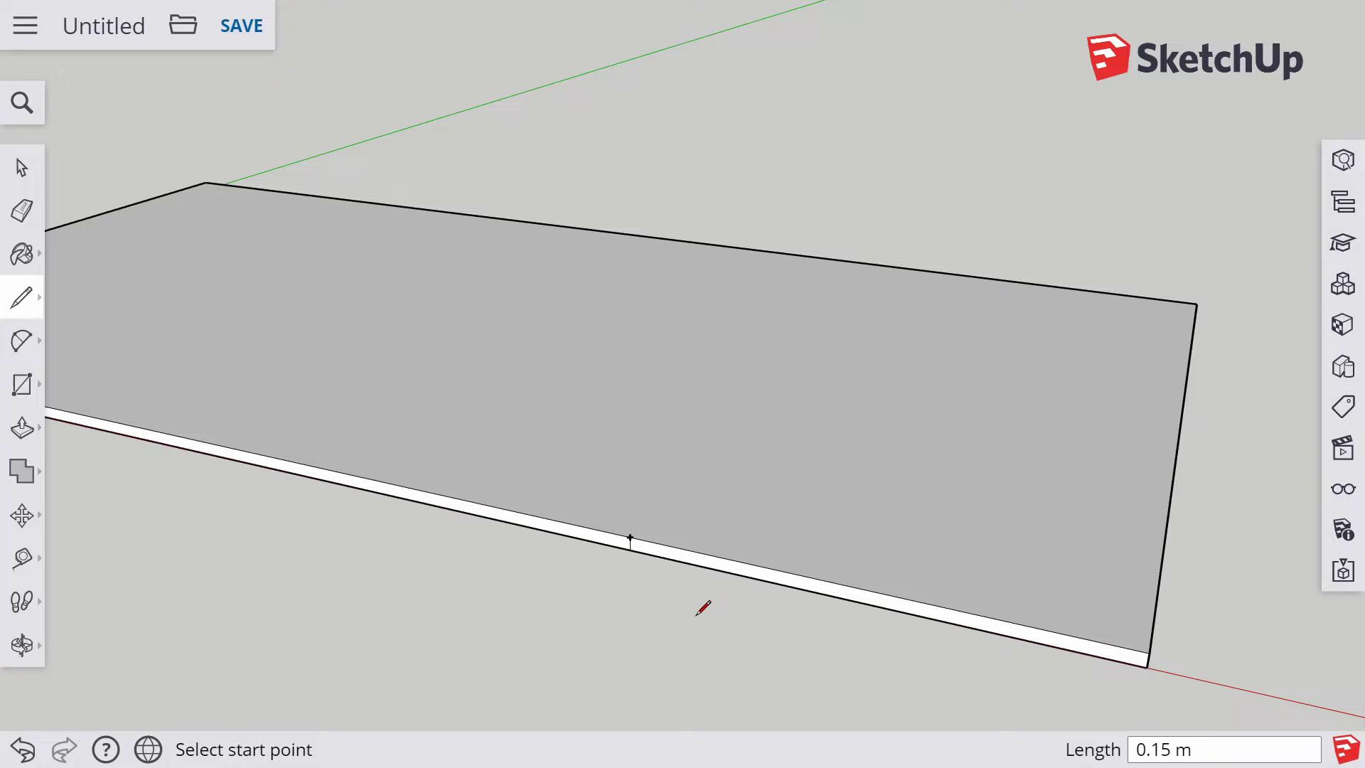
# Push the split front face farthest from the origin back 5 m to notch that corner of the slab
pyautogui.press('p')
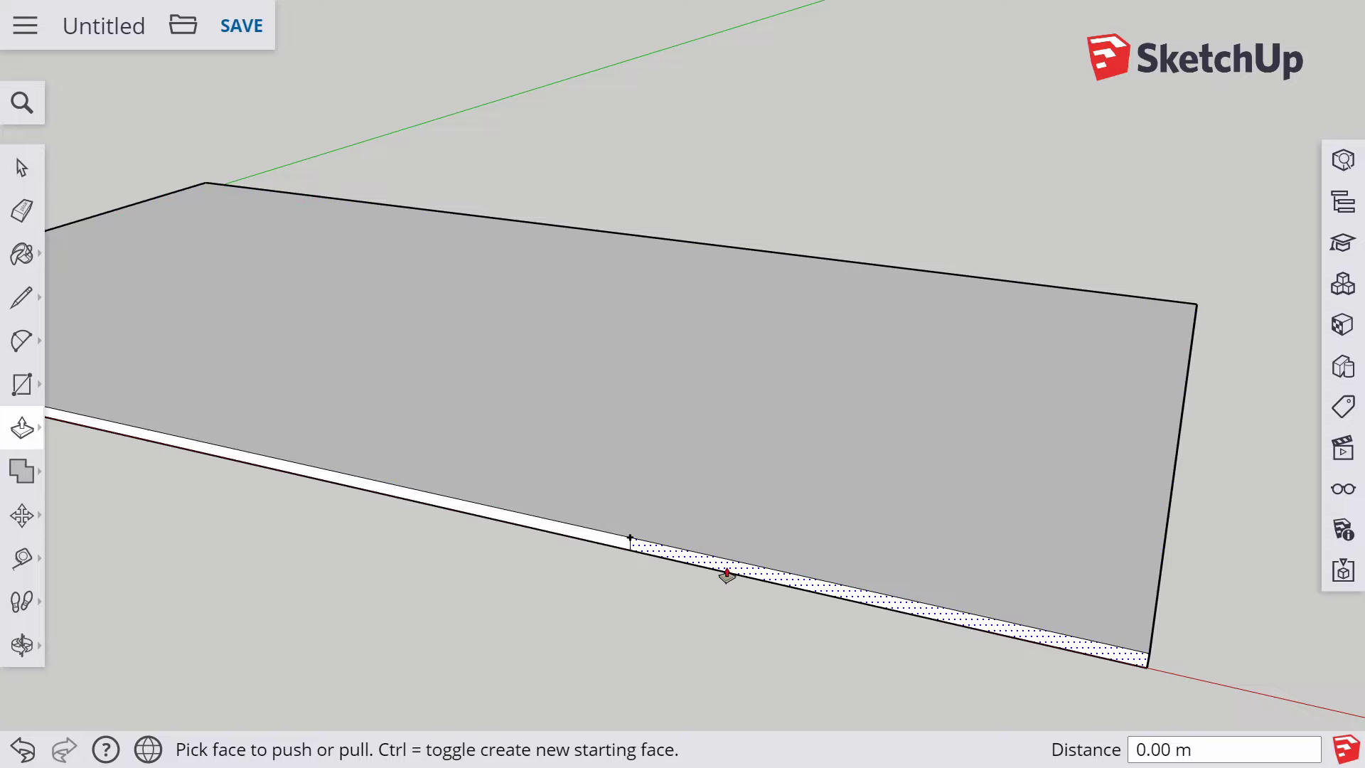
pyautogui.moveTo(726, 574); pyautogui.dragTo(822, 435)
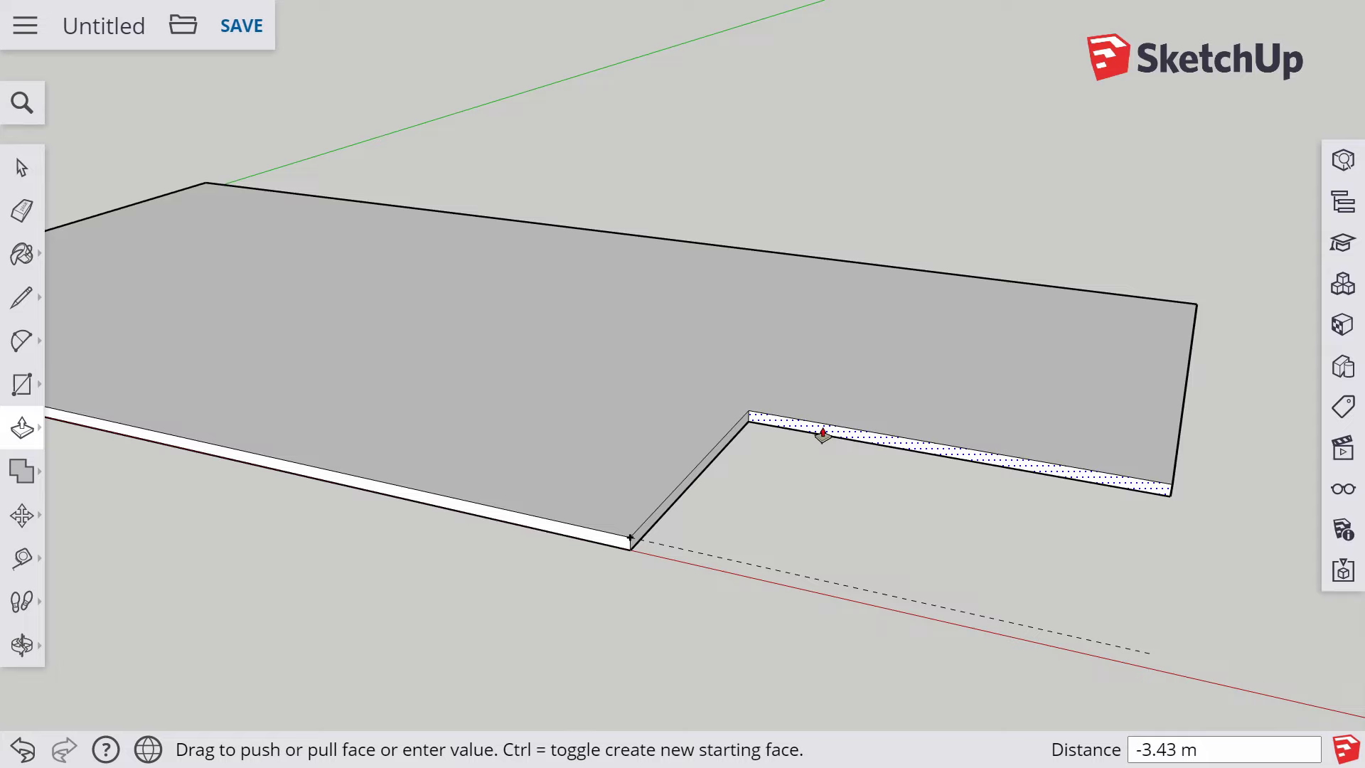
pyautogui.write('5')
pyautogui.press('Return')
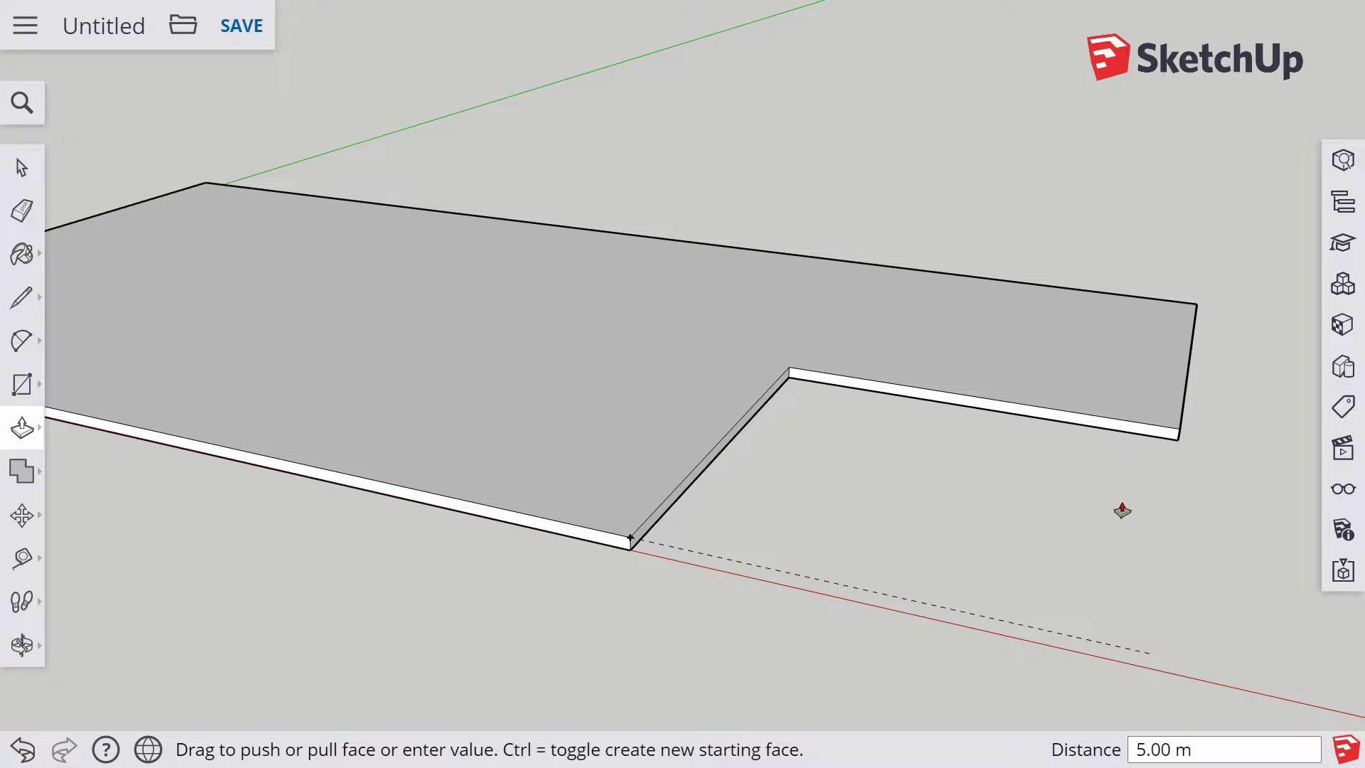
# Erase the guide point and its dashed line at the notch's front corner
pyautogui.scroll(-5, 1078, 487)
pyautogui.press('o')
pyautogui.moveTo(1136, 457); pyautogui.dragTo(850, 450)
pyautogui.moveTo(323, 497); pyautogui.dragTo(566, 489)
pyautogui.press('p')
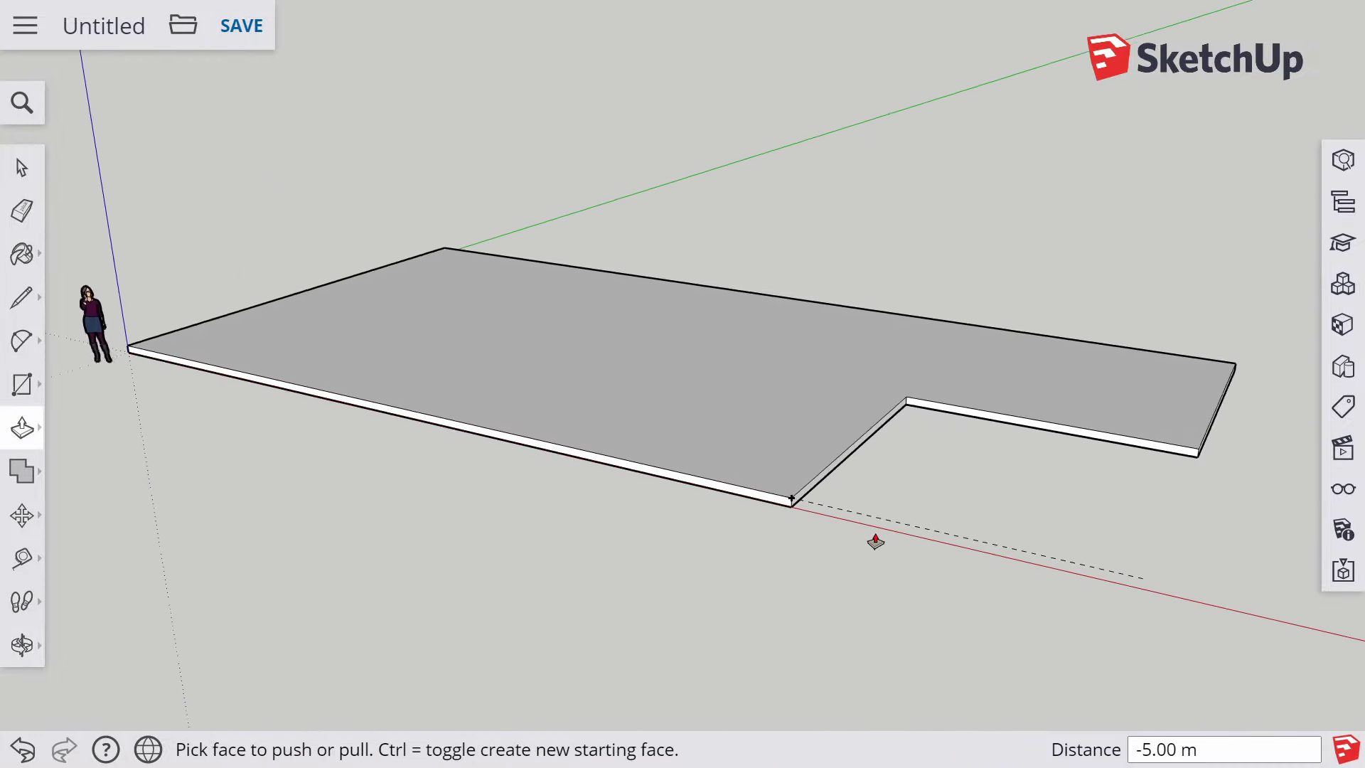
pyautogui.scroll(3, 875, 544)
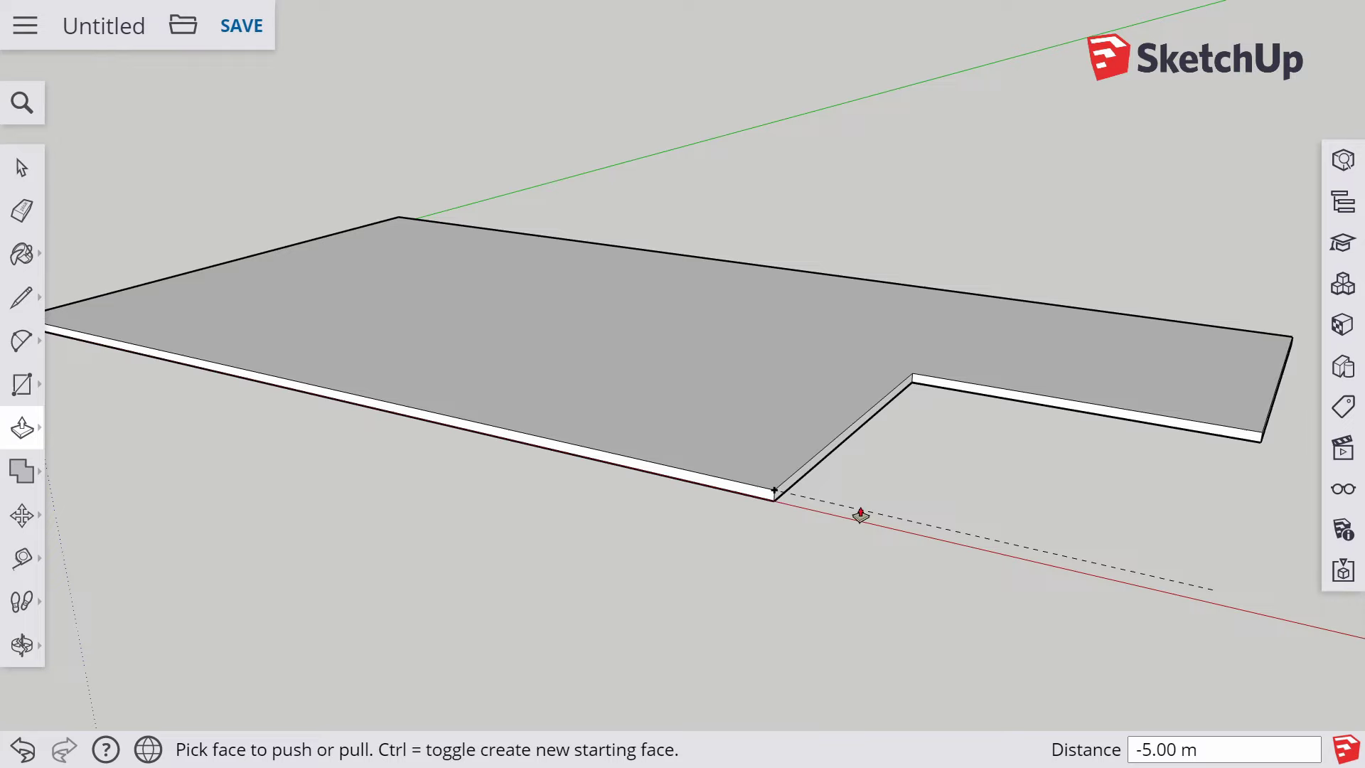
pyautogui.press('e')
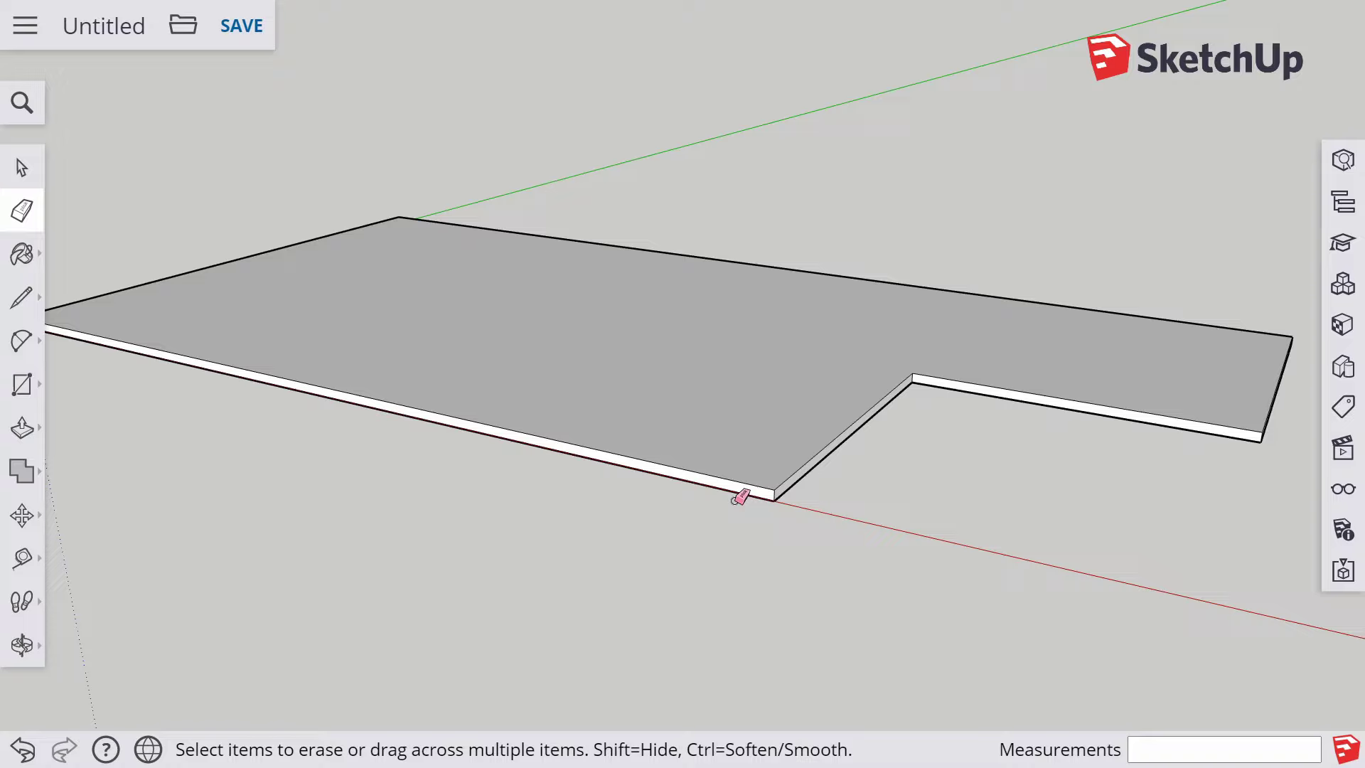
# Place a guide point on the slab's upper front edge, 5 m from the corner above the origin
pyautogui.press('o')
pyautogui.moveTo(329, 457); pyautogui.dragTo(630, 478)
pyautogui.keyDown('shift'); pyautogui.moveTo(381, 493); pyautogui.dragTo(696, 488); pyautogui.keyUp('shift')
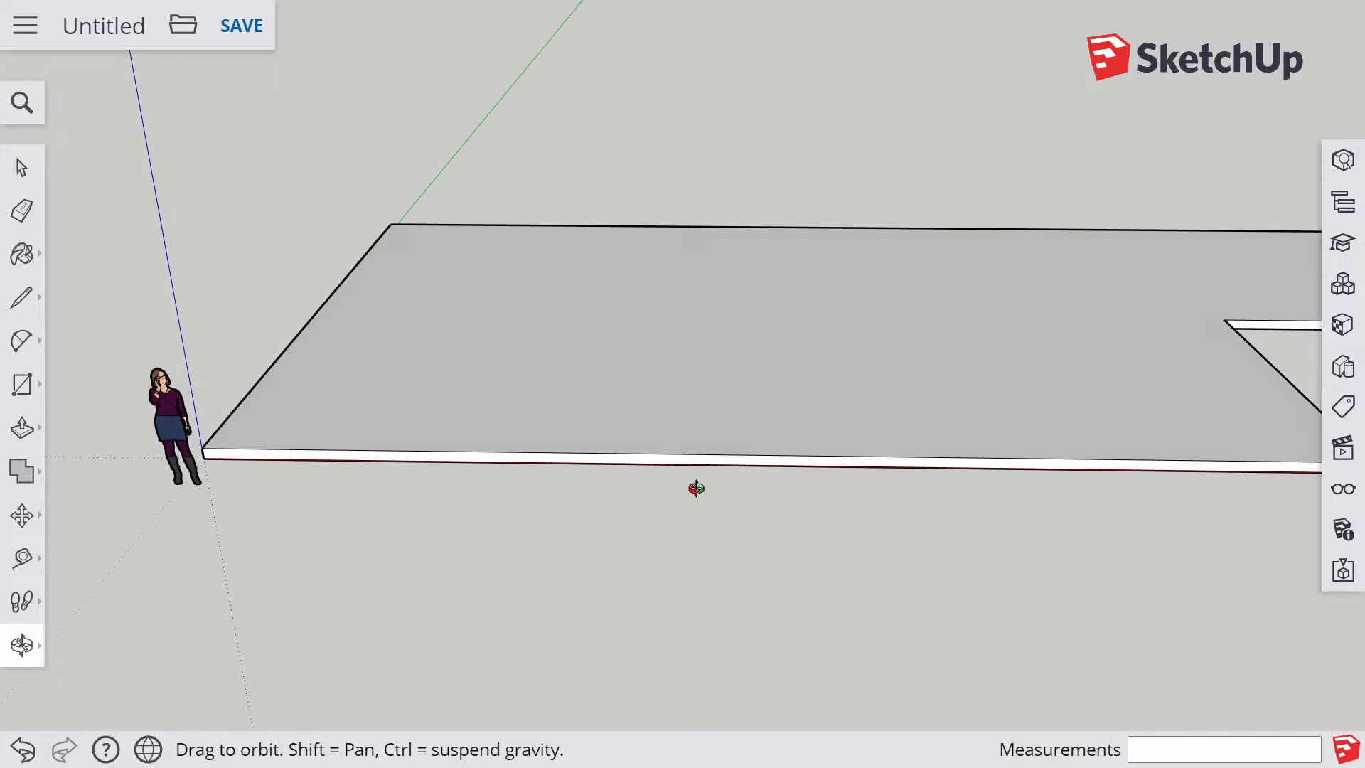
pyautogui.press('t')
pyautogui.click(202, 447)
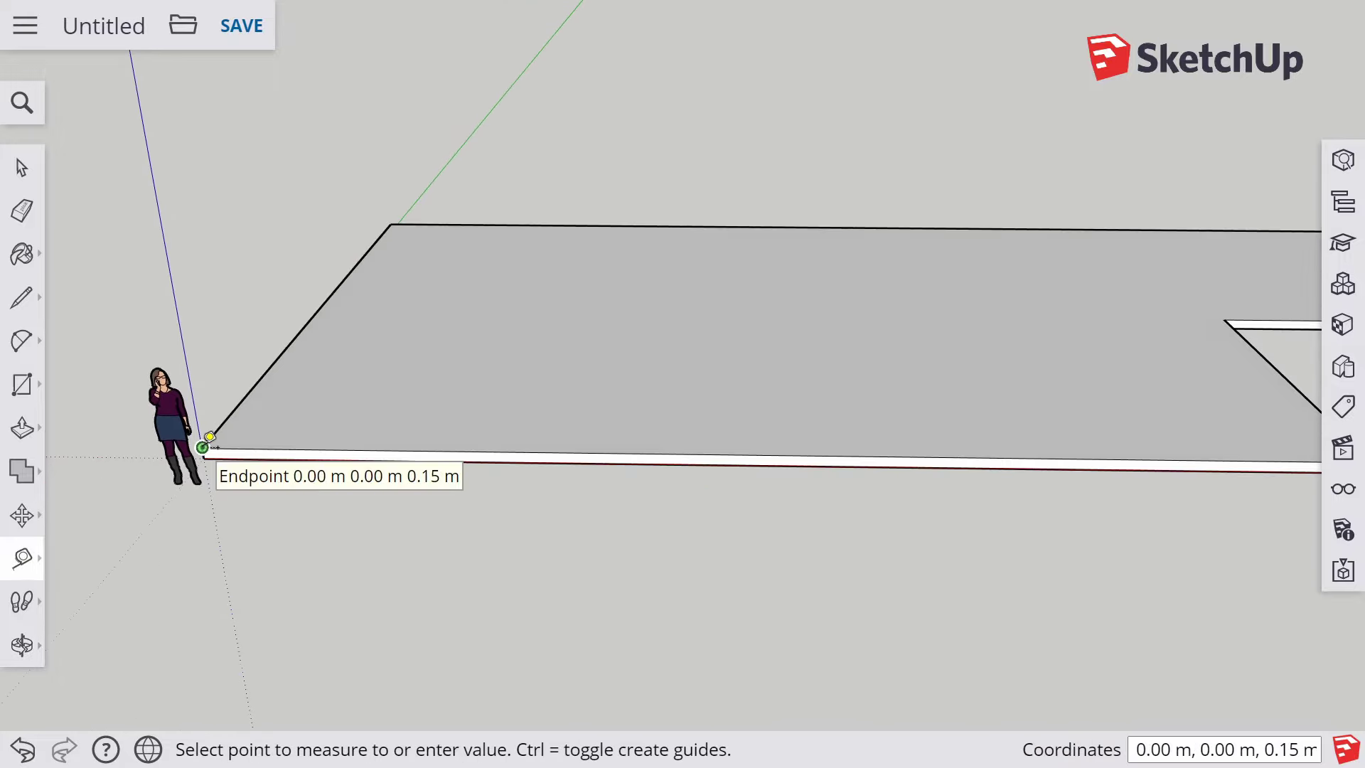
pyautogui.click(203, 447)
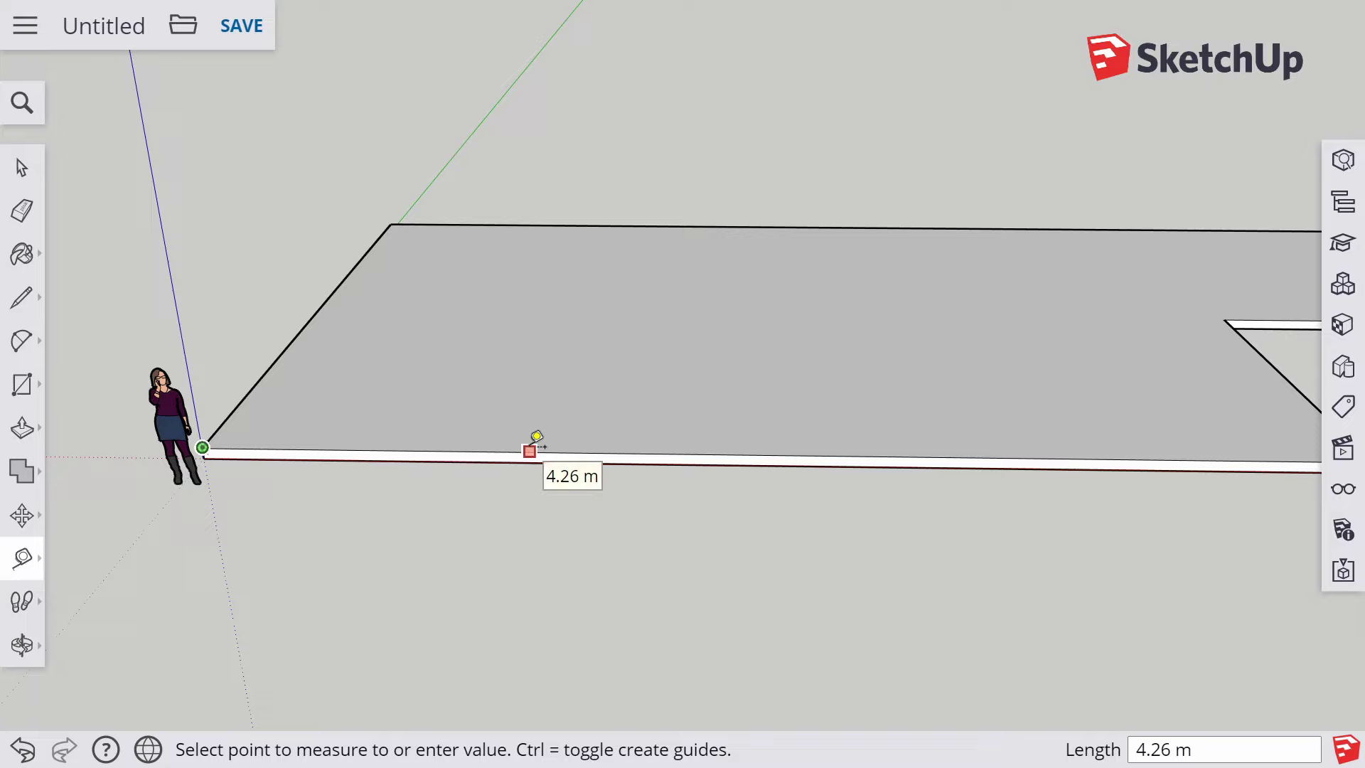
pyautogui.write('5')
pyautogui.press('Return')
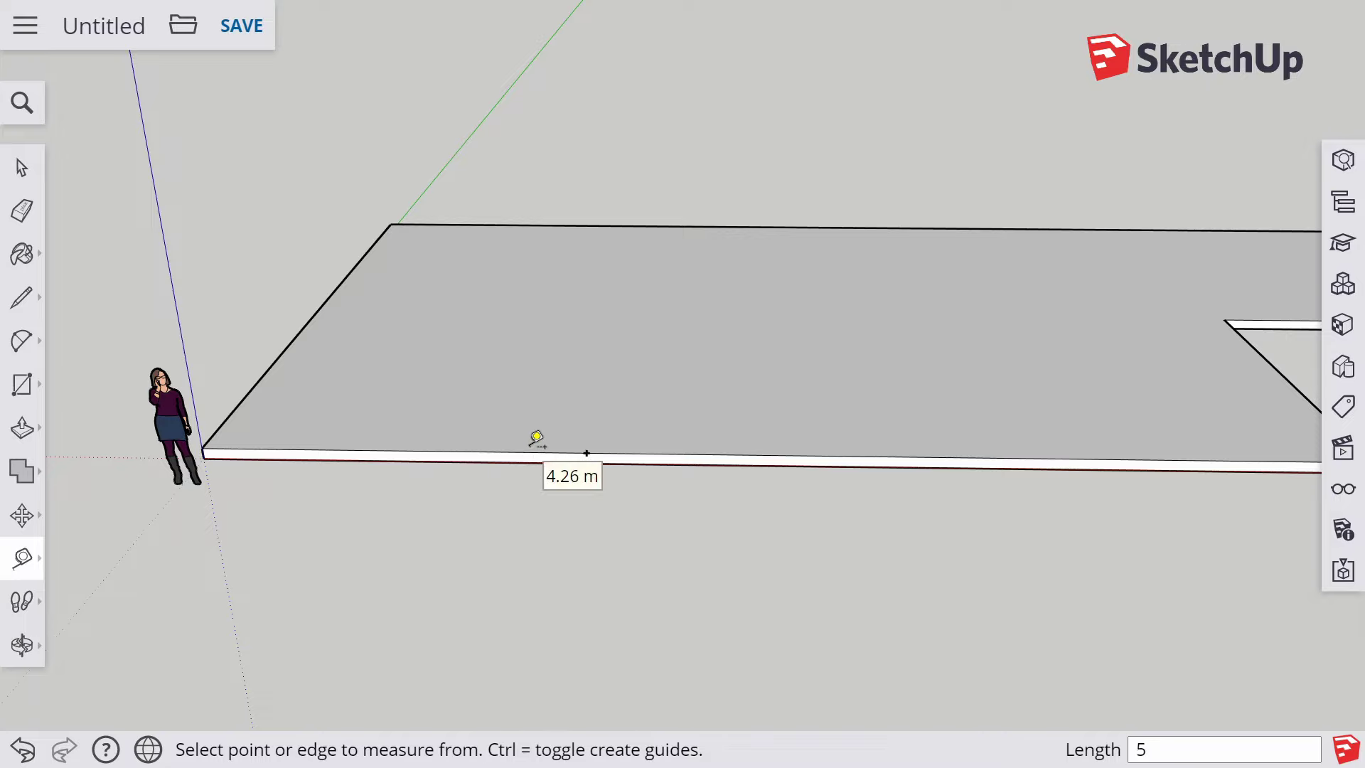
# Split the front side face with a vertical line from the new guide point to the slab's lower edge
pyautogui.scroll(2, 588, 455)
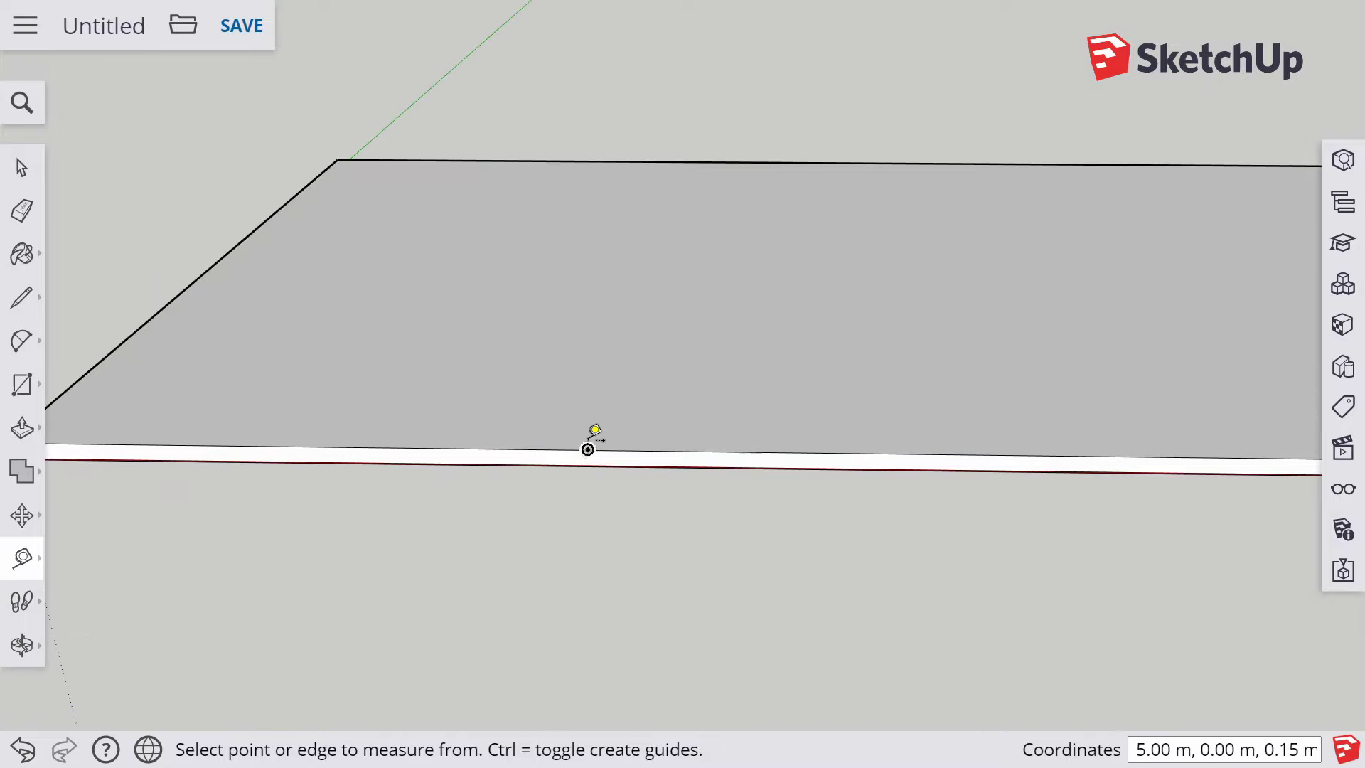
pyautogui.press('l')
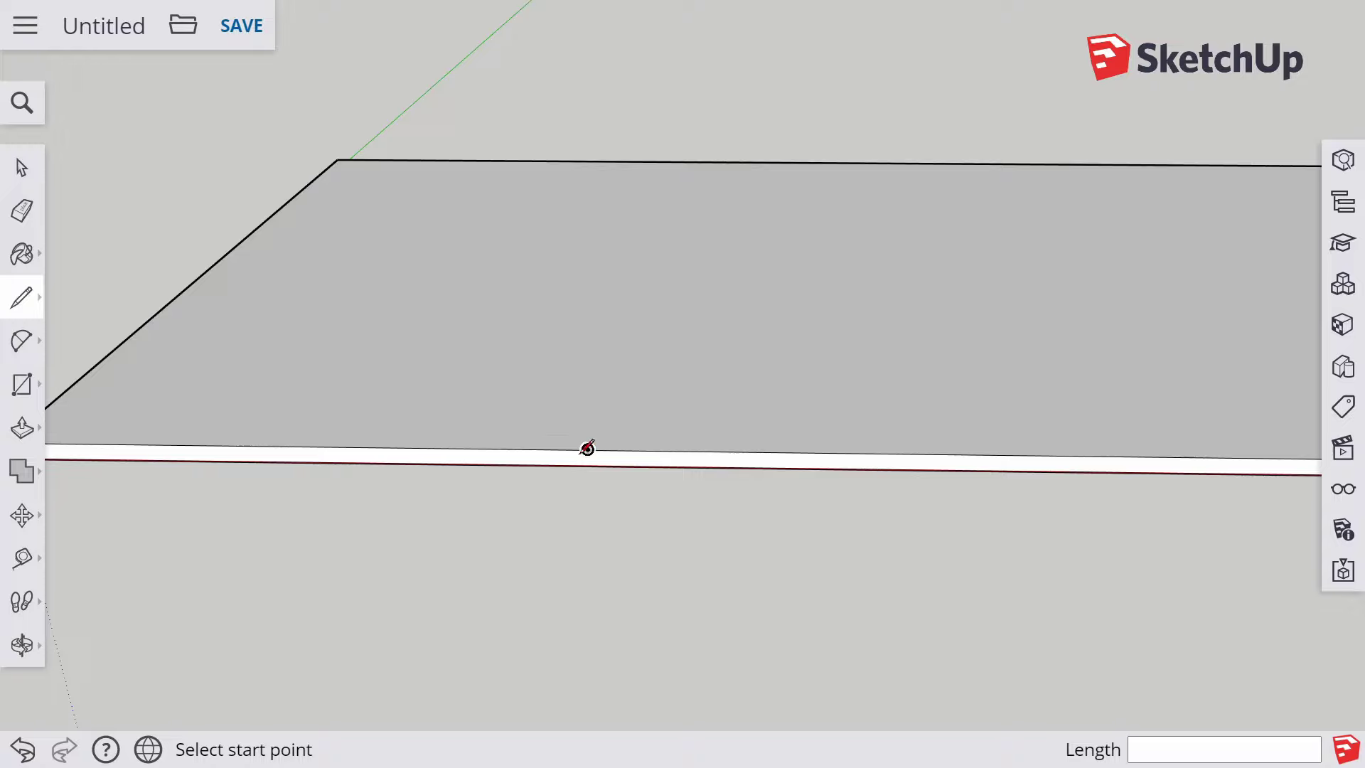
pyautogui.click(587, 449)
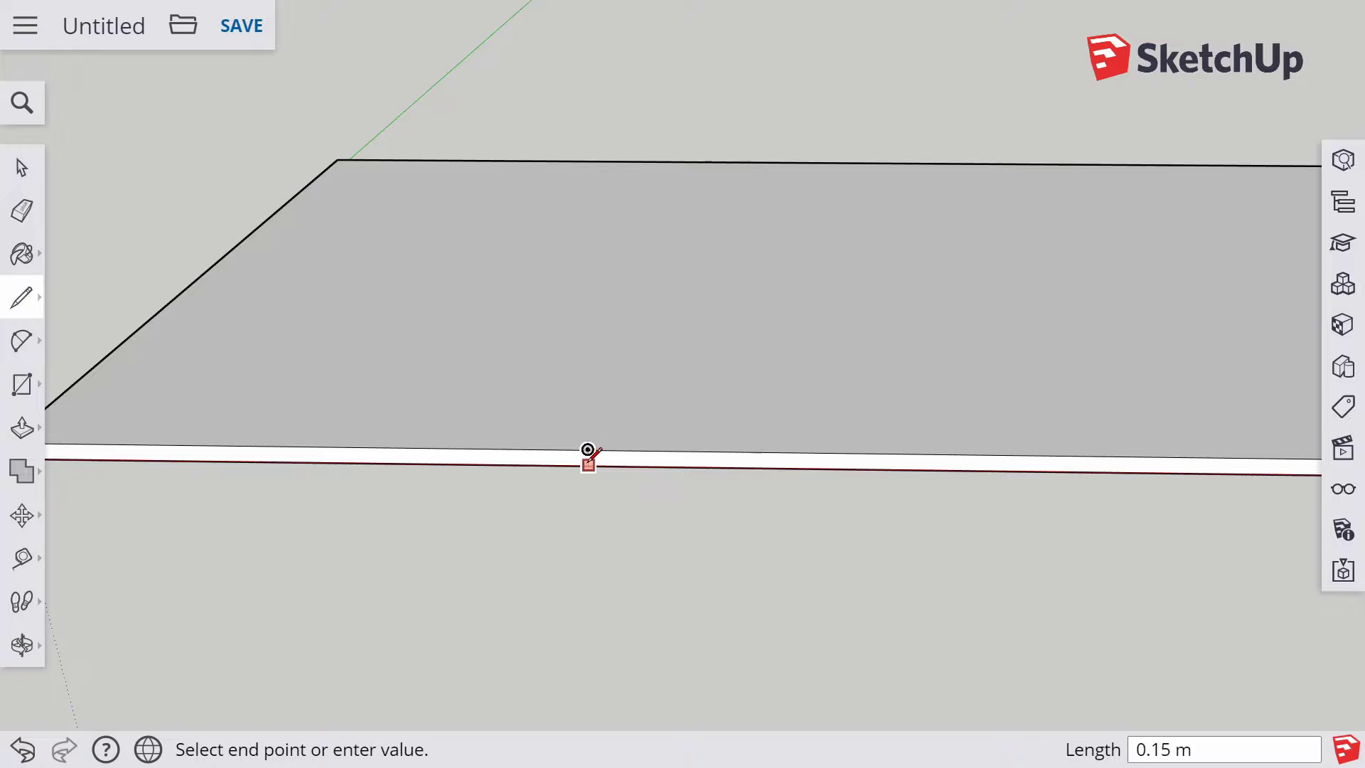
pyautogui.click(588, 463)
pyautogui.scroll(-1, 603, 524)
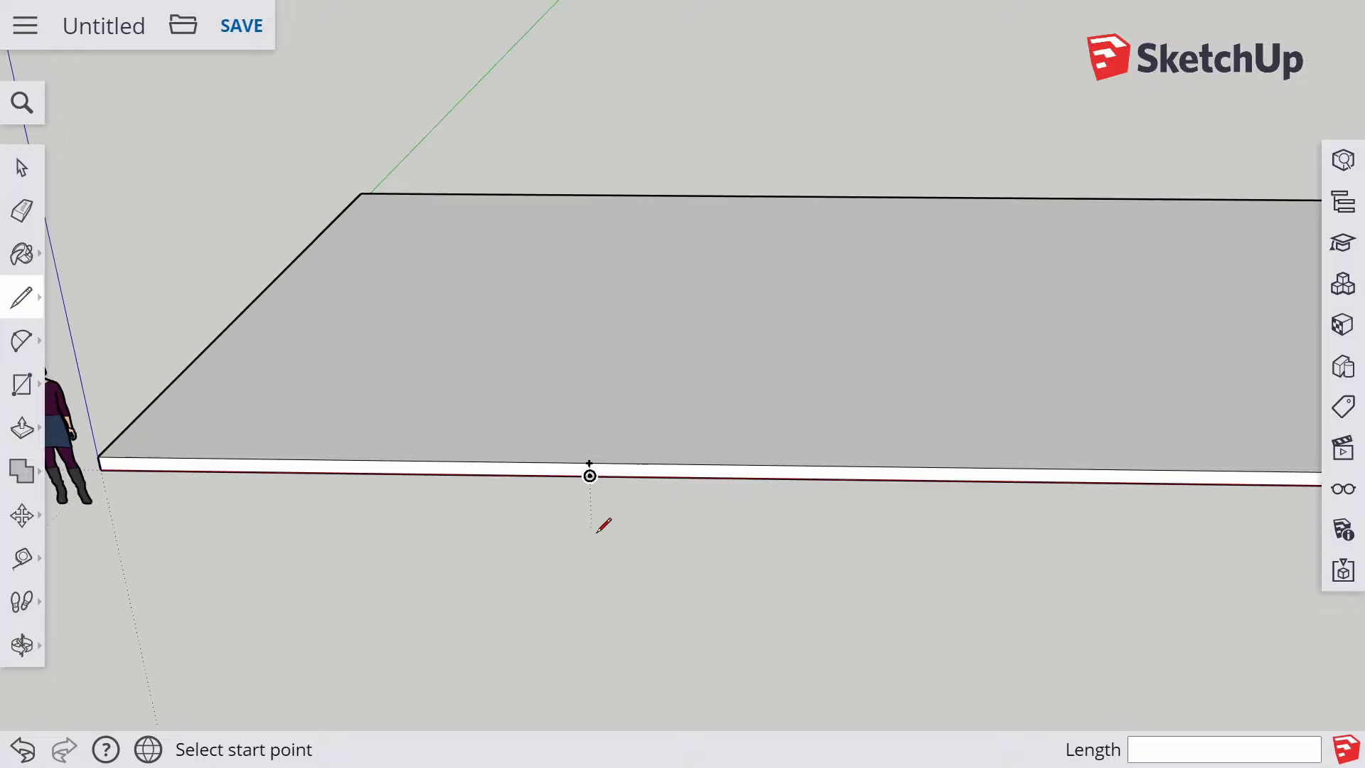
# Push the 5 m front face next to the origin back 5 m, making a matching corner notch
pyautogui.press('p')
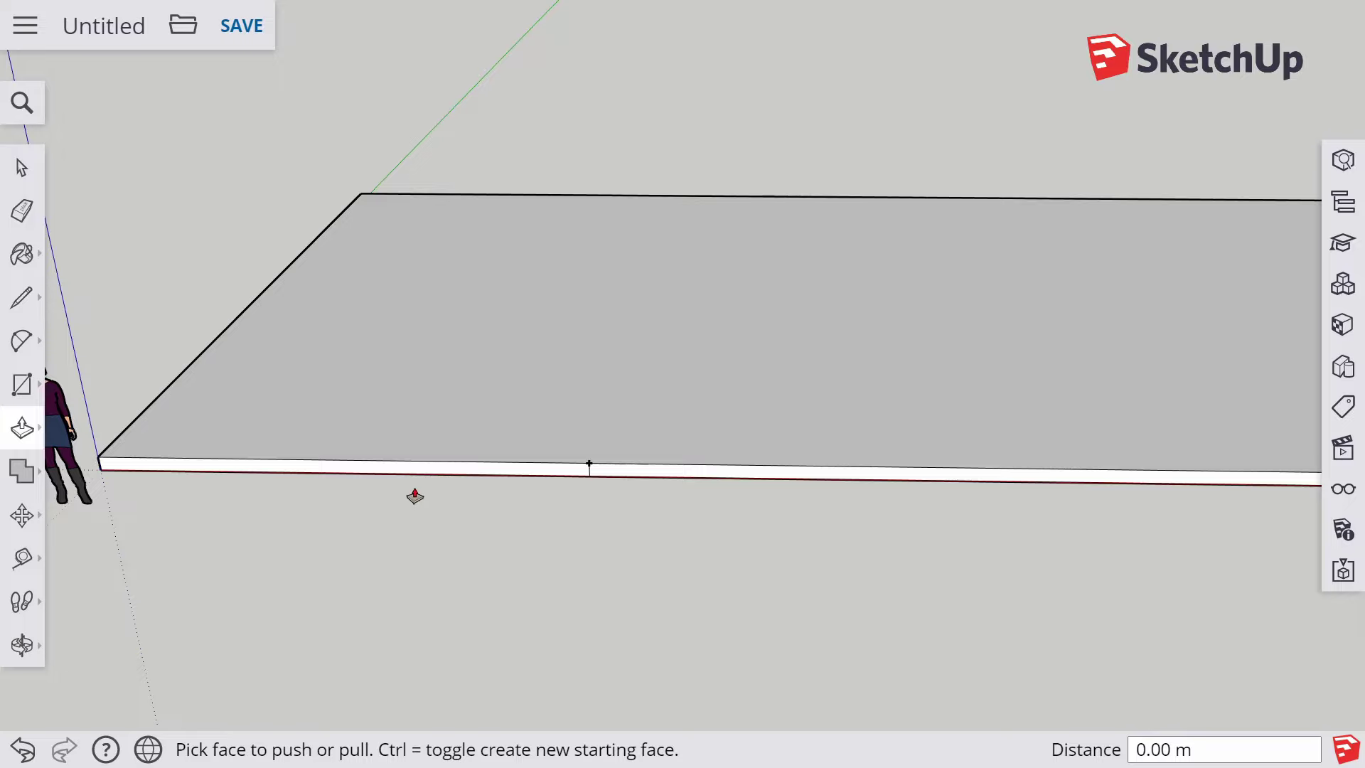
pyautogui.click(409, 469)
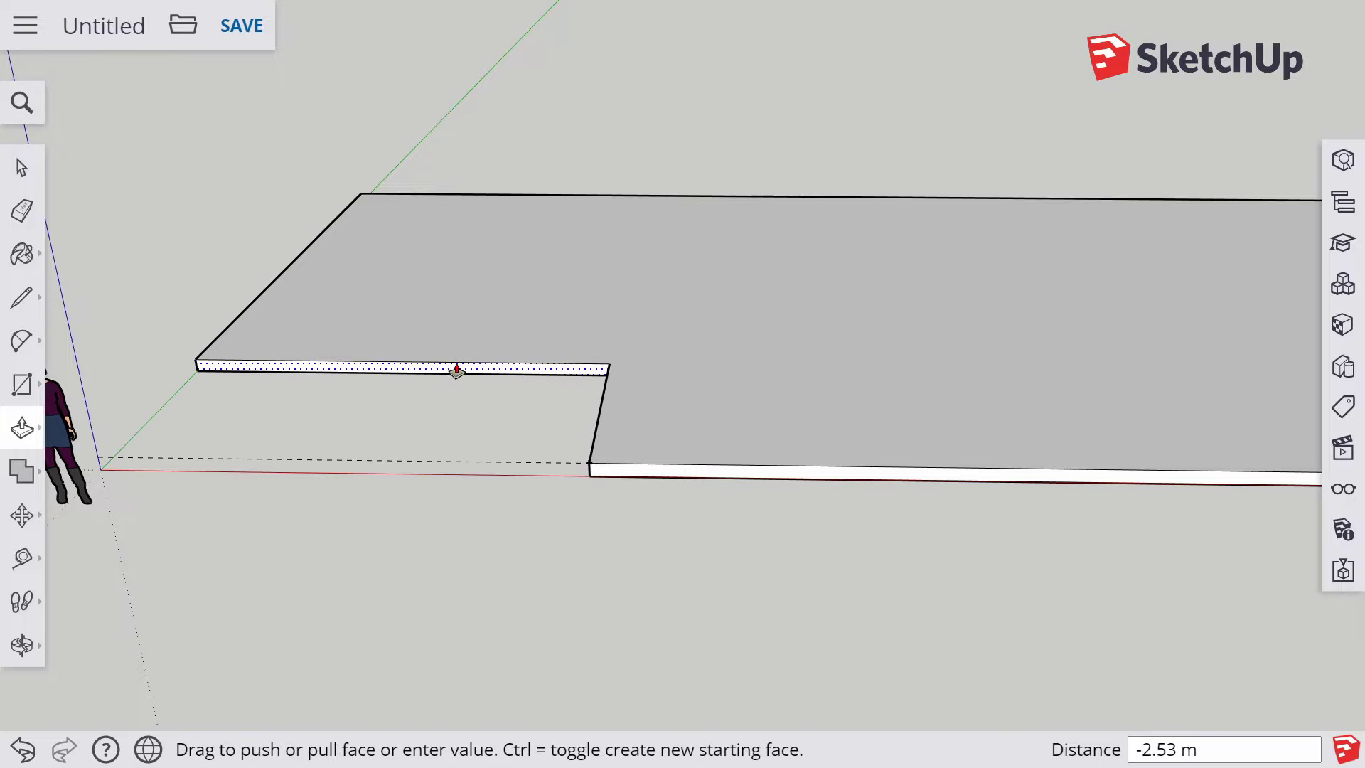
pyautogui.write('5')
pyautogui.press('Return')
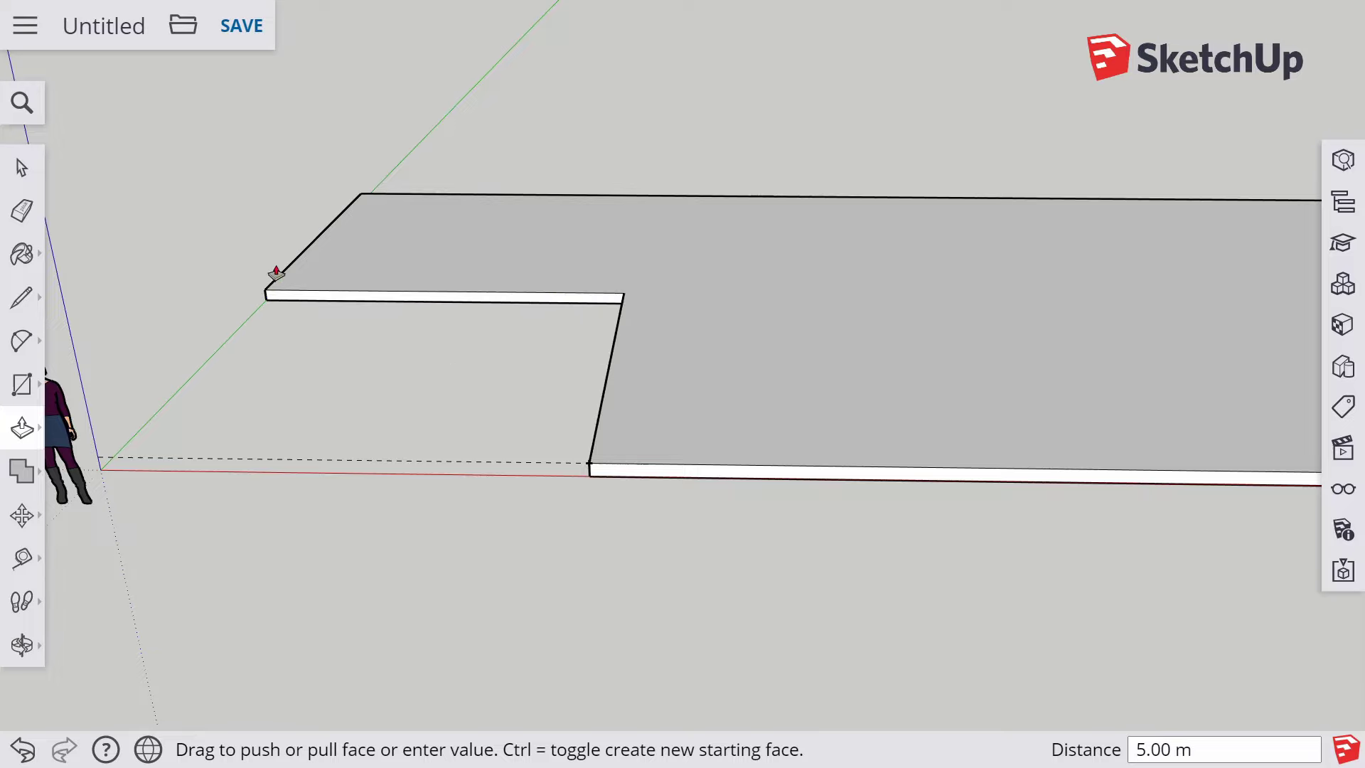
# Offset the outline of the slab's top face inward by 0.15 m to mark the exterior wall thickness
pyautogui.scroll(-3, 501, 359)
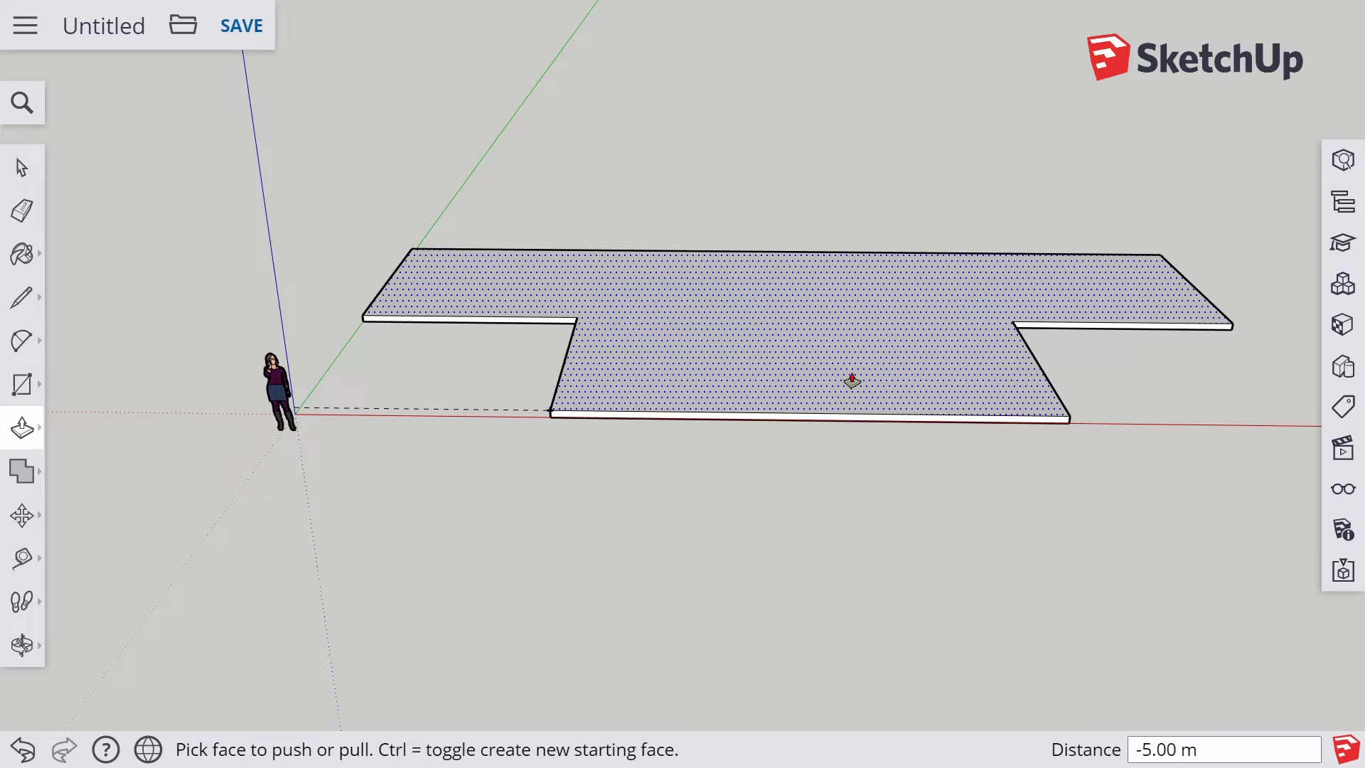
pyautogui.scroll(2, 853, 381)
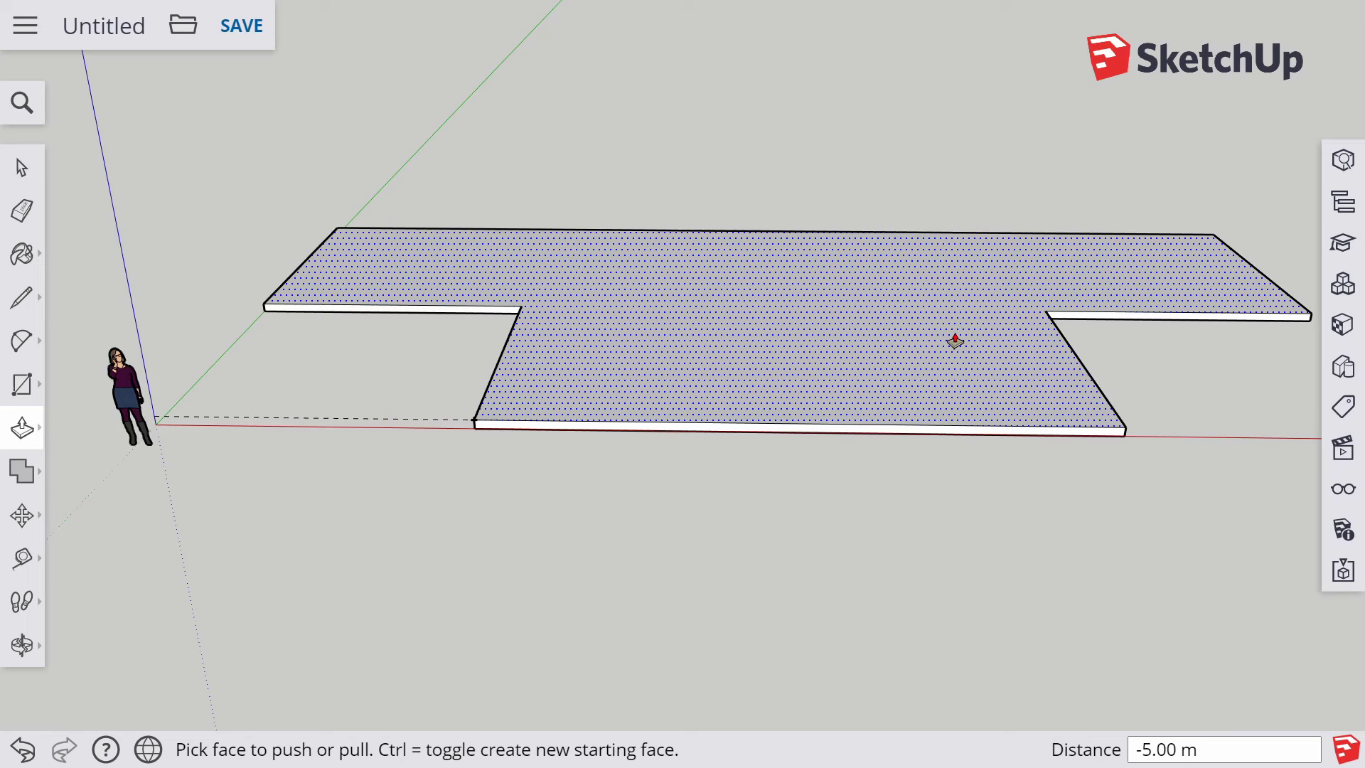
pyautogui.moveTo(954, 341); pyautogui.dragTo(633, 307, button='middle')
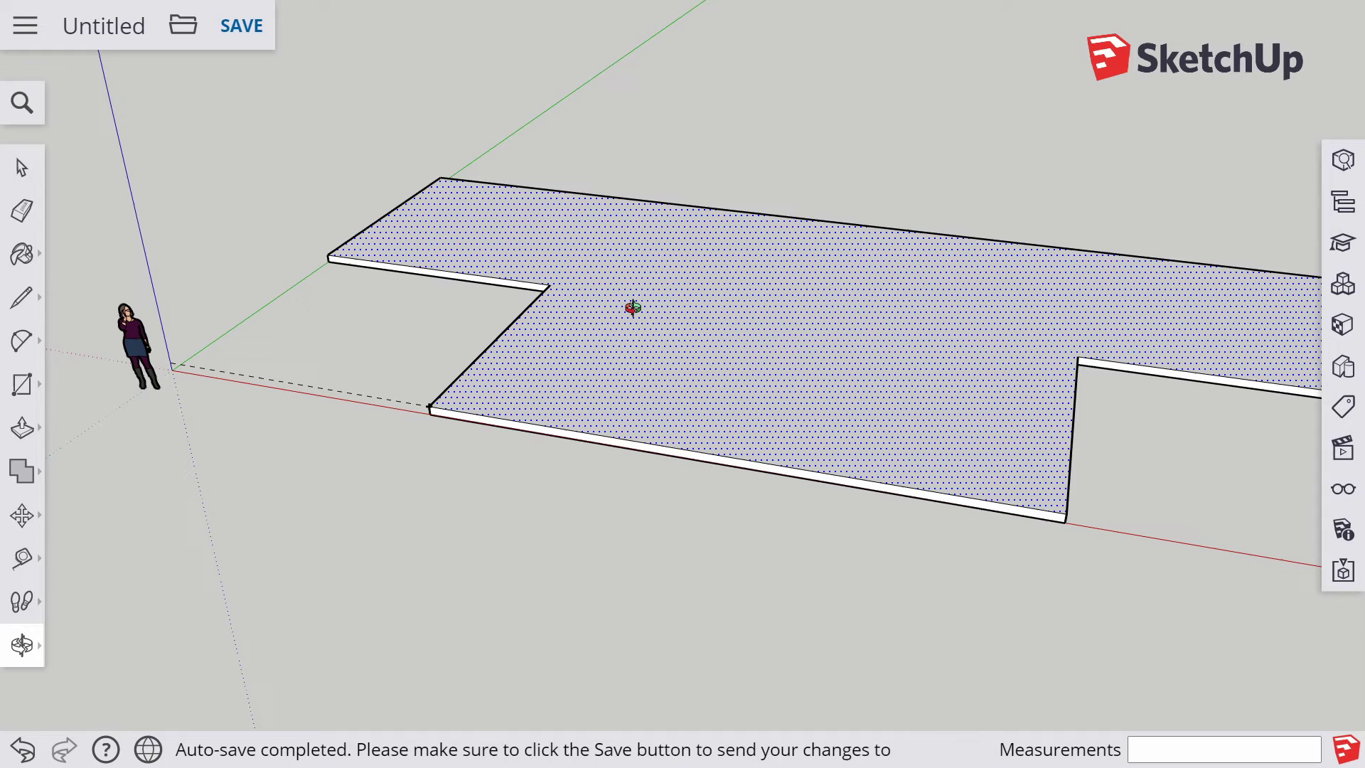
pyautogui.press('f')
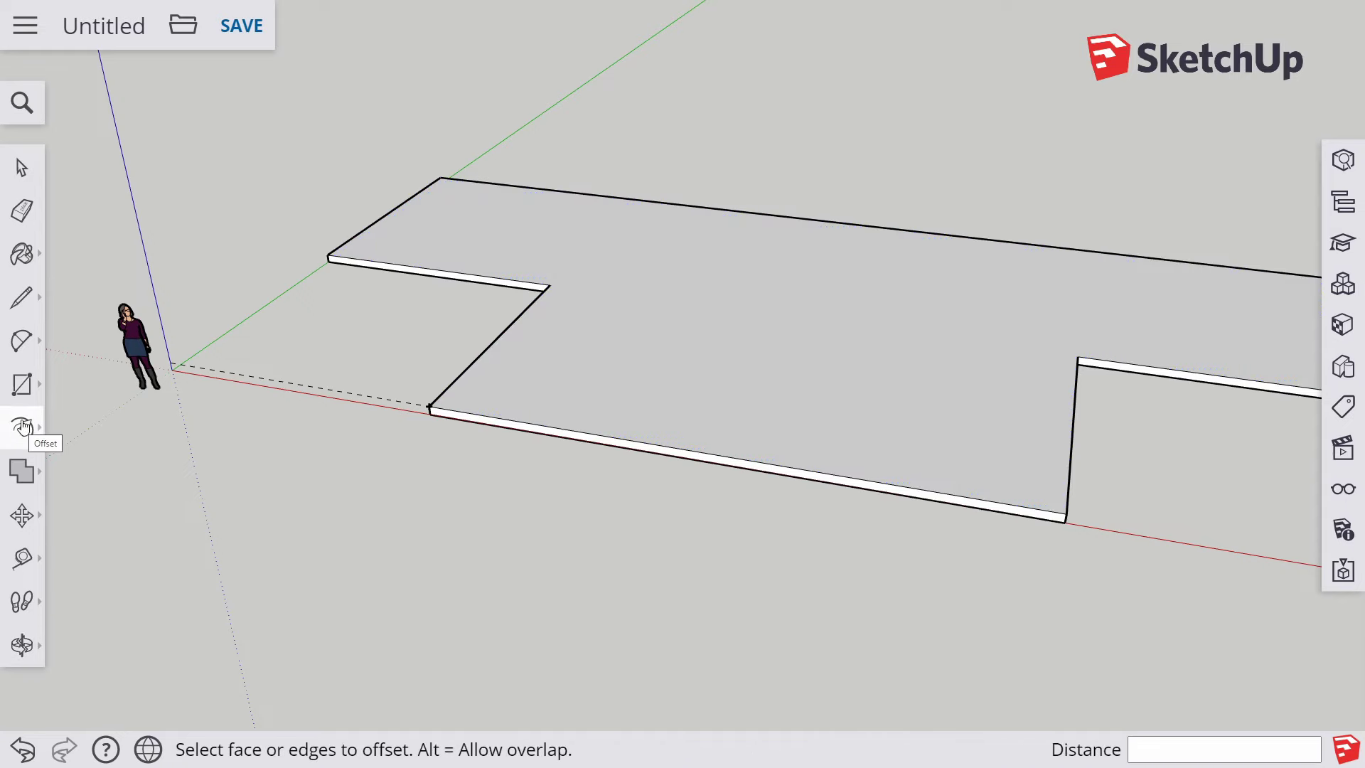
pyautogui.click(573, 339)
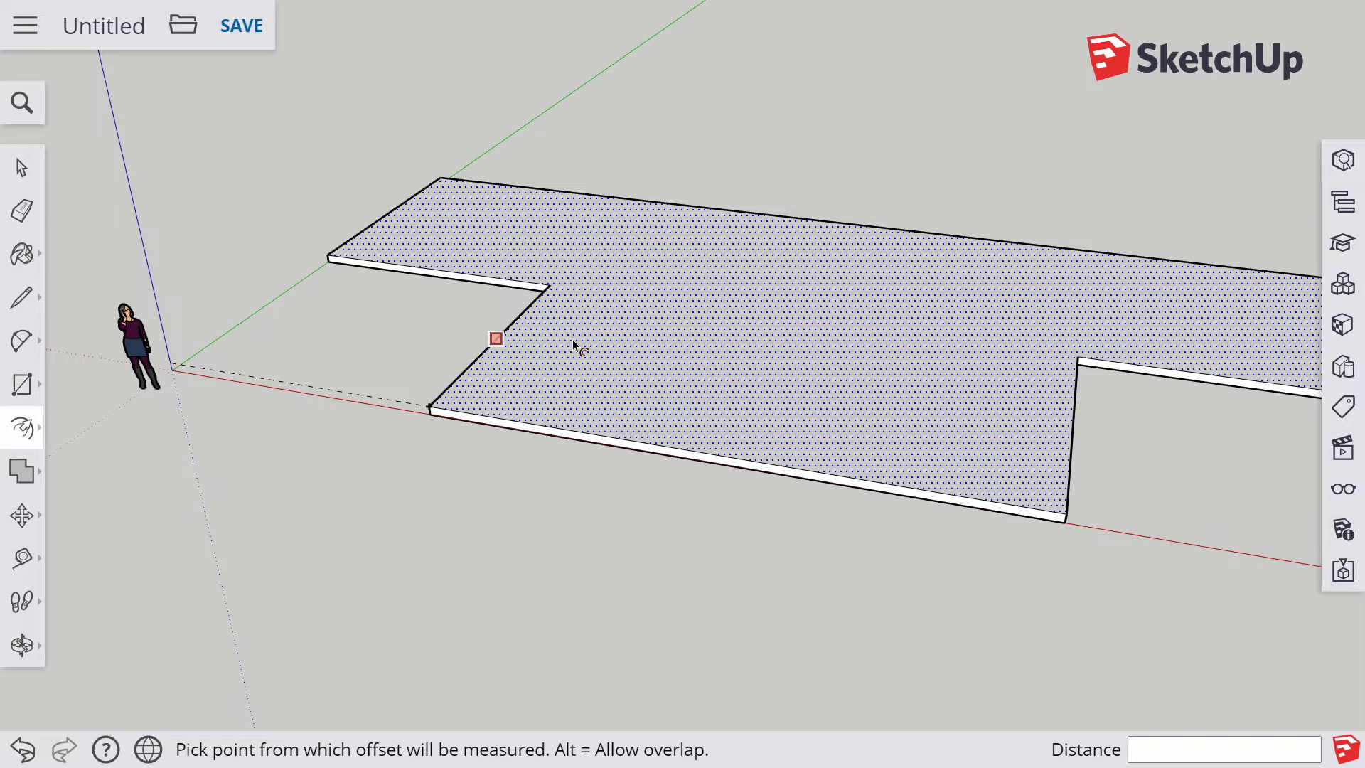
pyautogui.click(687, 354)
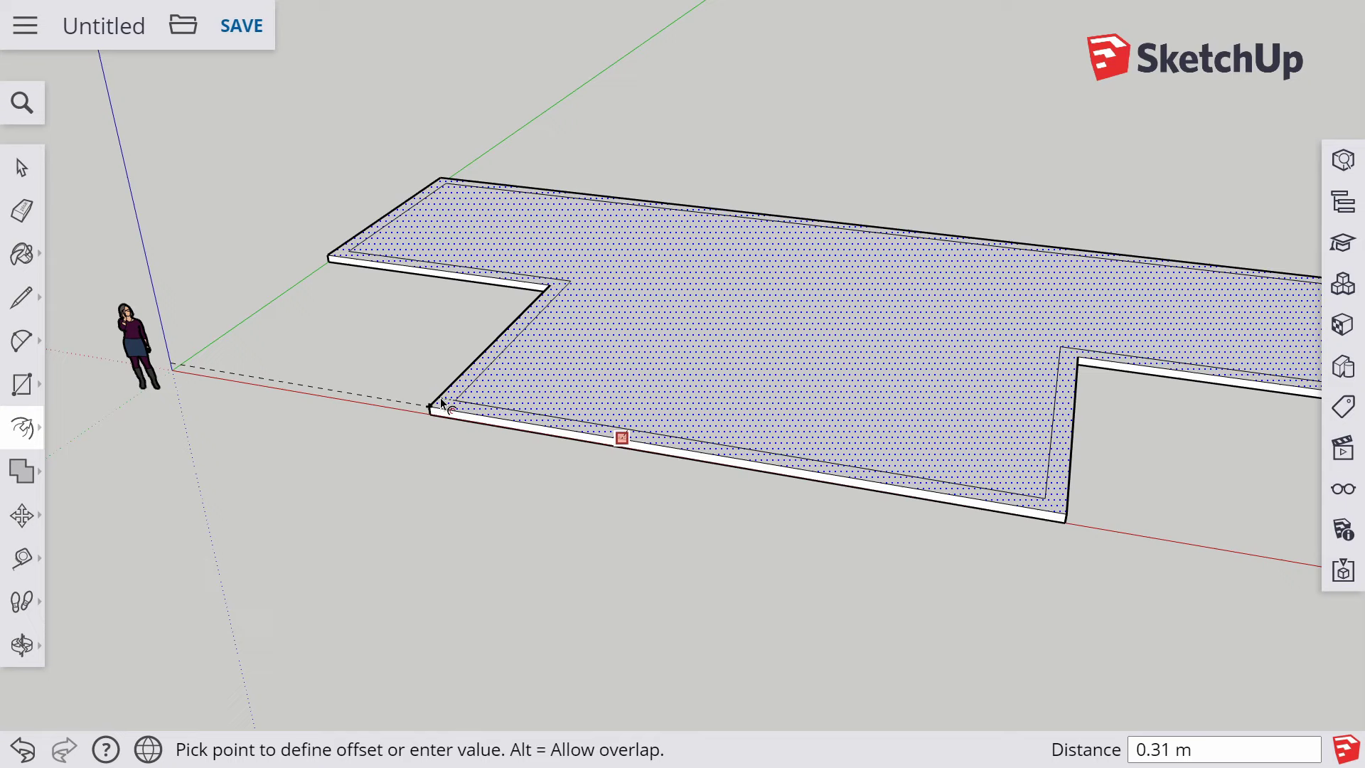
pyautogui.write('.15')
pyautogui.press('Return')
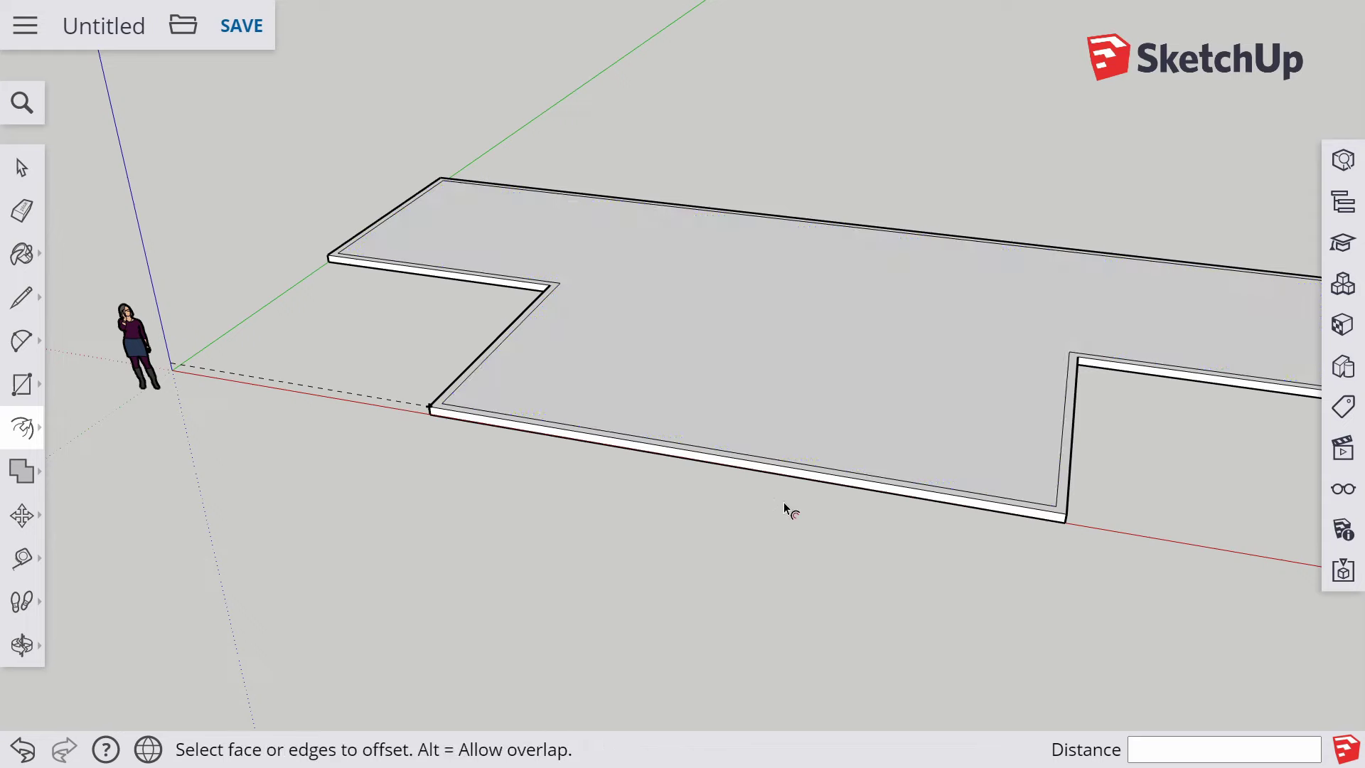
# Pull the 0.15 m perimeter strip up 2.8 m from a new starting face, raising the exterior walls on the slab
pyautogui.scroll(2, 773, 494)
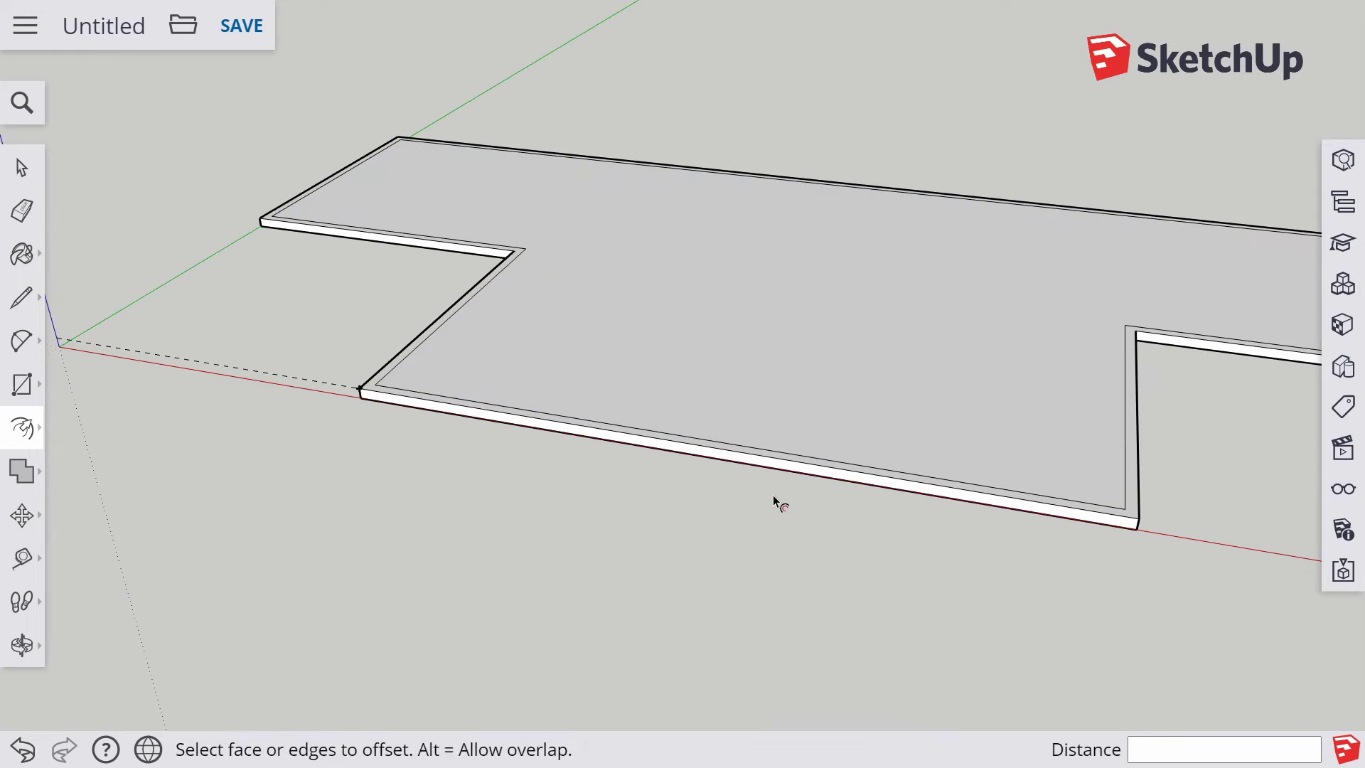
pyautogui.press('p')
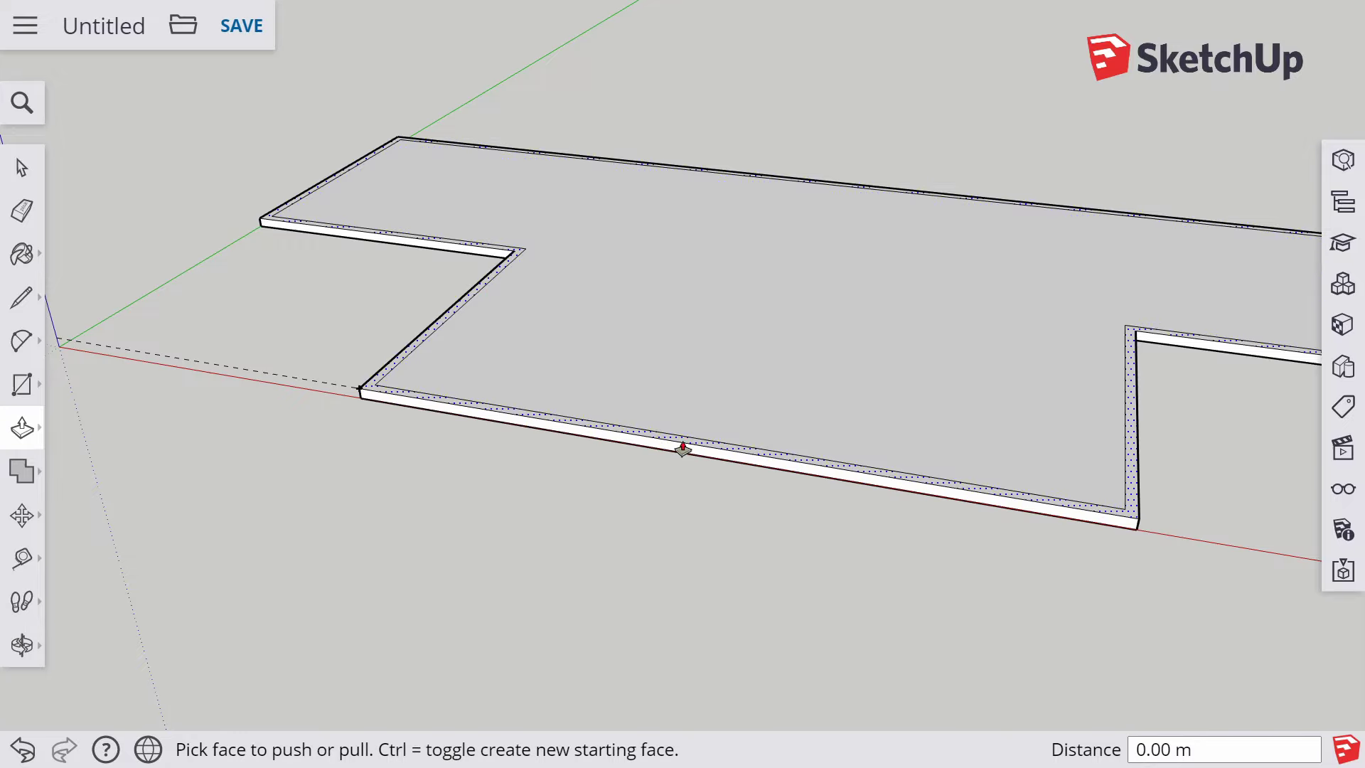
pyautogui.scroll(5, 683, 449)
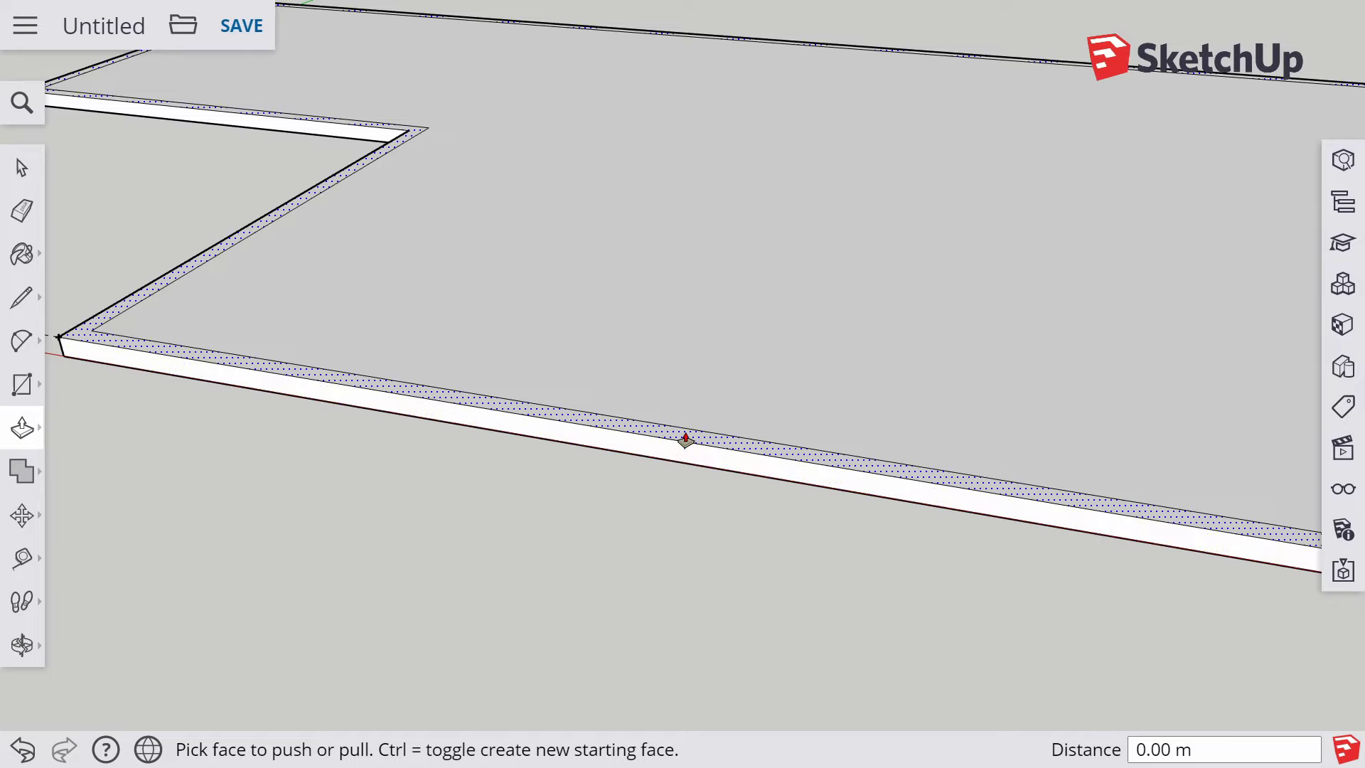
pyautogui.scroll(-4, 686, 439)
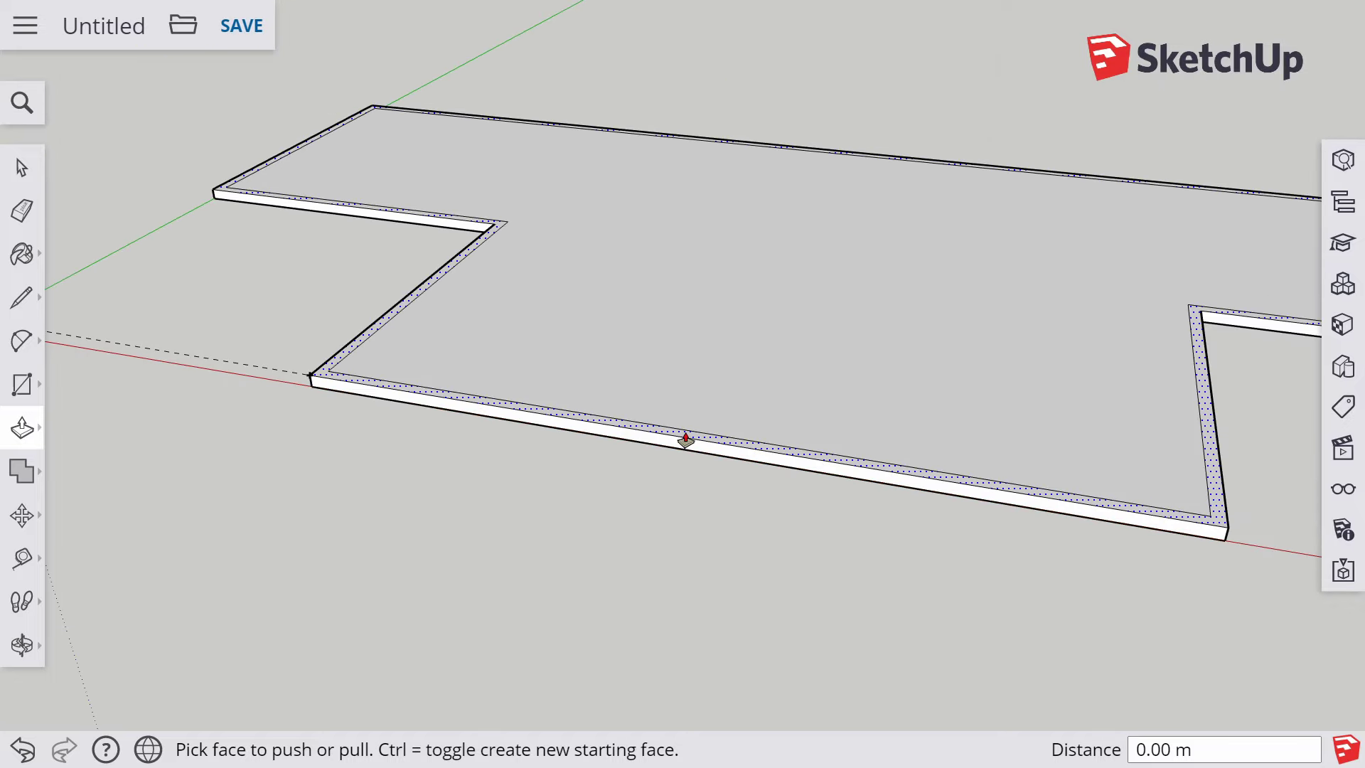
pyautogui.click(685, 440)
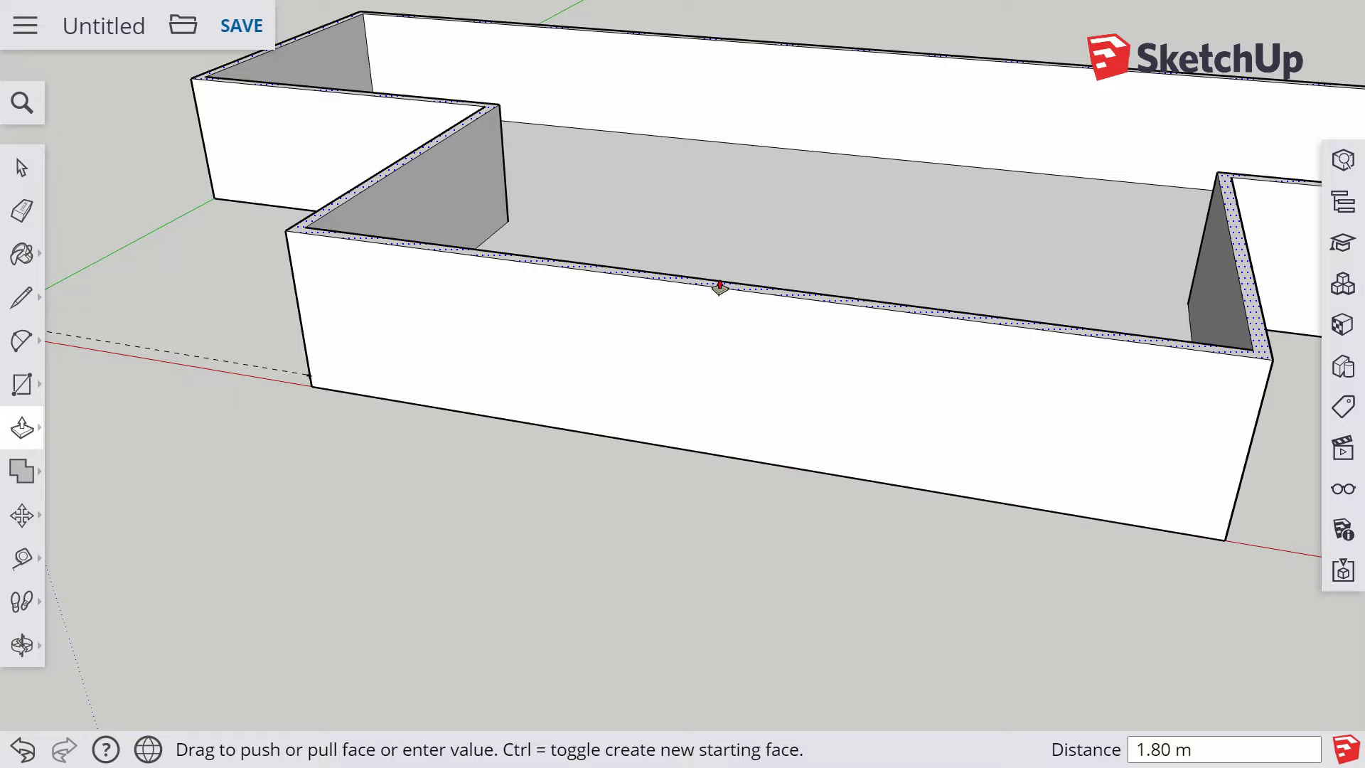
pyautogui.press('Escape')
pyautogui.click(719, 287)
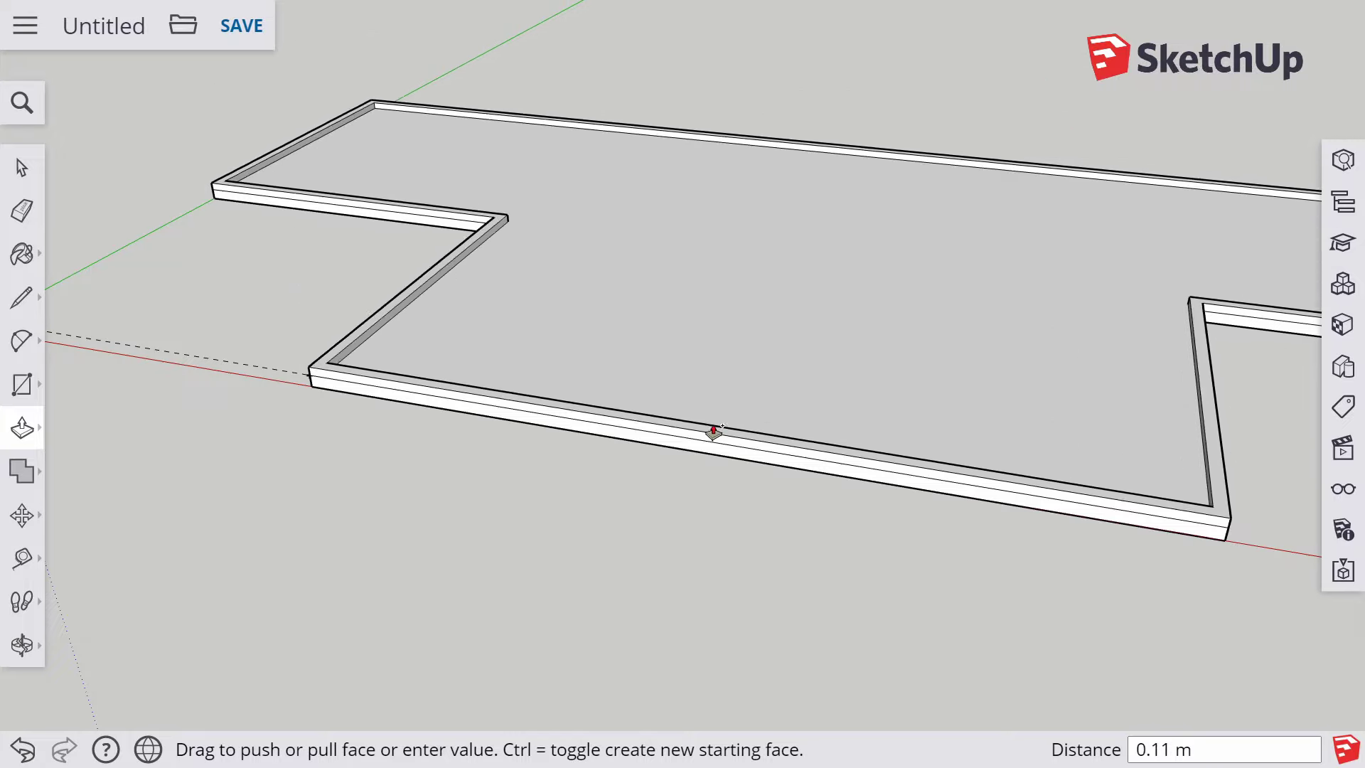
pyautogui.press('Escape')
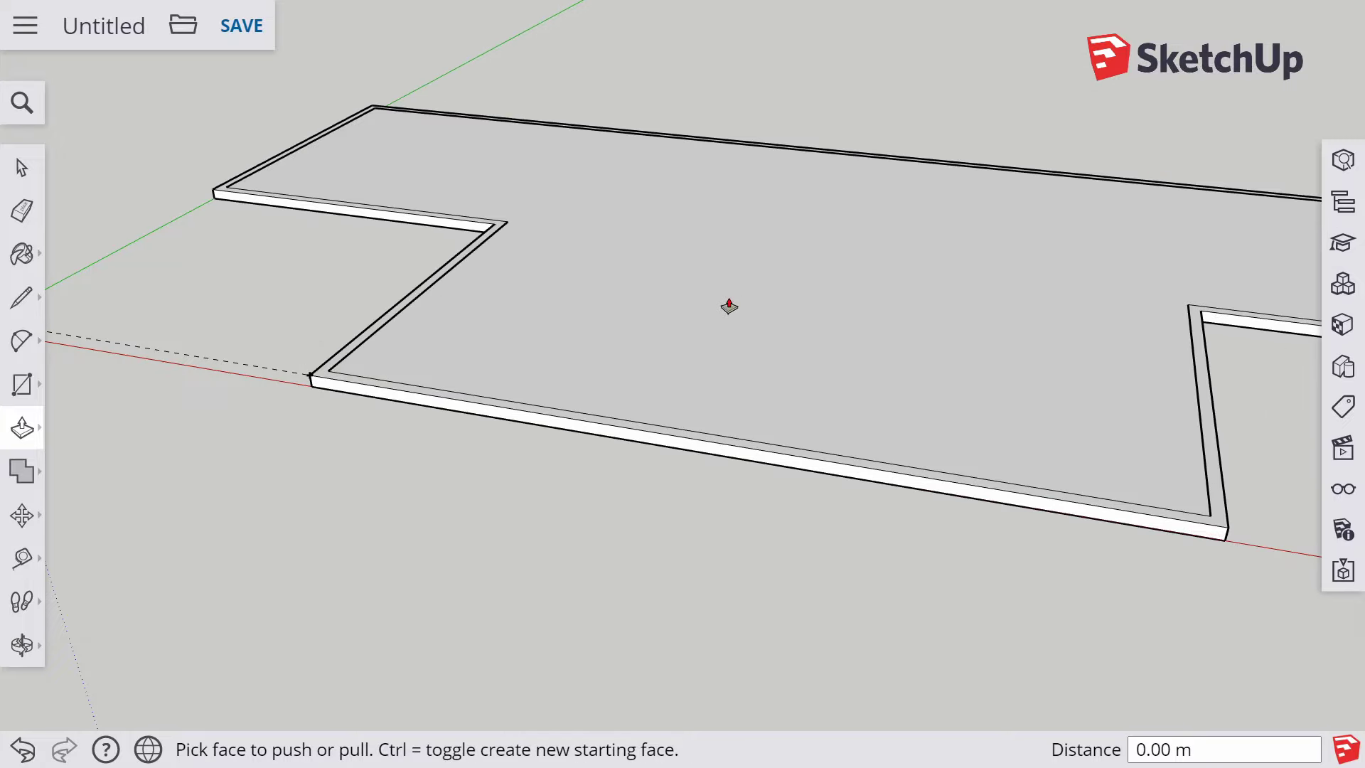
pyautogui.click(729, 307)
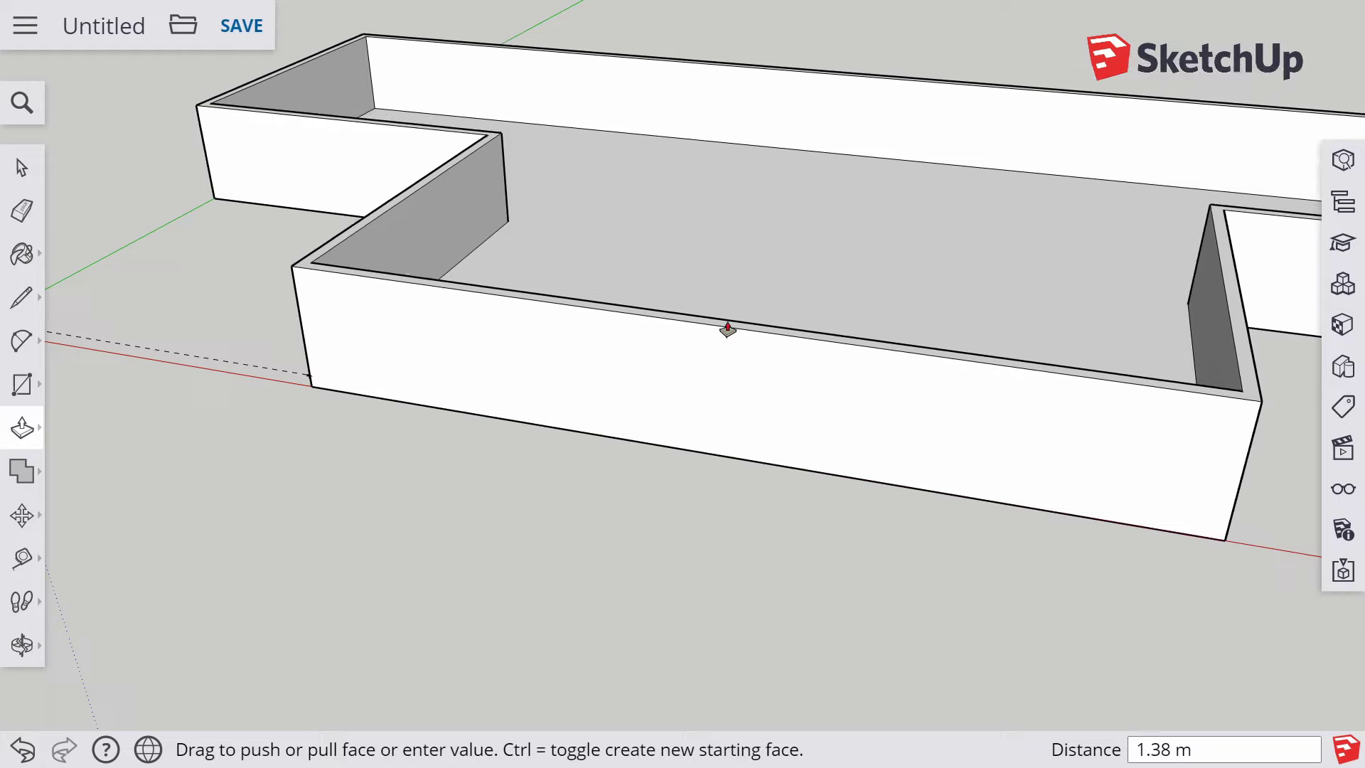
pyautogui.press('Escape')
pyautogui.click(728, 320)
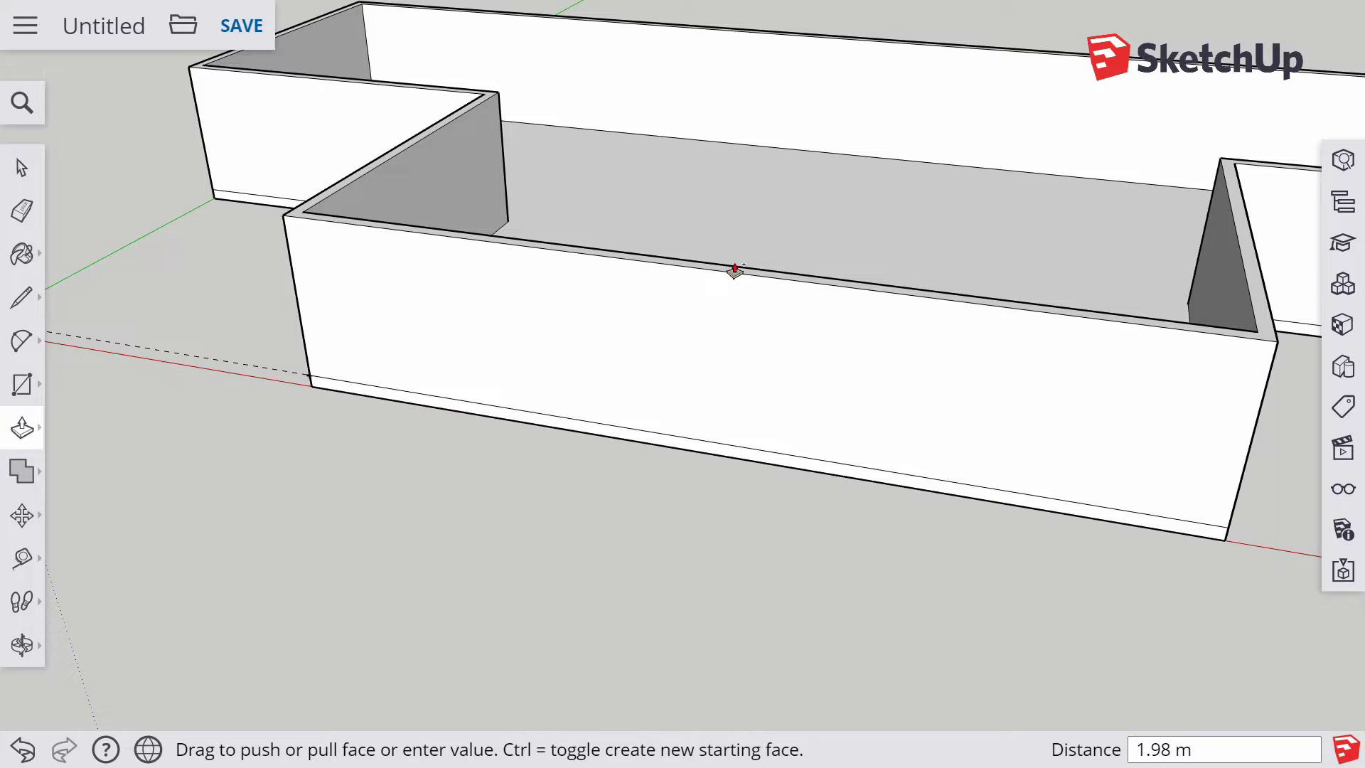
pyautogui.moveTo(734, 271)
pyautogui.mouseDown()
pyautogui.moveTo(718, 273)
pyautogui.moveTo(710, 406)
pyautogui.moveTo(710, 287)
pyautogui.moveTo(716, 249)
pyautogui.moveTo(722, 345)
pyautogui.moveTo(722, 231)
pyautogui.moveTo(725, 329)
pyautogui.moveTo(730, 244)
pyautogui.mouseUp()
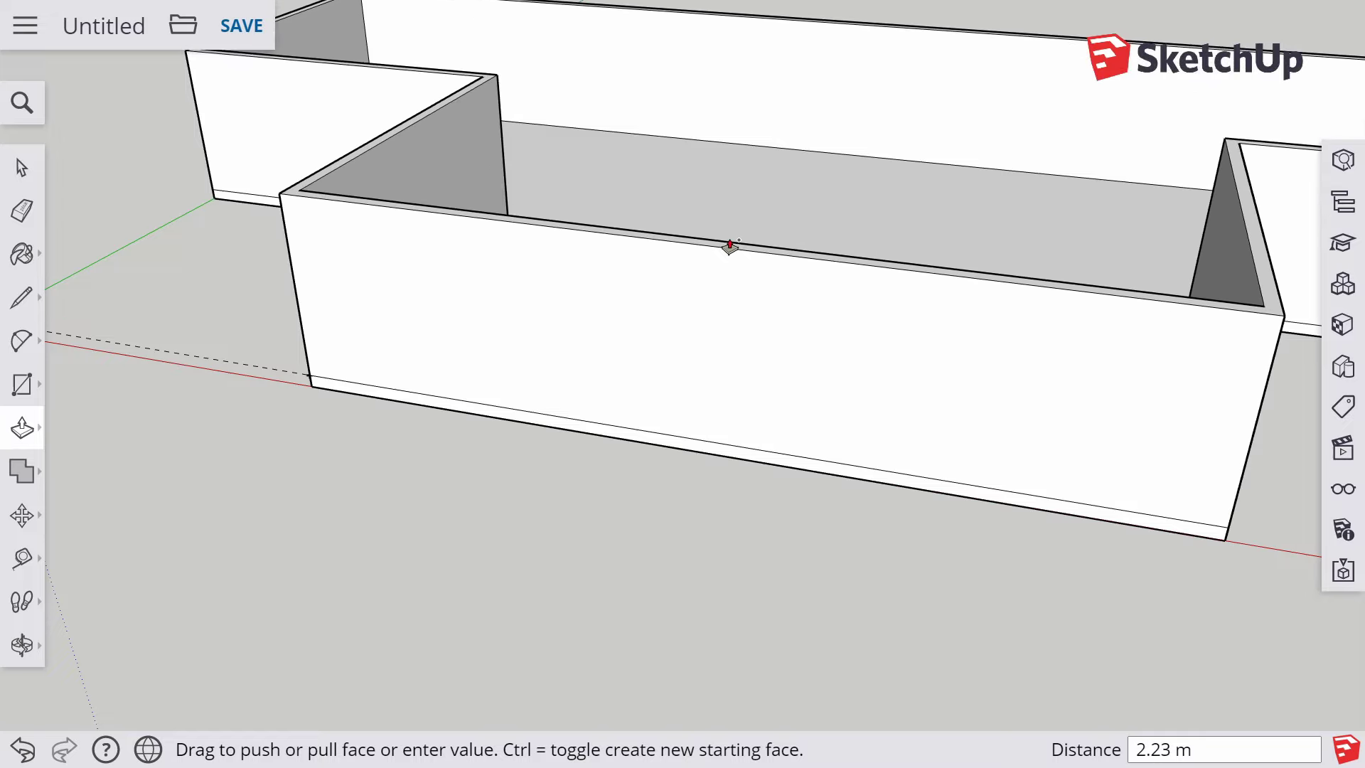
pyautogui.write('2.8')
pyautogui.press('Return')
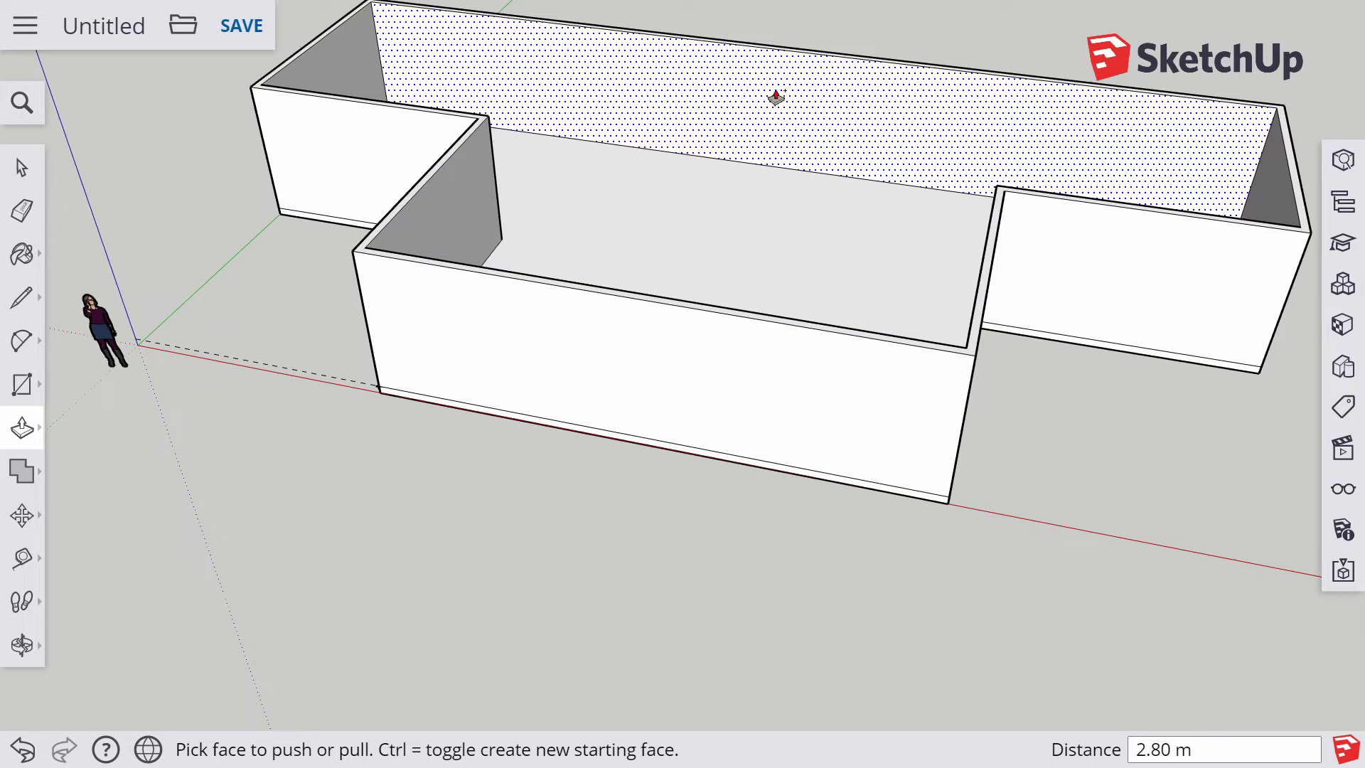
# Try a 2.80 m by 0.15 m rectangle on the inner wall face beside the inside corner of the notch near the origin, and undo it
pyautogui.moveTo(775, 135); pyautogui.dragTo(737, 256, button='middle')
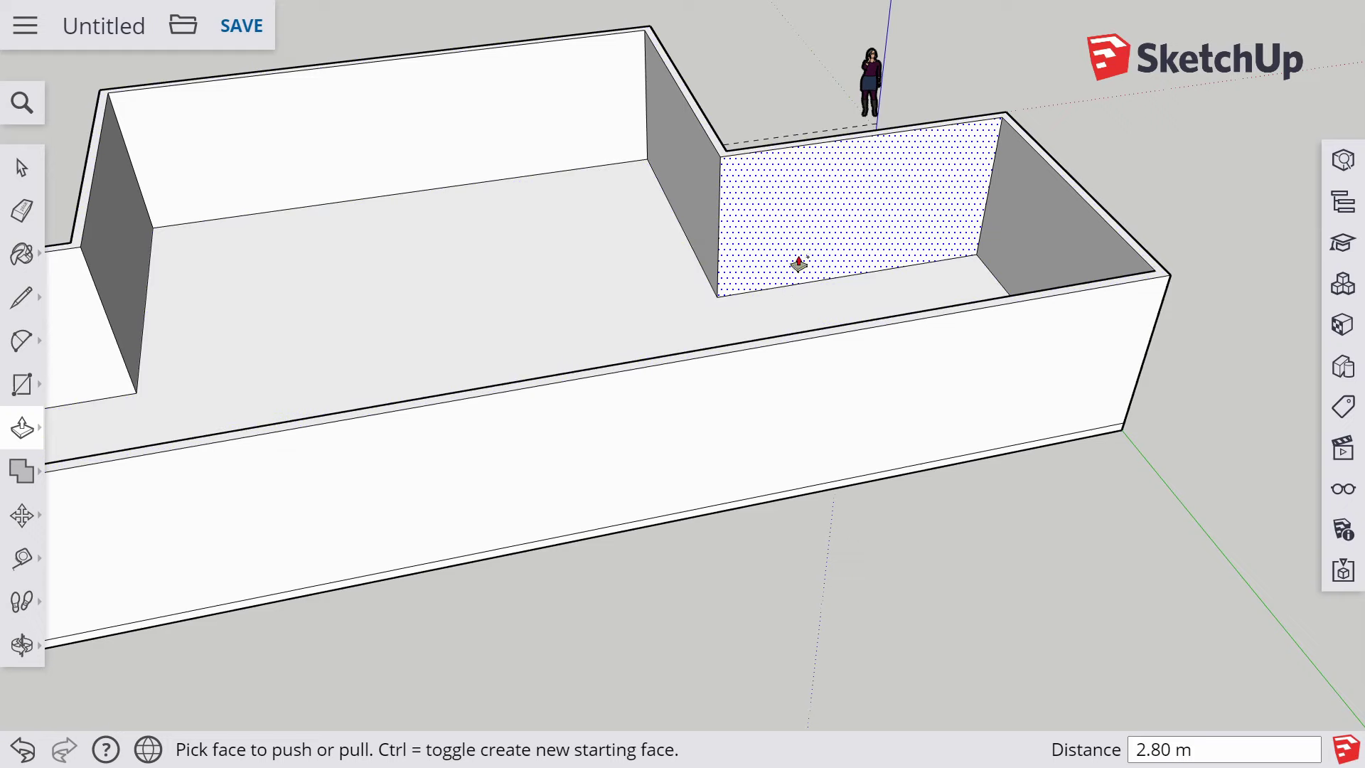
pyautogui.moveTo(798, 265); pyautogui.dragTo(740, 271, button='middle')
pyautogui.scroll(3, 740, 271)
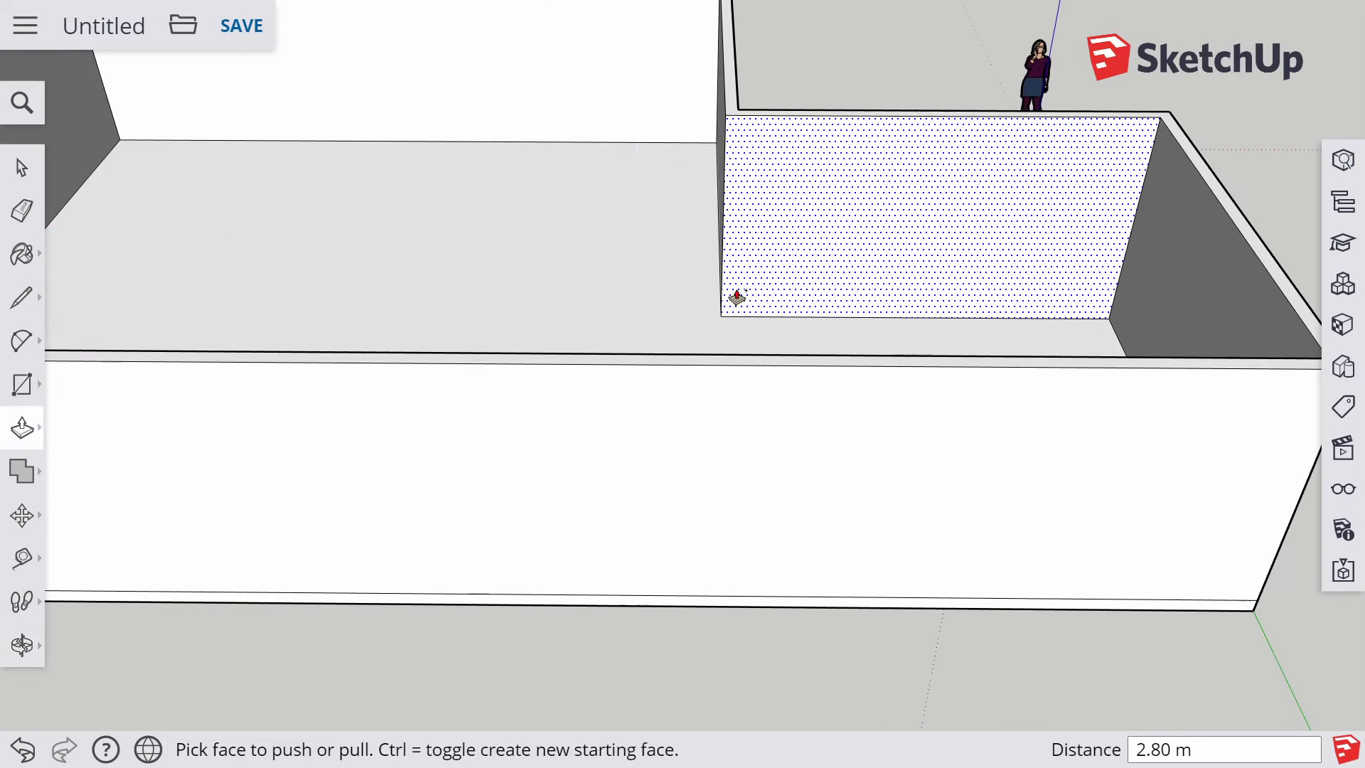
pyautogui.press('r')
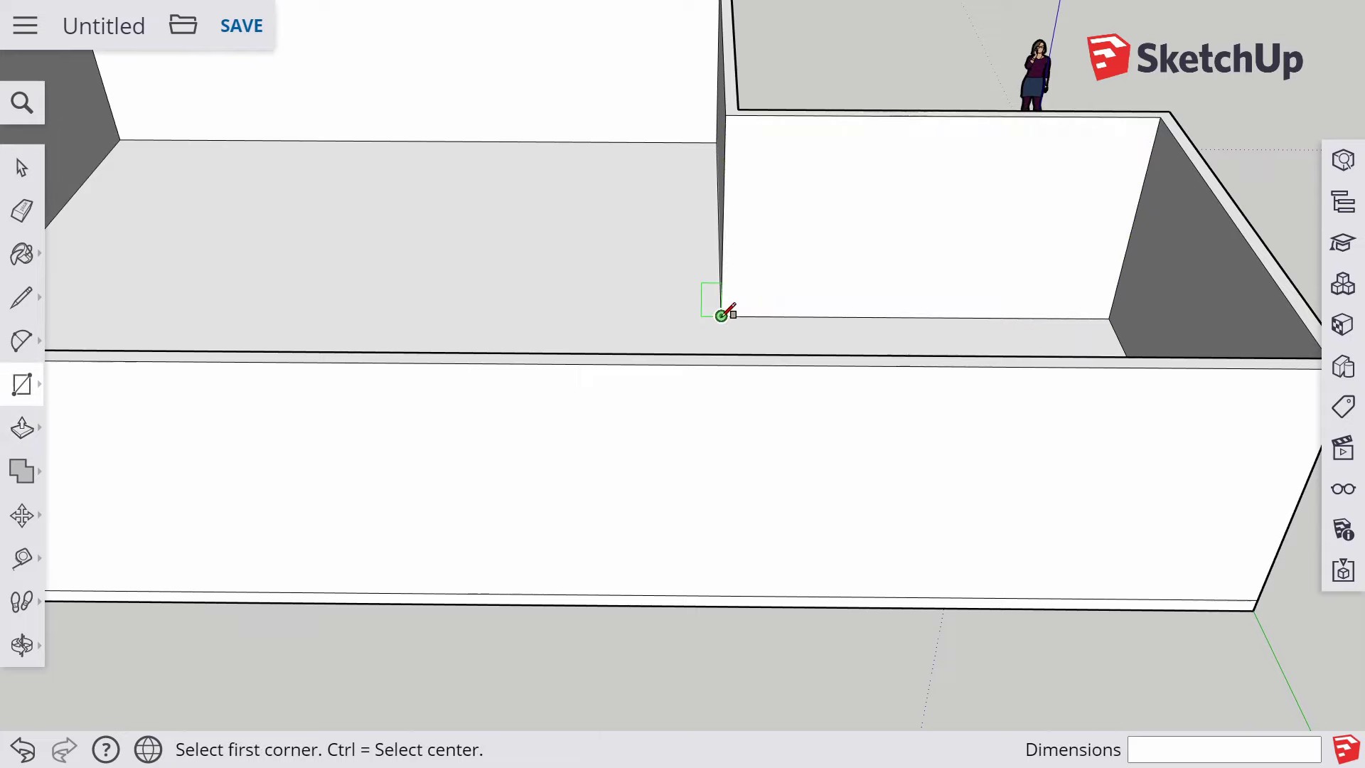
pyautogui.click(722, 315)
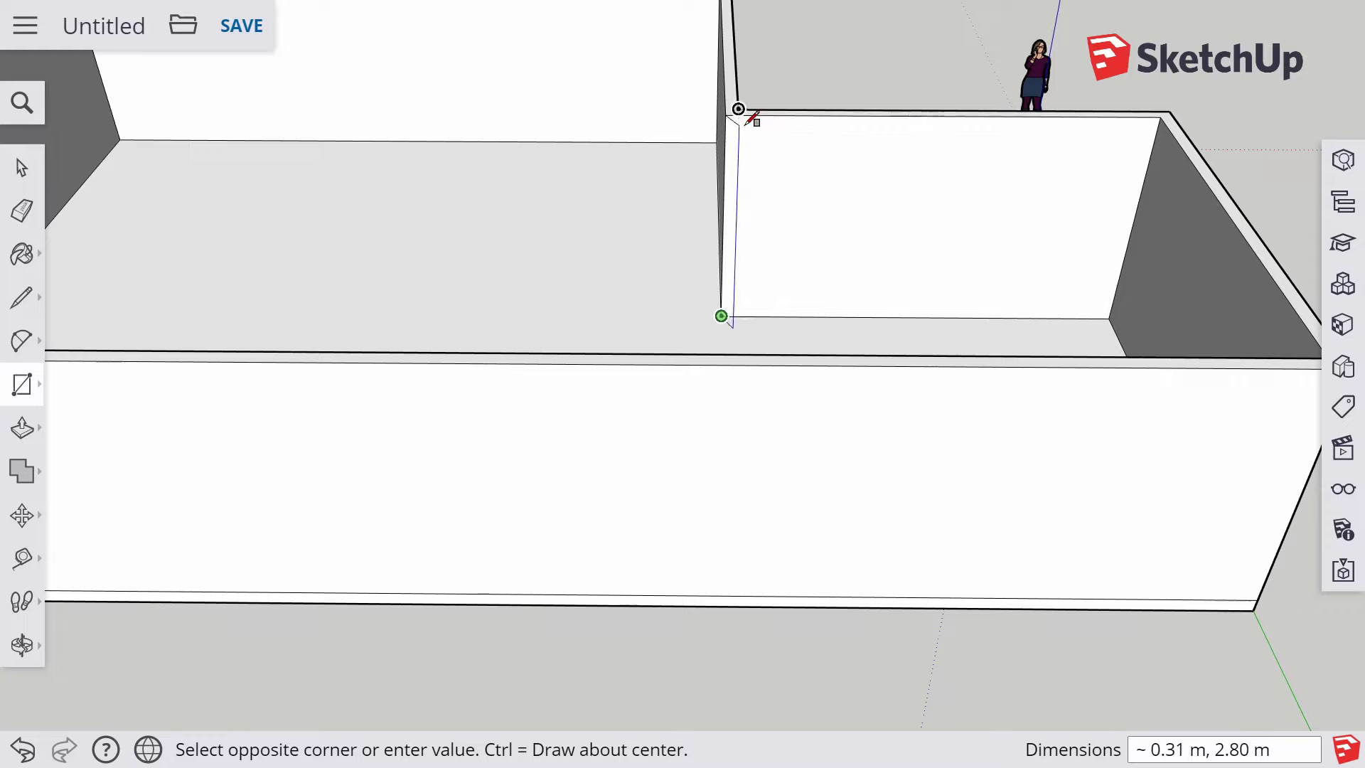
pyautogui.scroll(1, 748, 110)
pyautogui.scroll(2, 748, 110)
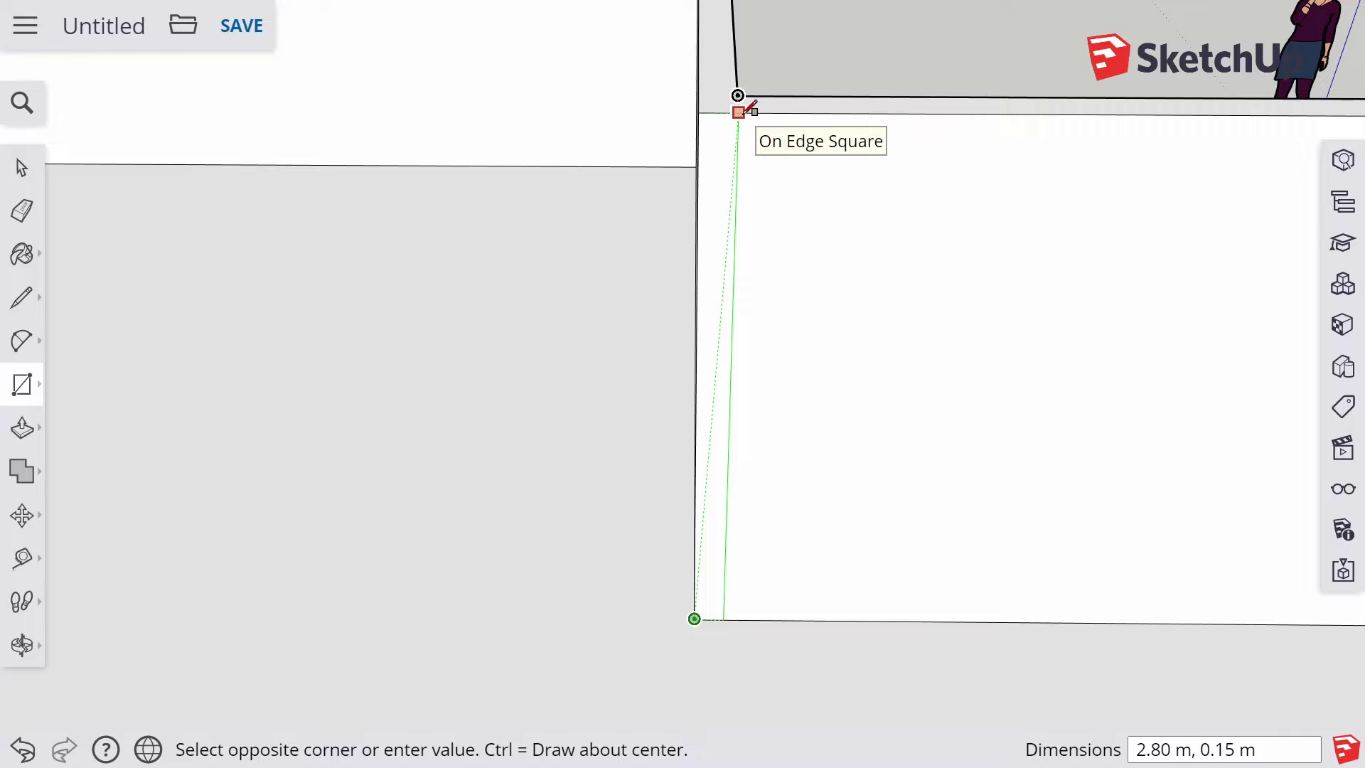
pyautogui.click(740, 110)
pyautogui.scroll(-1, 761, 192)
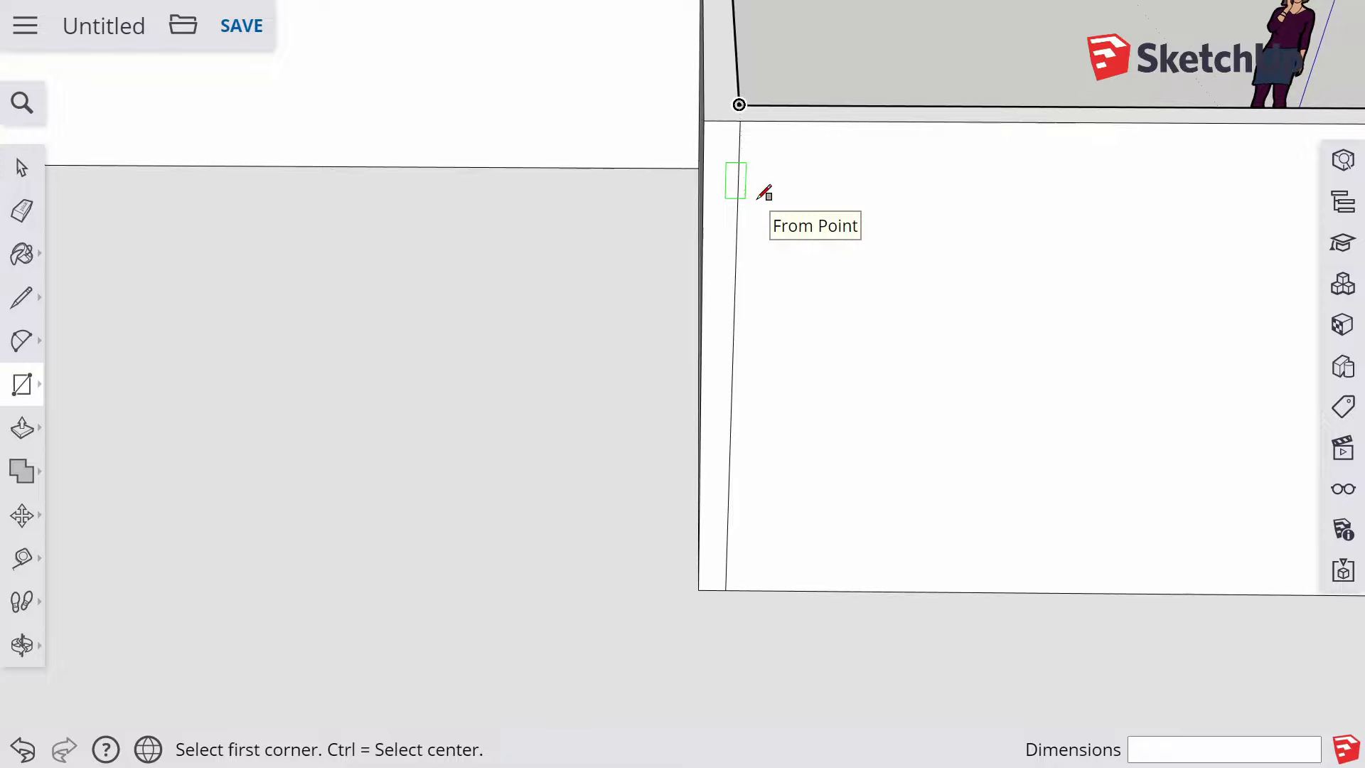
pyautogui.moveTo(764, 191); pyautogui.dragTo(744, 99, button='middle')
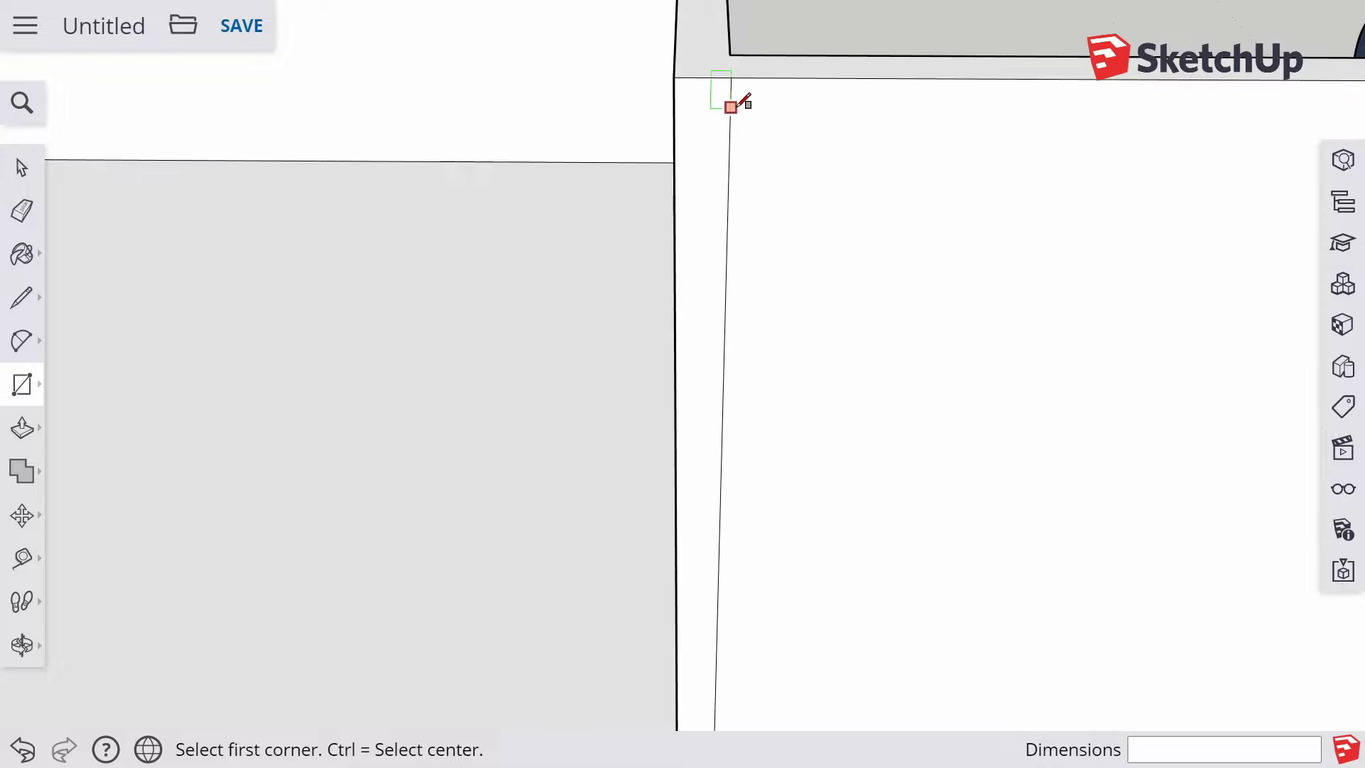
pyautogui.scroll(-1, 758, 134)
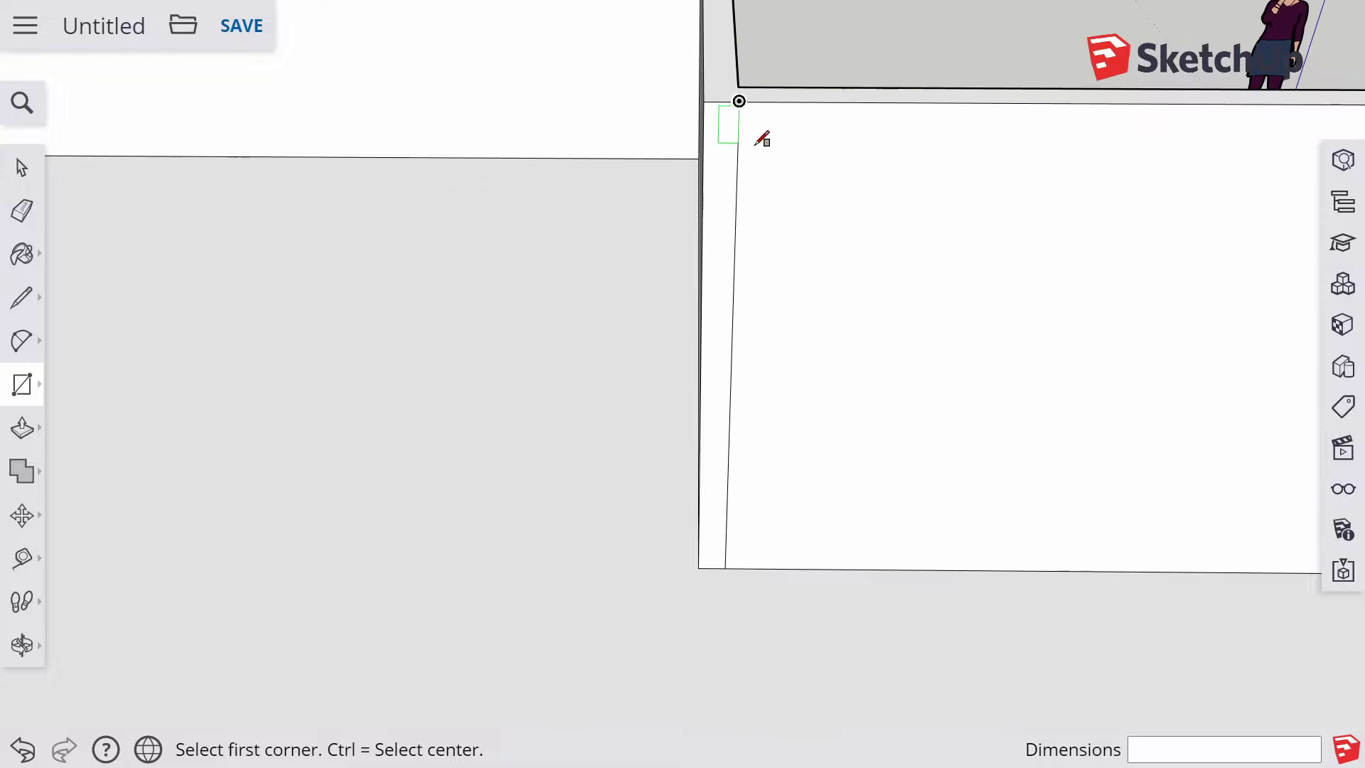
pyautogui.scroll(-2, 761, 139)
pyautogui.scroll(-1, 770, 183)
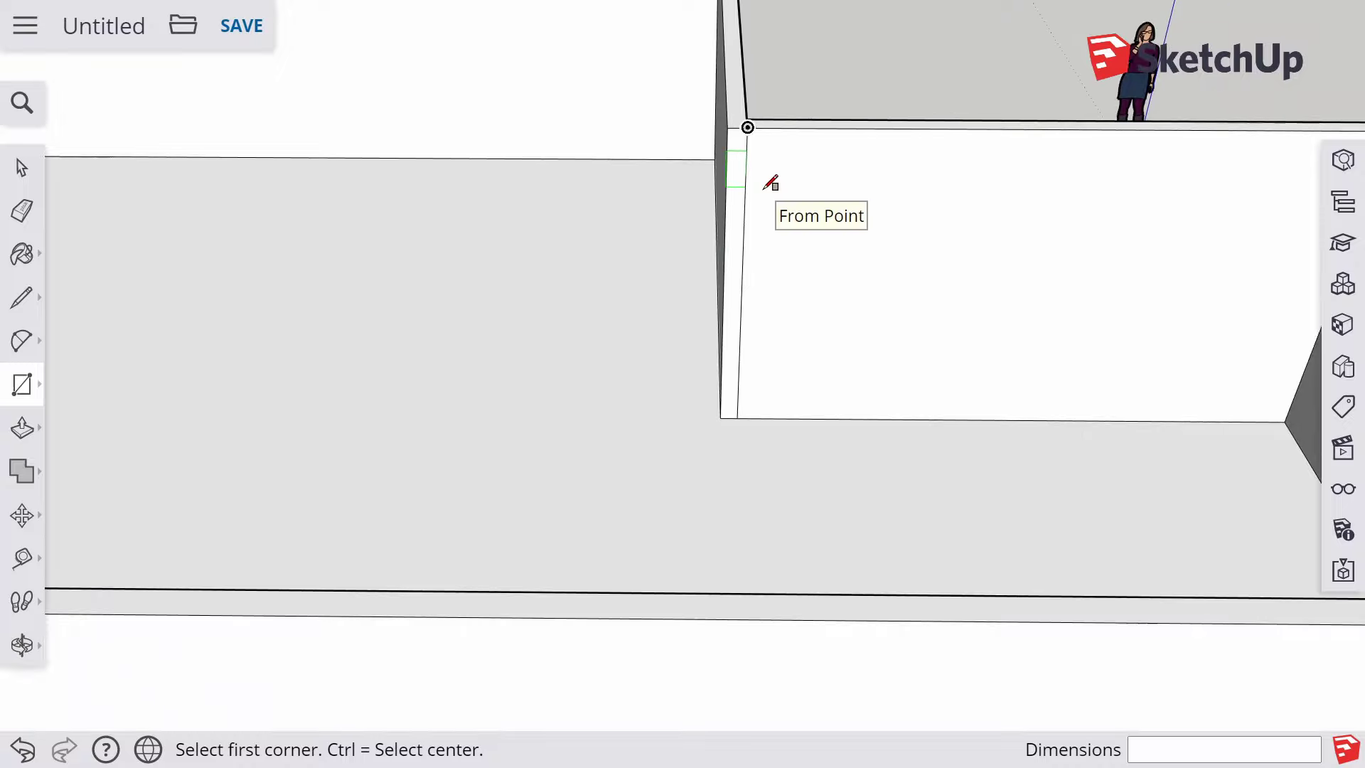
pyautogui.scroll(1, 771, 184)
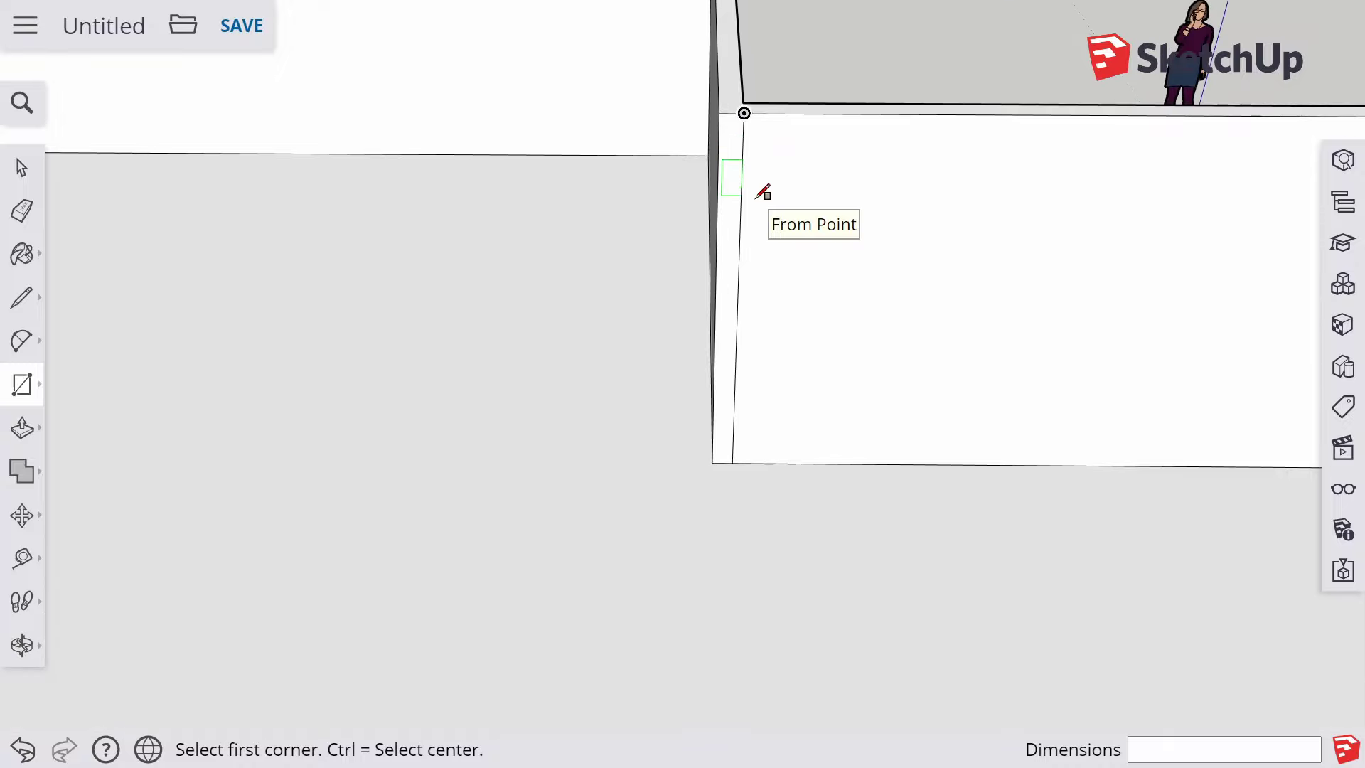
pyautogui.press('ctrl')
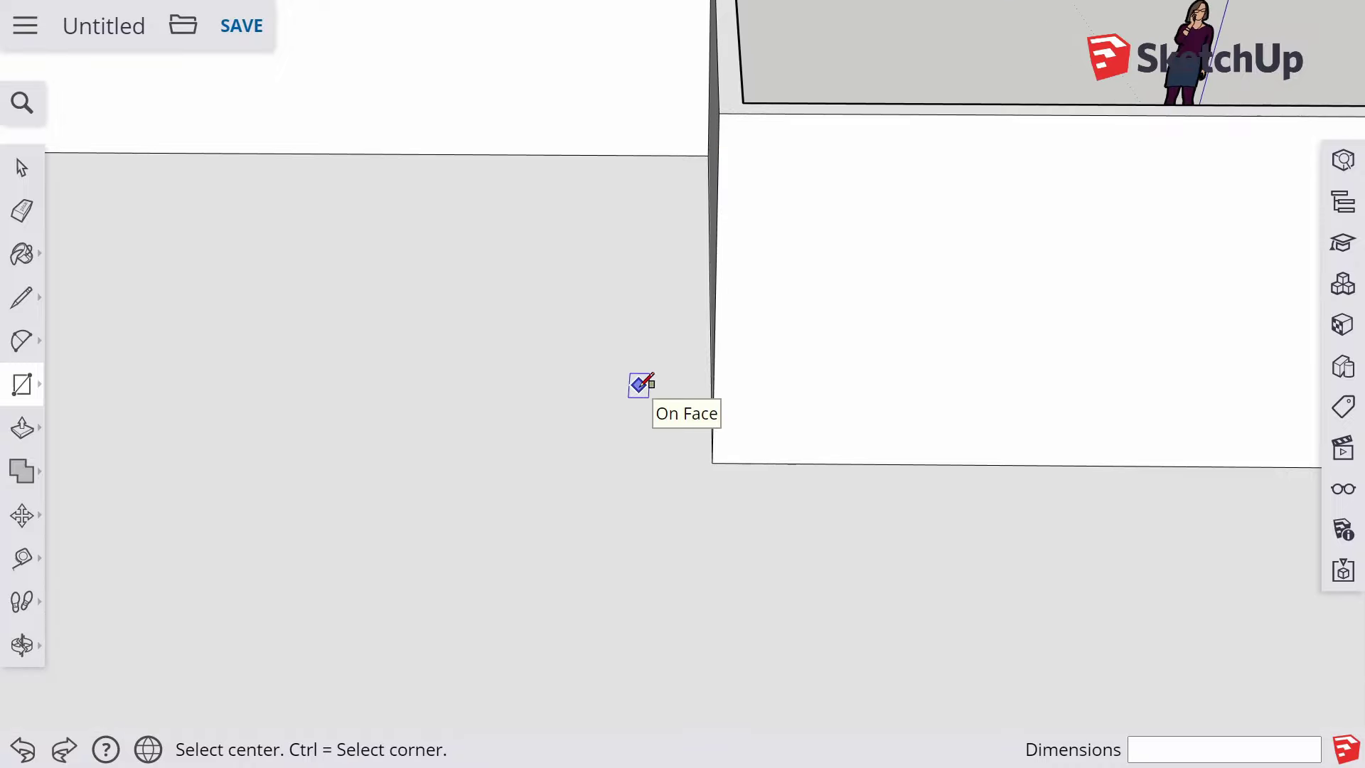
# Place a vertical guide line on the inner wall face, 0.15 m from the inside corner edge of the notch near the origin
pyautogui.press('t')
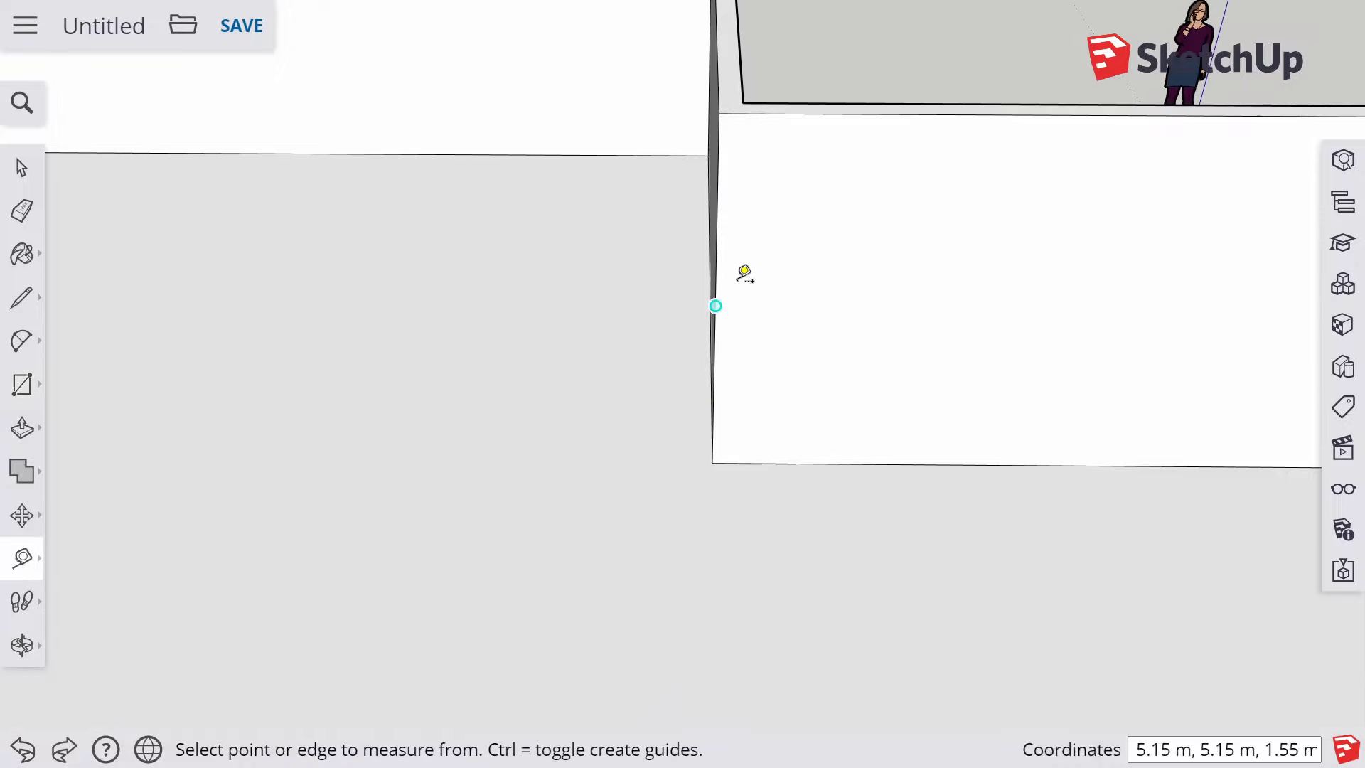
pyautogui.click(717, 209)
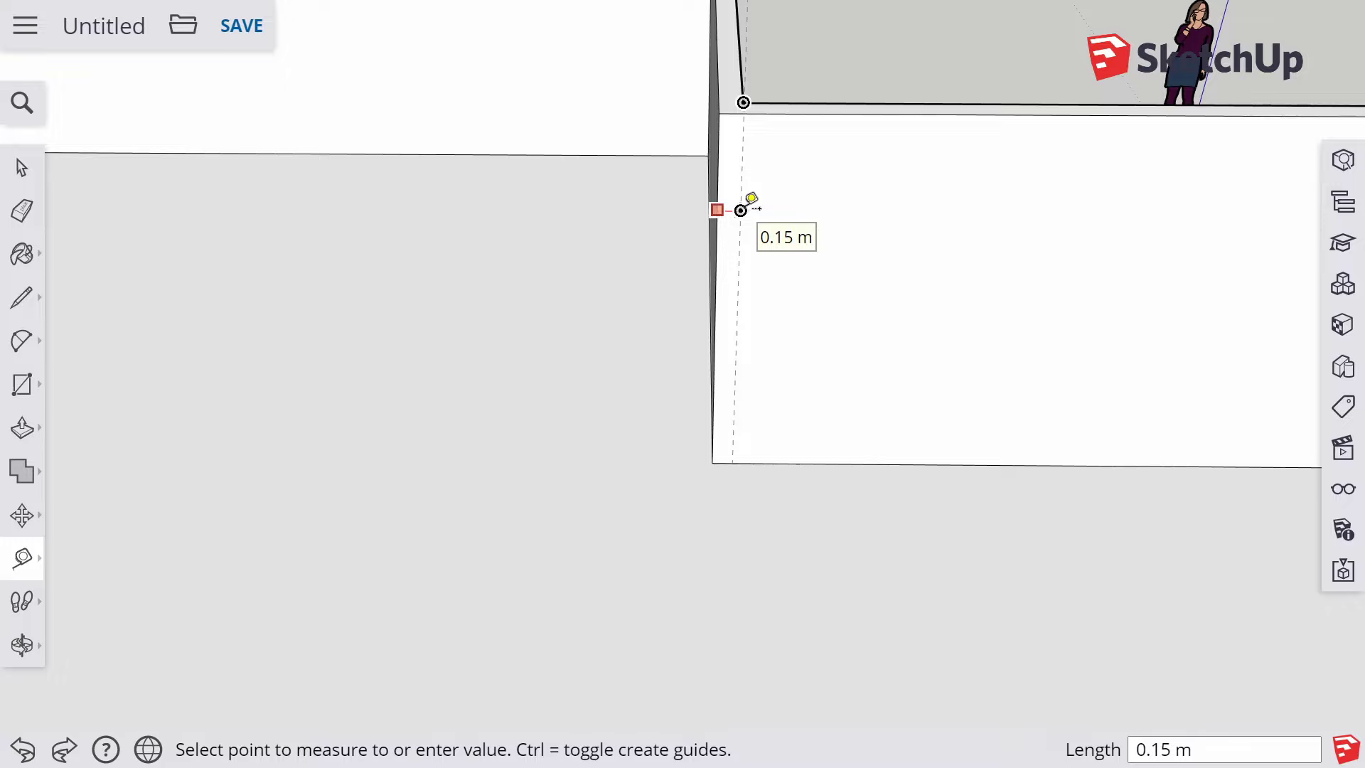
pyautogui.click(740, 210)
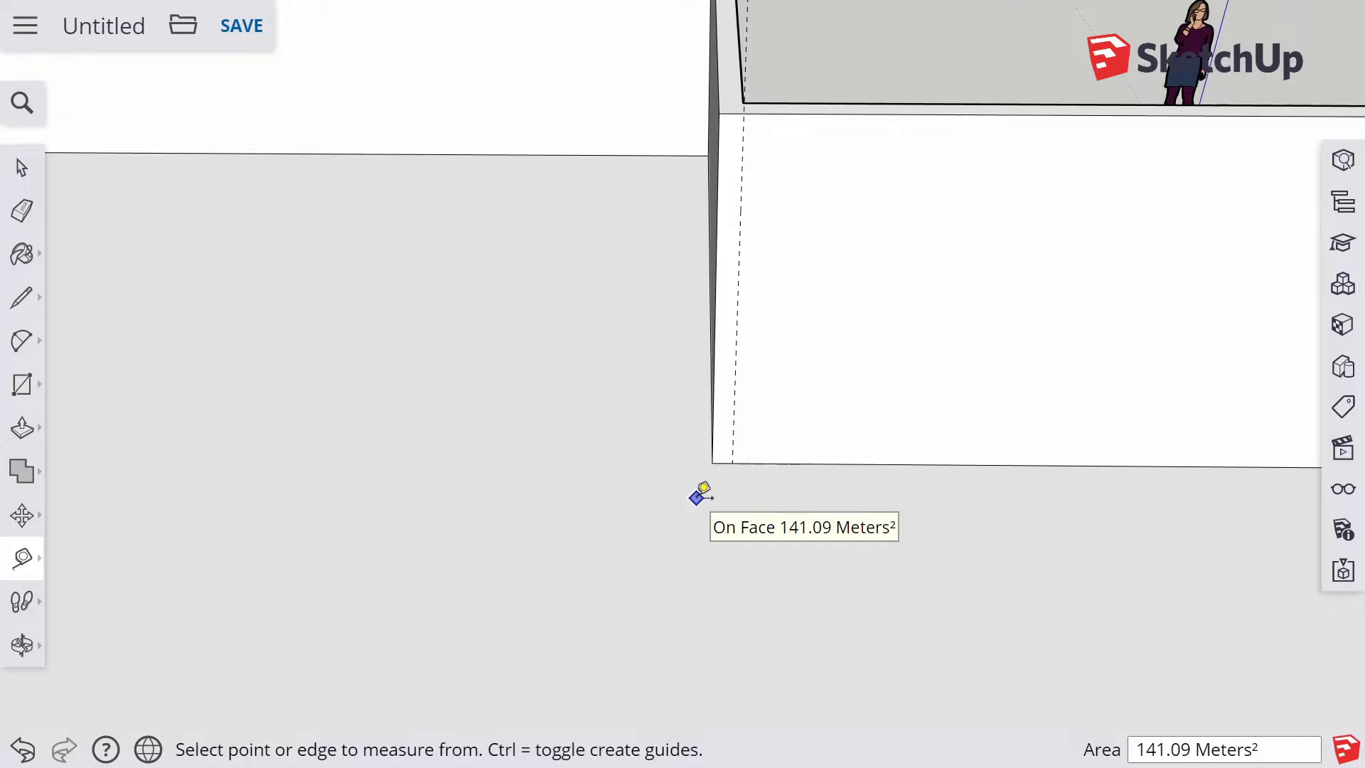
# Draw a full-height 0.15 m wide rectangle on the inner wall face between the notch's inside corner edge and the guide line
pyautogui.press('r')
pyautogui.click(719, 112)
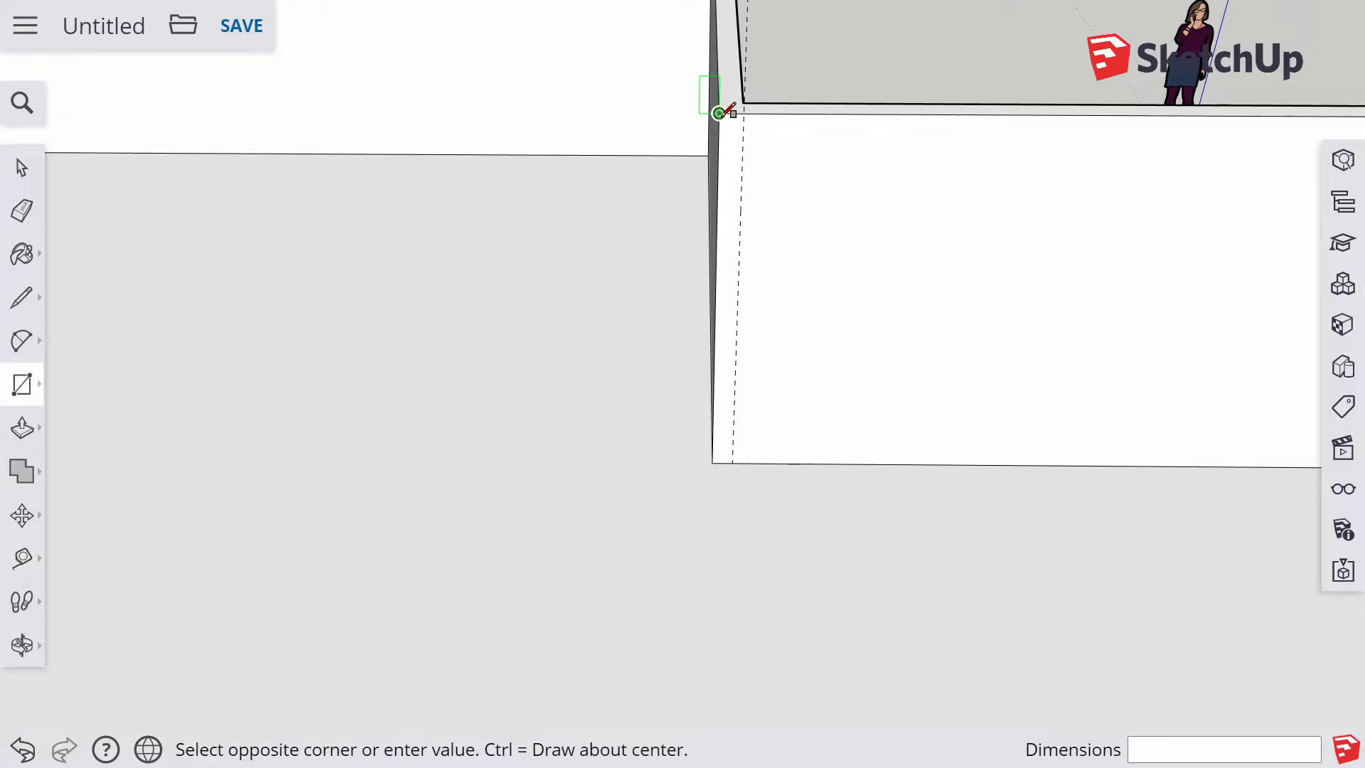
pyautogui.click(733, 460)
pyautogui.scroll(-2, 789, 461)
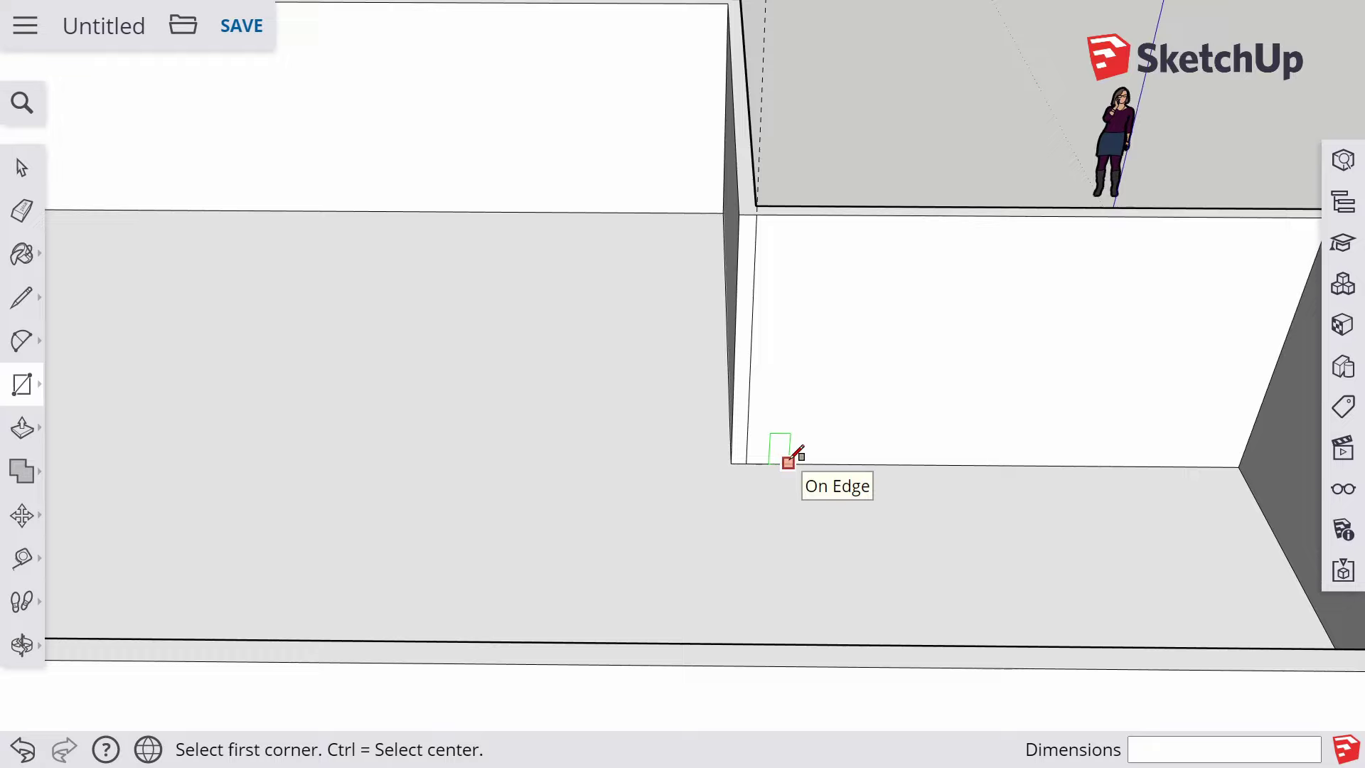
pyautogui.scroll(-4, 787, 458)
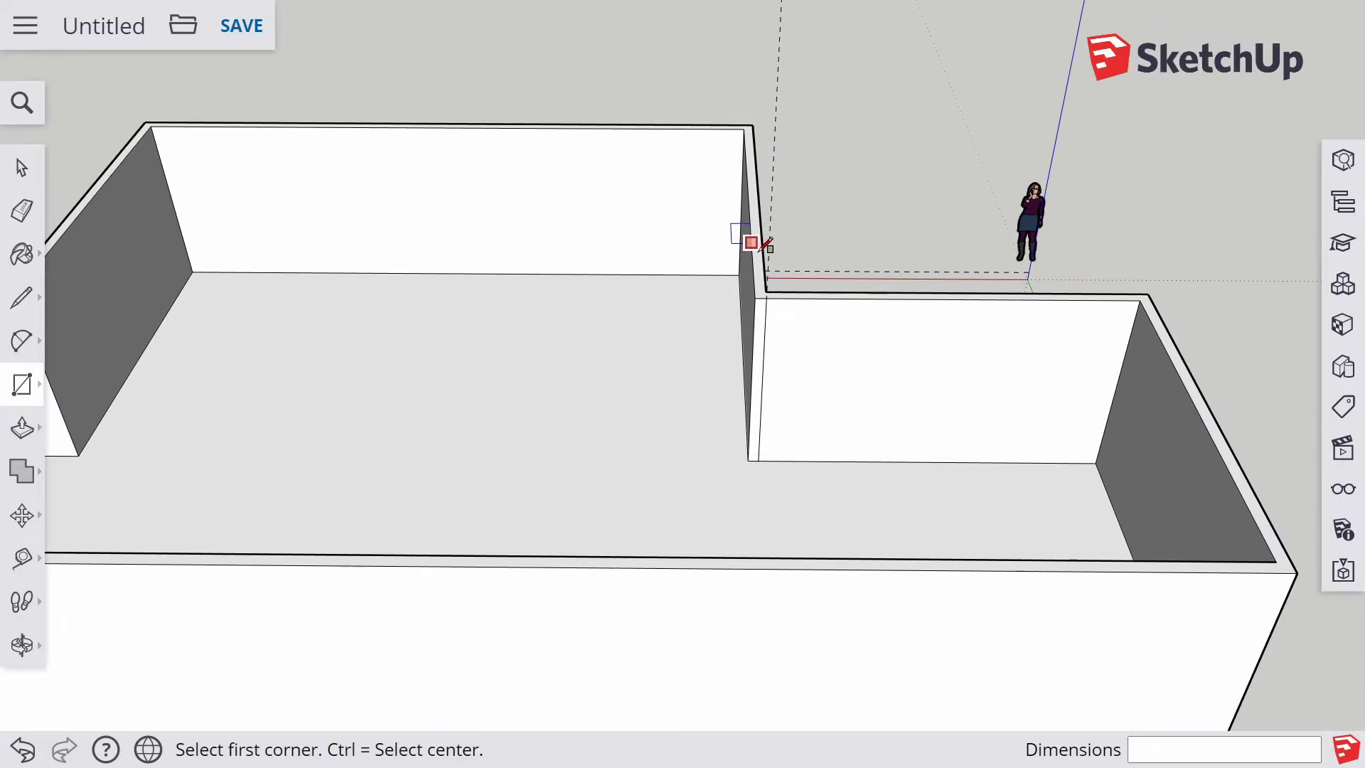
# Pull the narrow wall strip 4.70 m across to the opposite exterior wall, forming an interior partition
pyautogui.press('p')
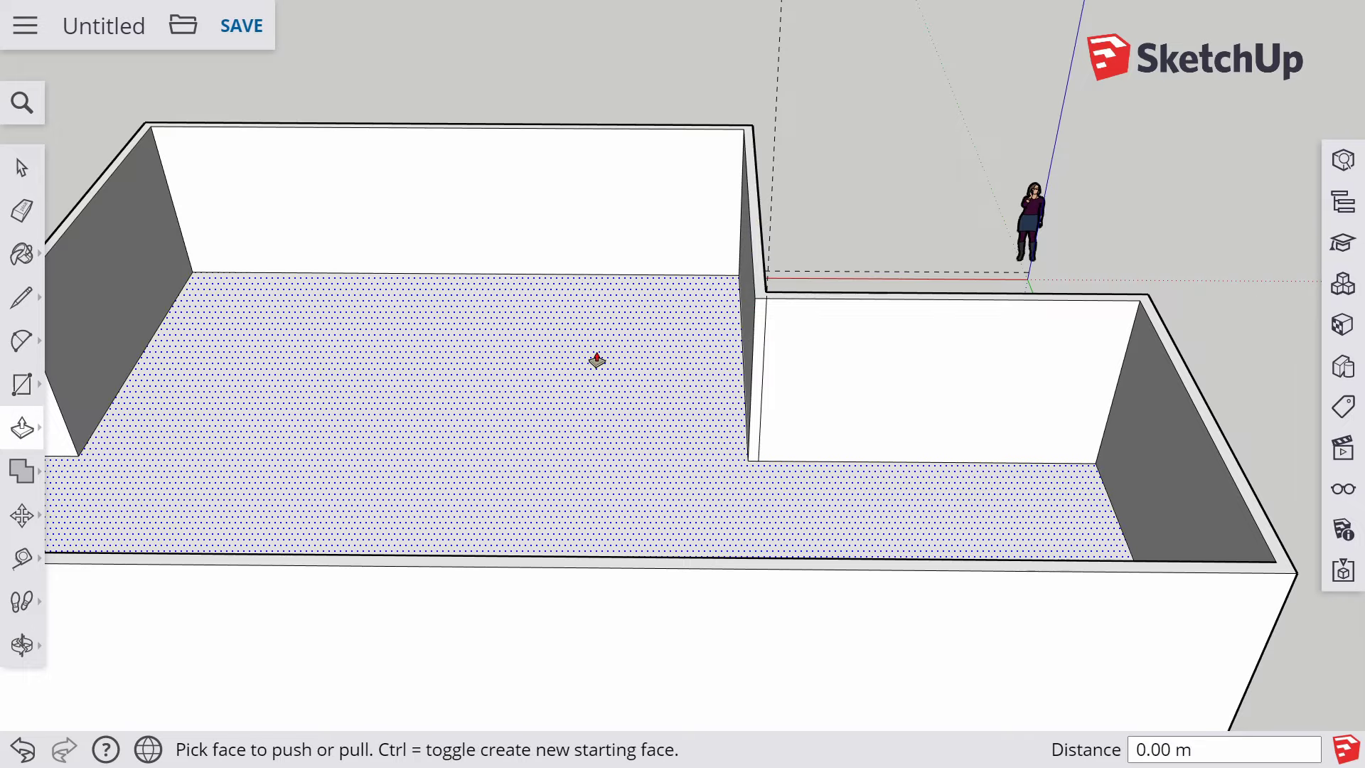
pyautogui.moveTo(597, 359); pyautogui.dragTo(725, 415, button='middle')
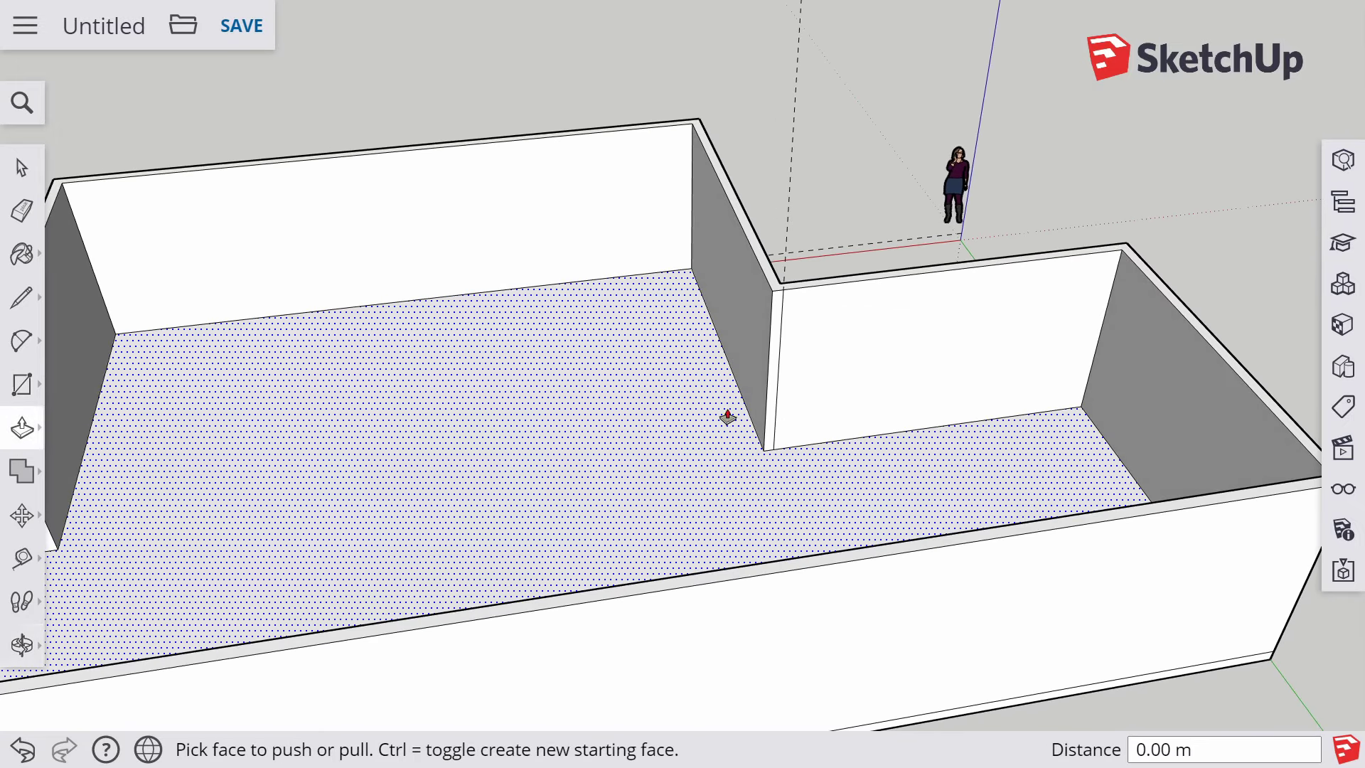
pyautogui.click(776, 329)
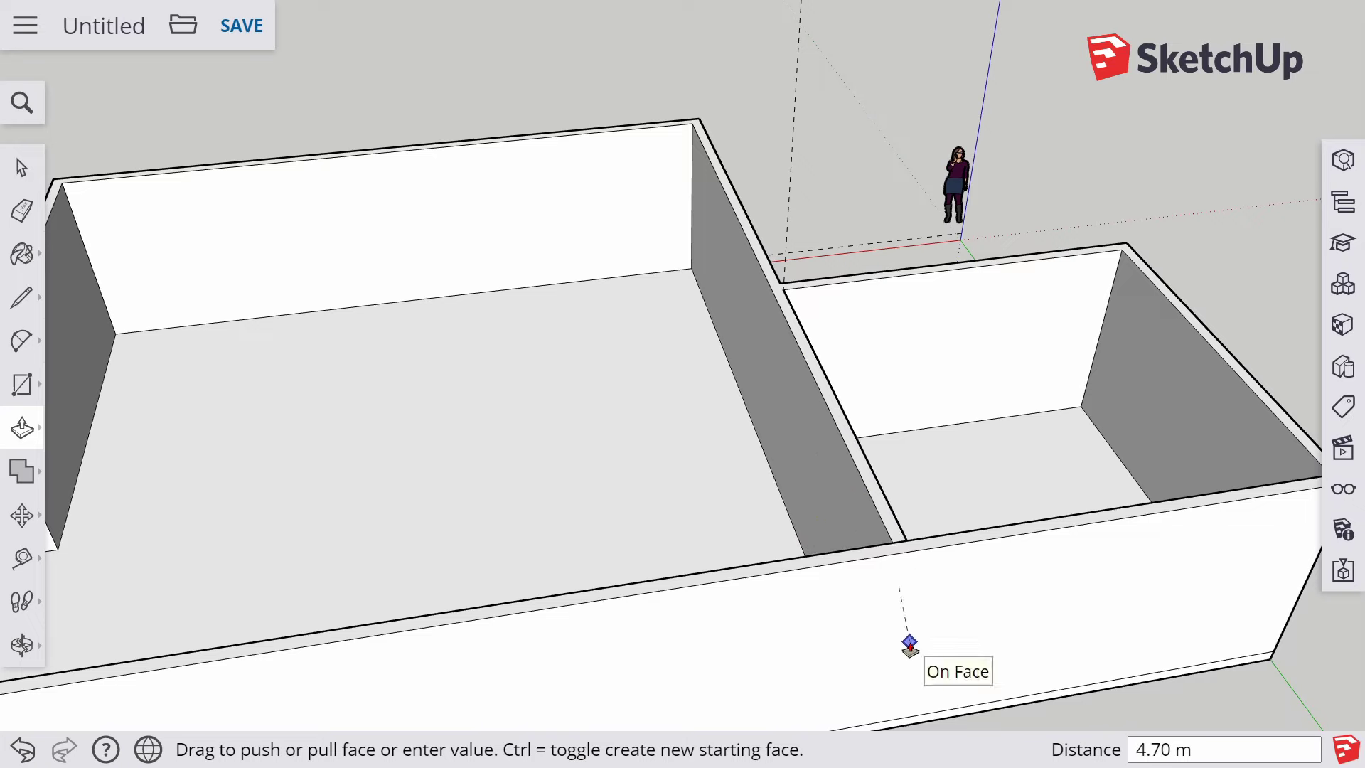
pyautogui.click(909, 643)
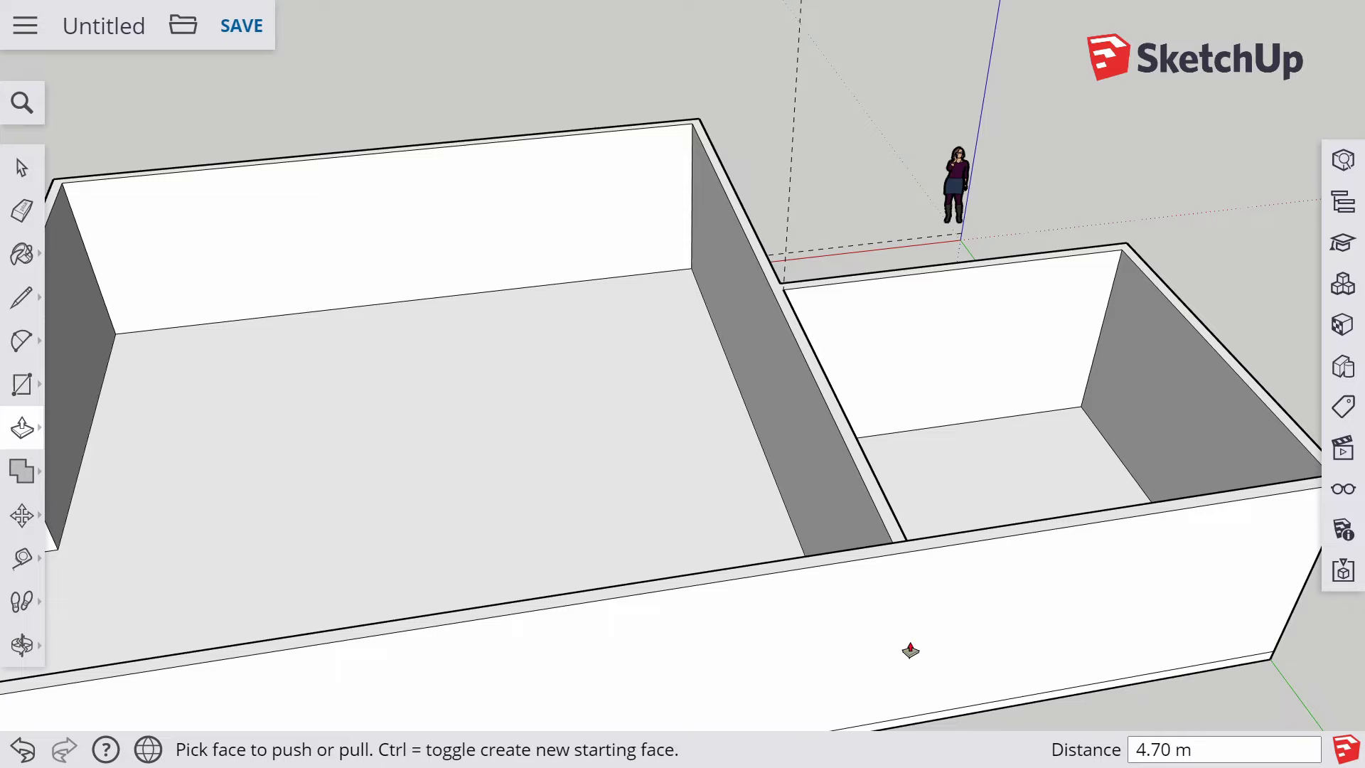
# Place a vertical guide line on the inner wall face, 0.15 m from the inside corner edge of the notch farther from the origin
pyautogui.moveTo(692, 350); pyautogui.dragTo(406, 332, button='middle')
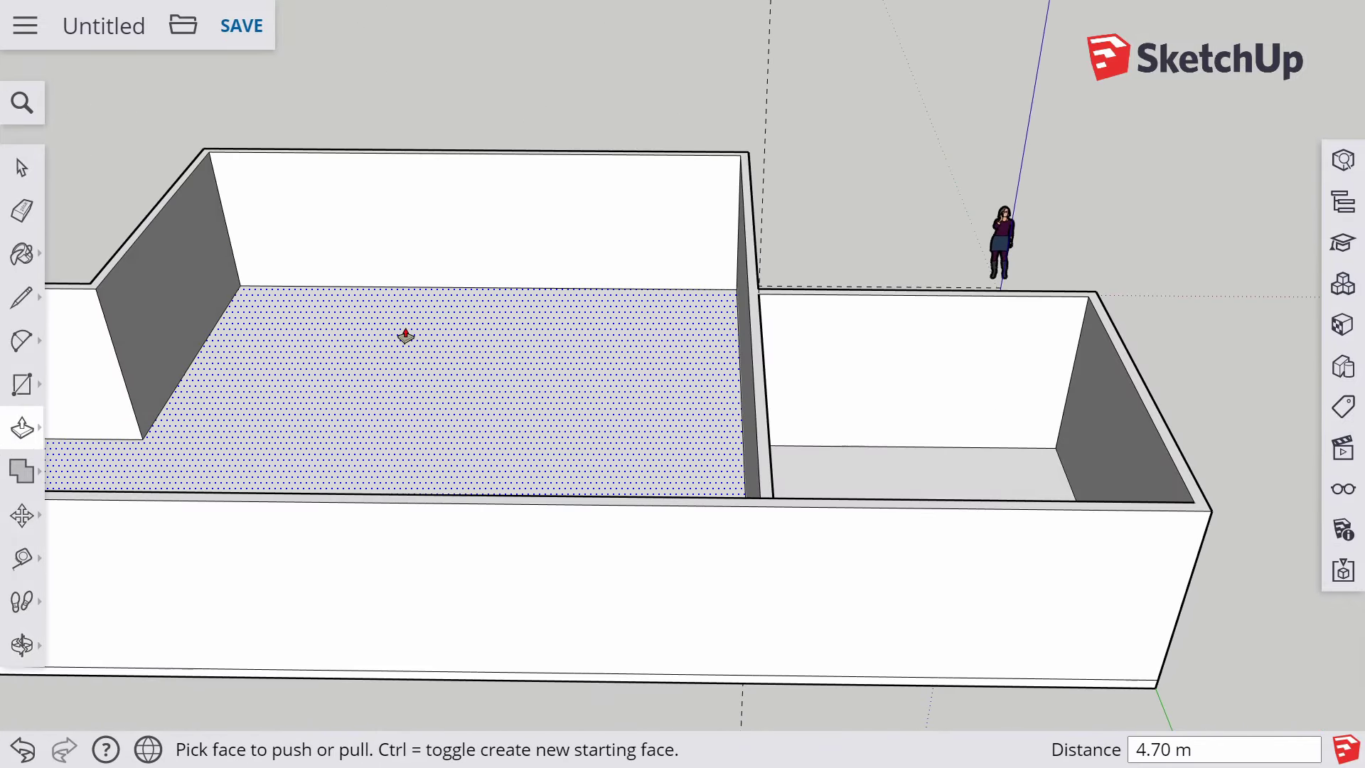
pyautogui.scroll(-2, 405, 332)
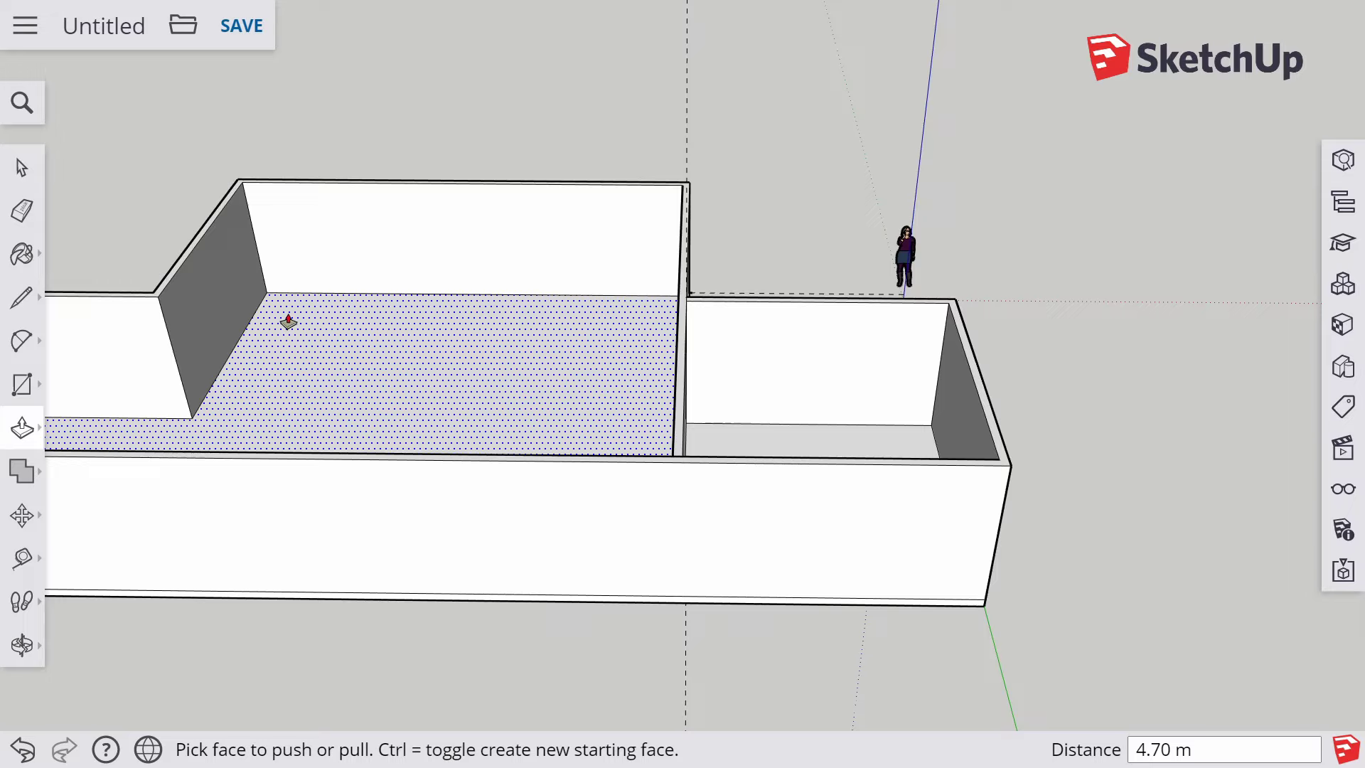
pyautogui.press('o')
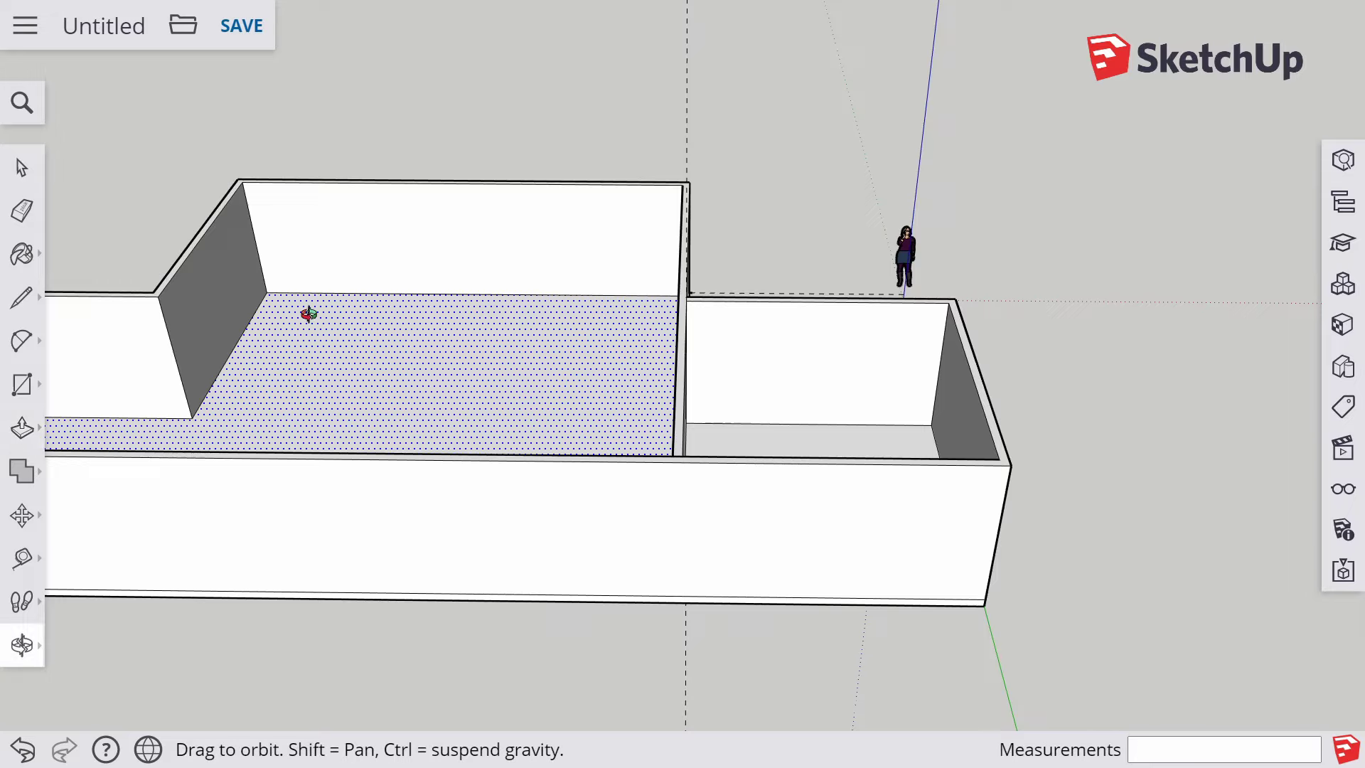
pyautogui.moveTo(216, 388); pyautogui.dragTo(599, 427)
pyautogui.scroll(5, 599, 426)
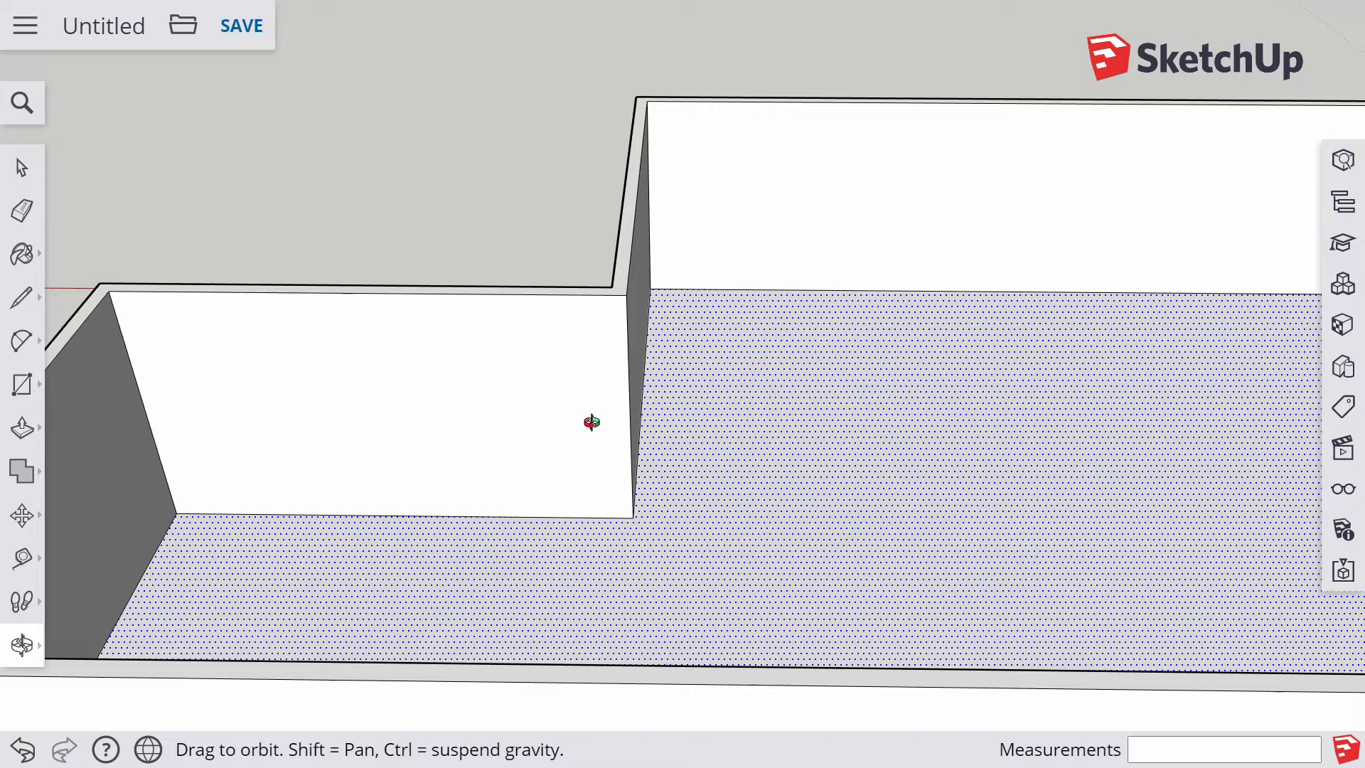
pyautogui.press('t')
pyautogui.click(631, 369)
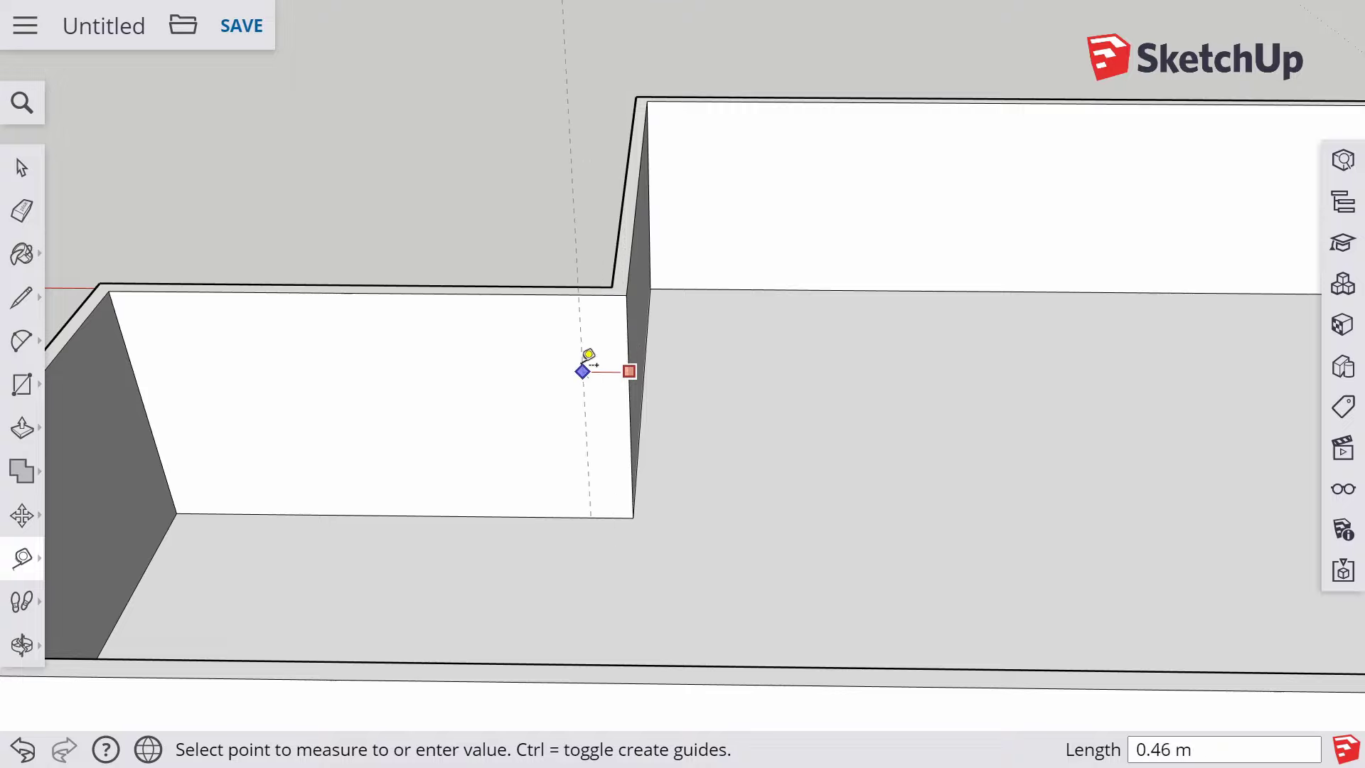
pyautogui.scroll(1, 601, 341)
pyautogui.scroll(2, 602, 340)
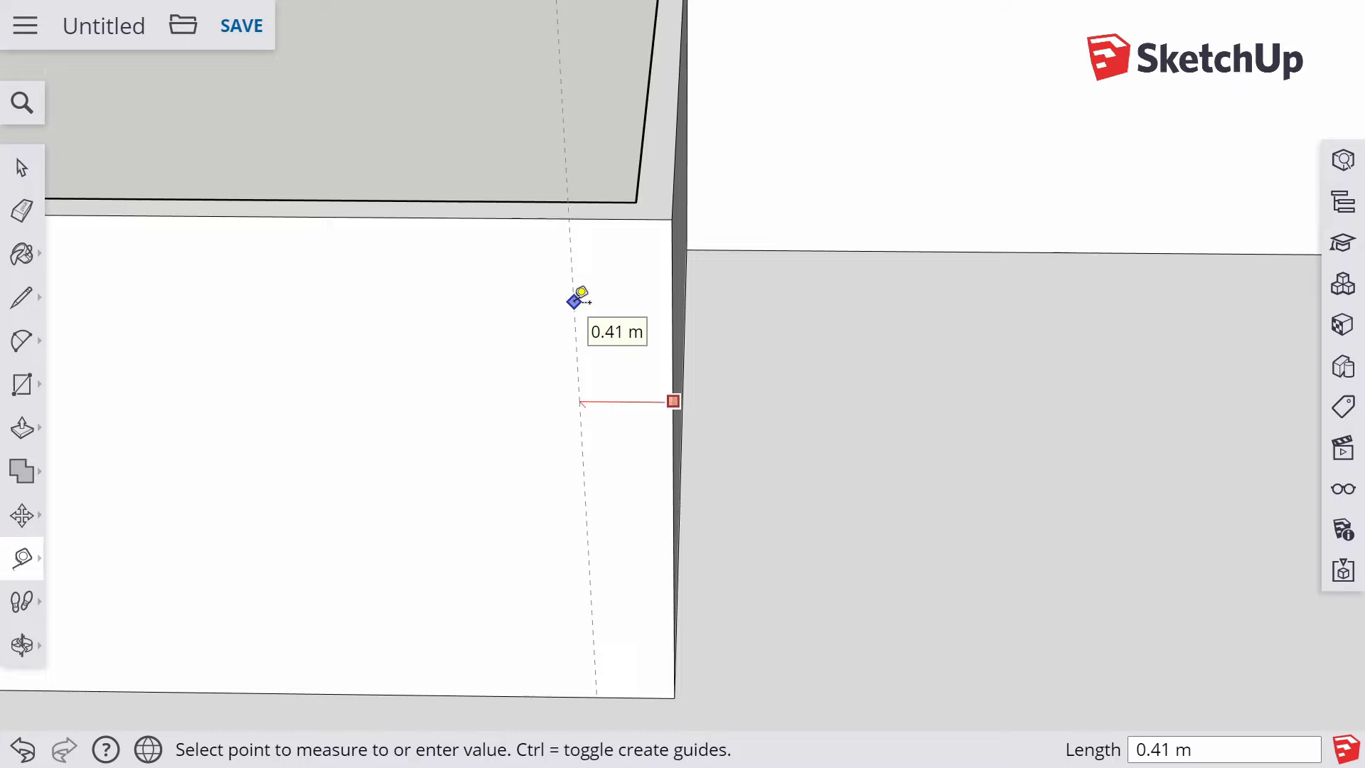
pyautogui.write('.15')
pyautogui.press('Return')
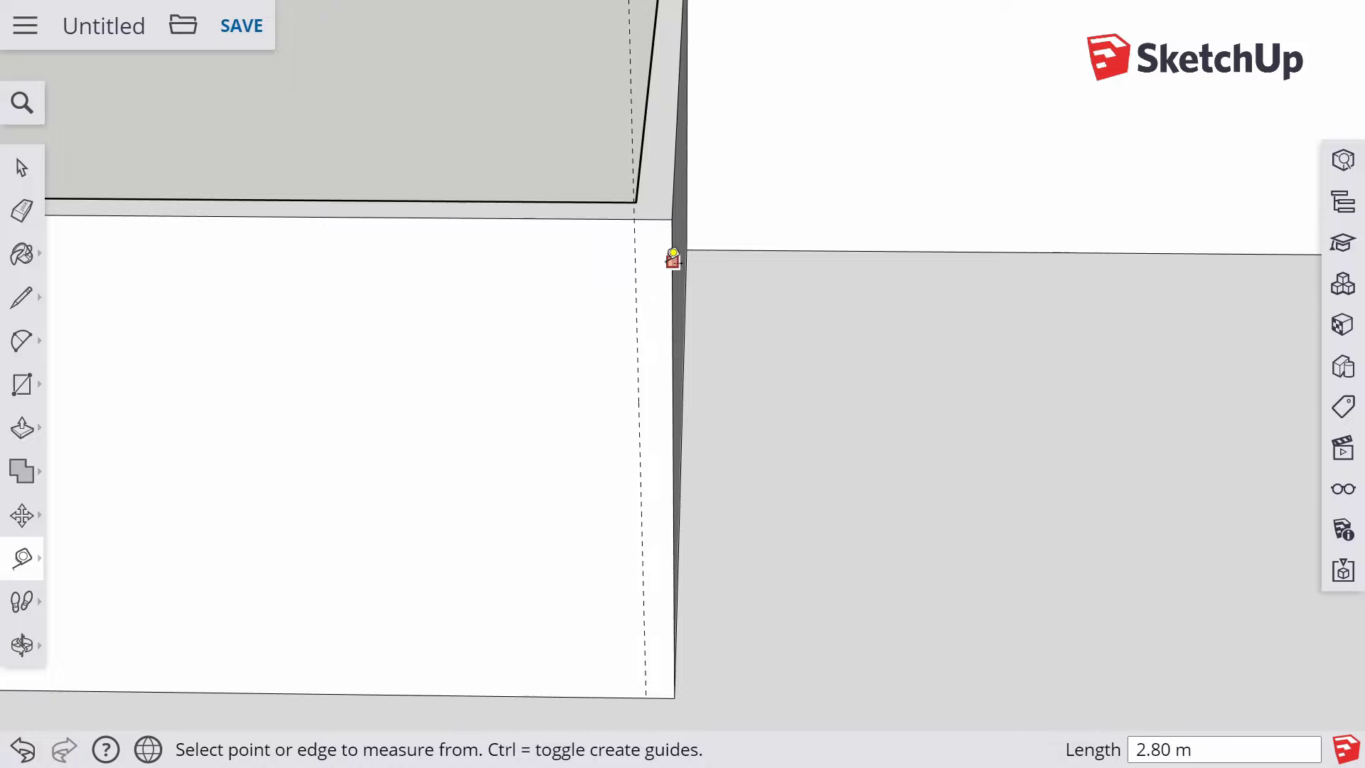
# Draw a full-height rectangle on the inner wall face between the guide line and the far notch's inside corner edge
pyautogui.scroll(-1, 672, 260)
pyautogui.press('r')
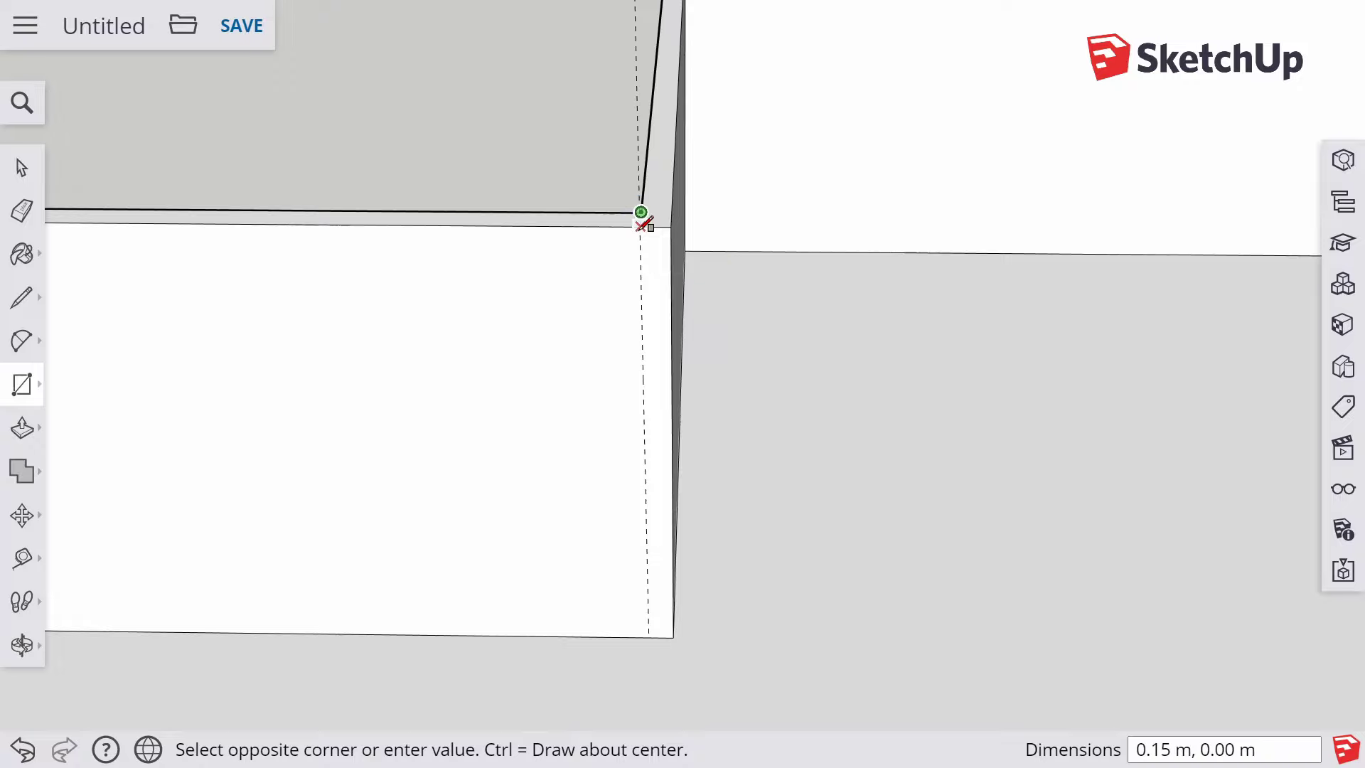
pyautogui.press('Escape')
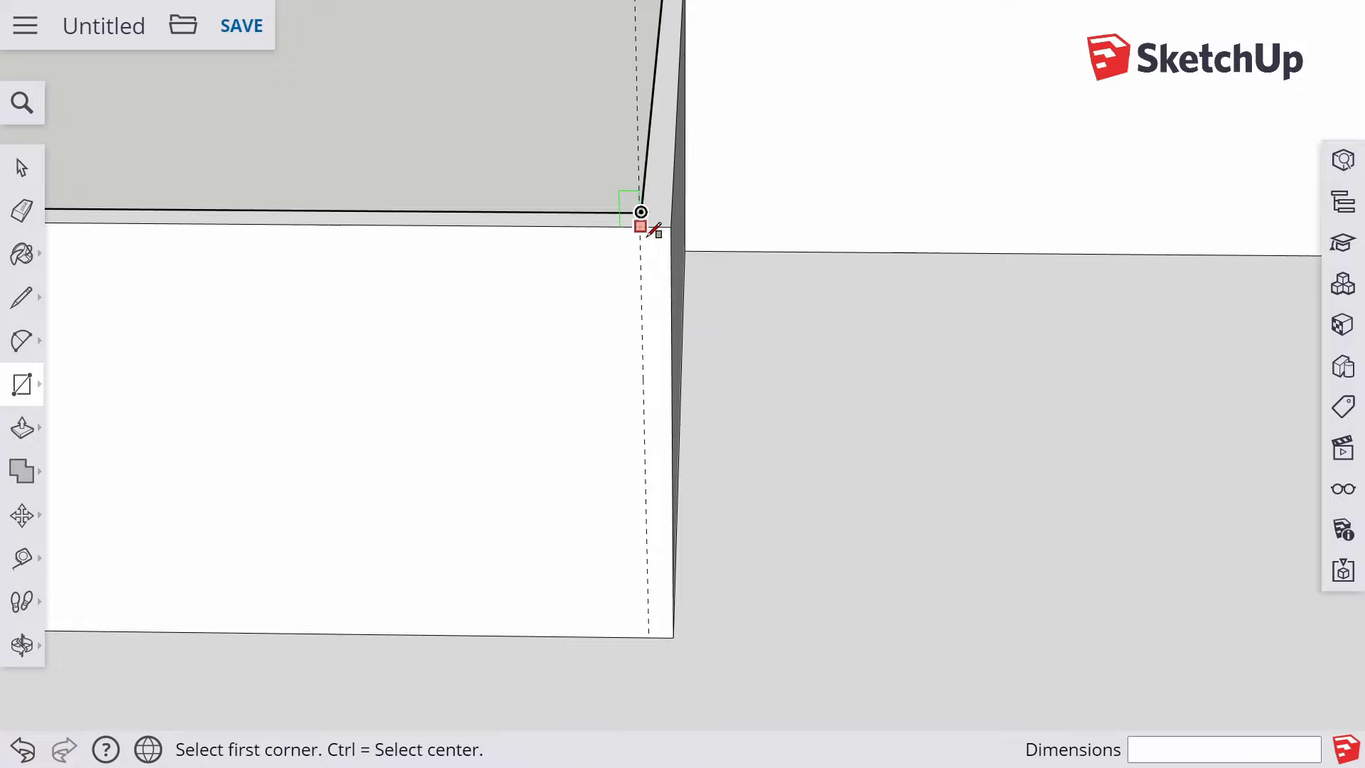
pyautogui.click(639, 226)
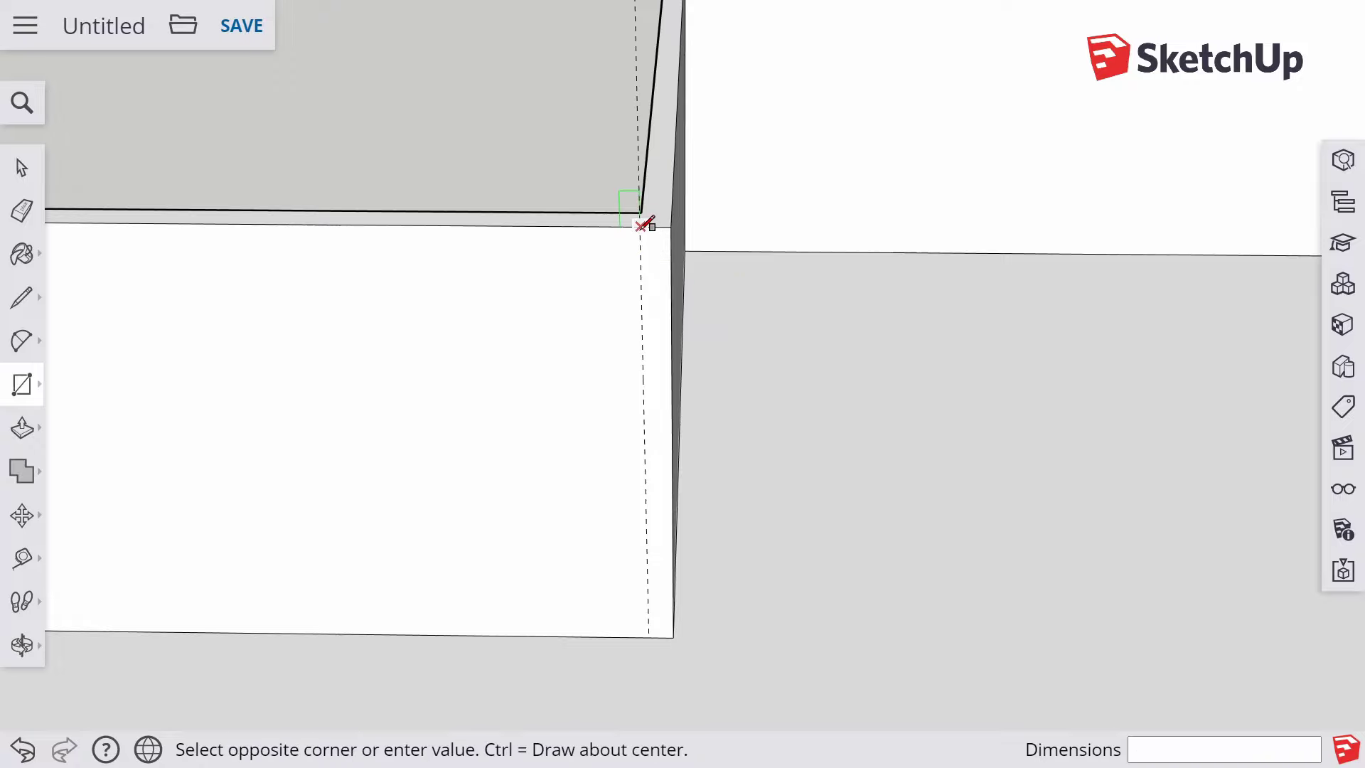
pyautogui.click(673, 637)
# Pull the narrow strip at the far notch 4.70 m across to the opposite exterior wall, forming a second interior partition
pyautogui.scroll(-5, 718, 540)
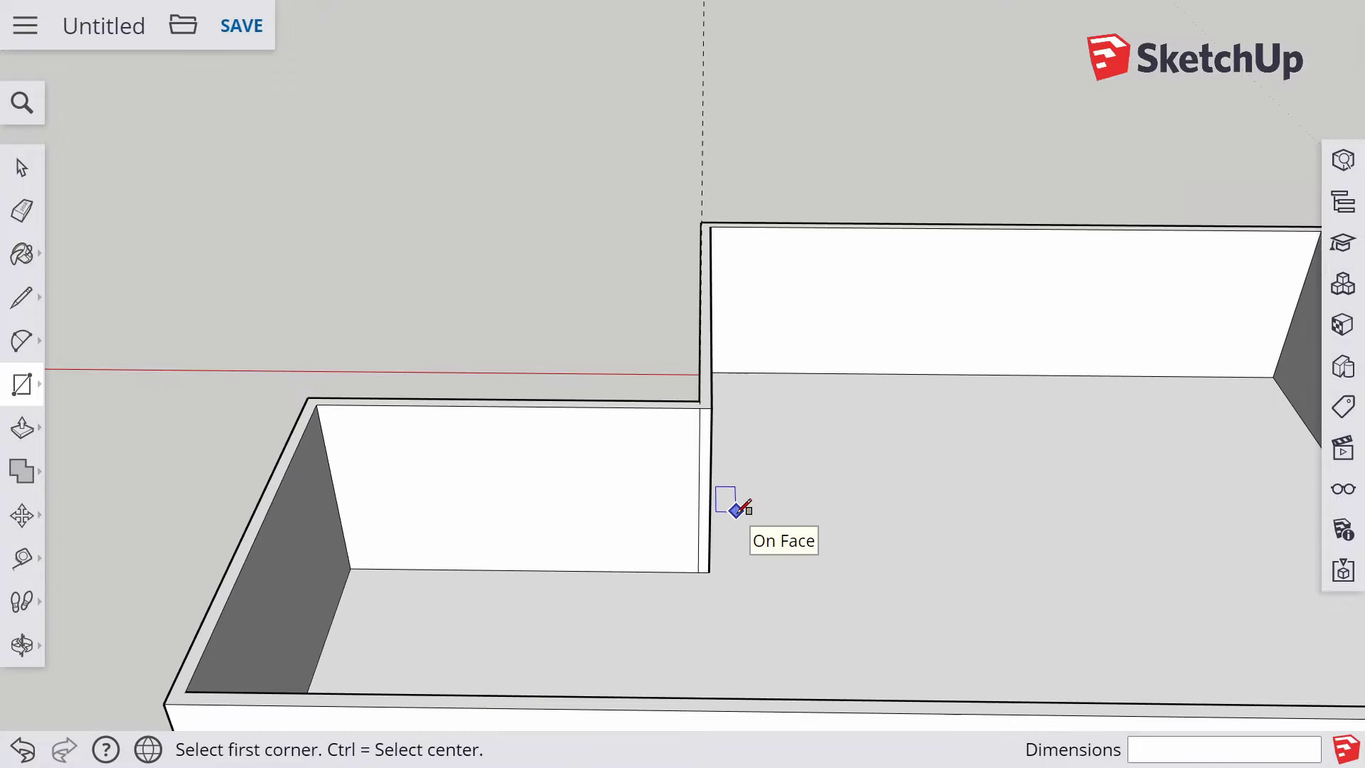
pyautogui.scroll(-3, 736, 509)
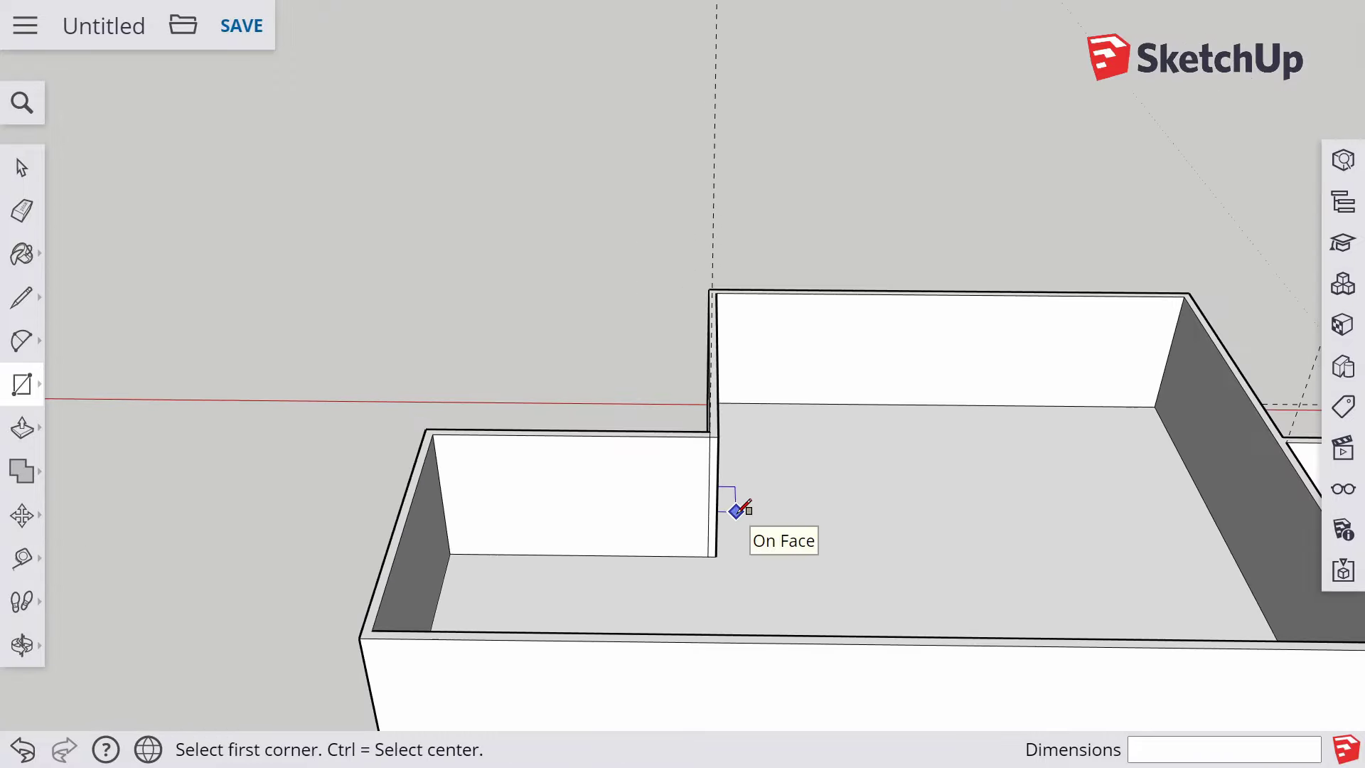
pyautogui.press('p')
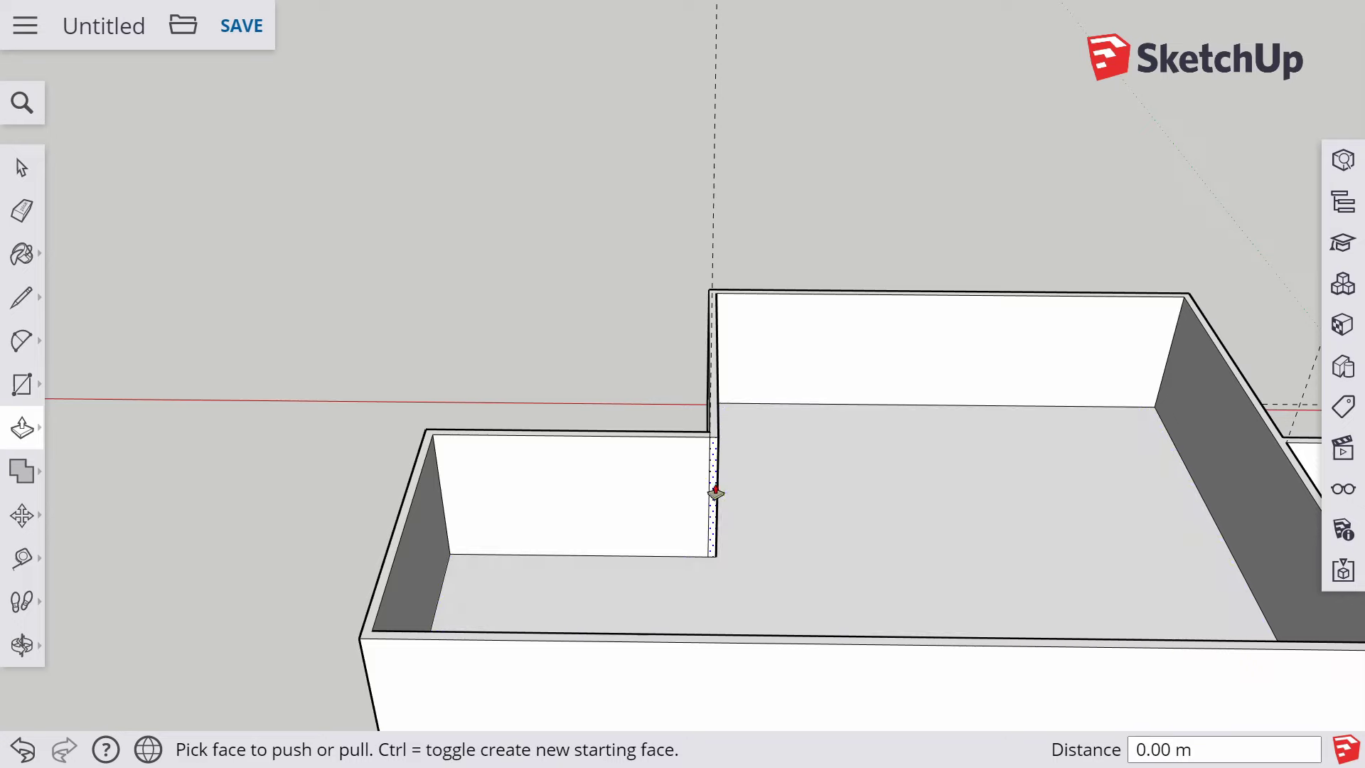
pyautogui.moveTo(715, 492); pyautogui.dragTo(706, 685)
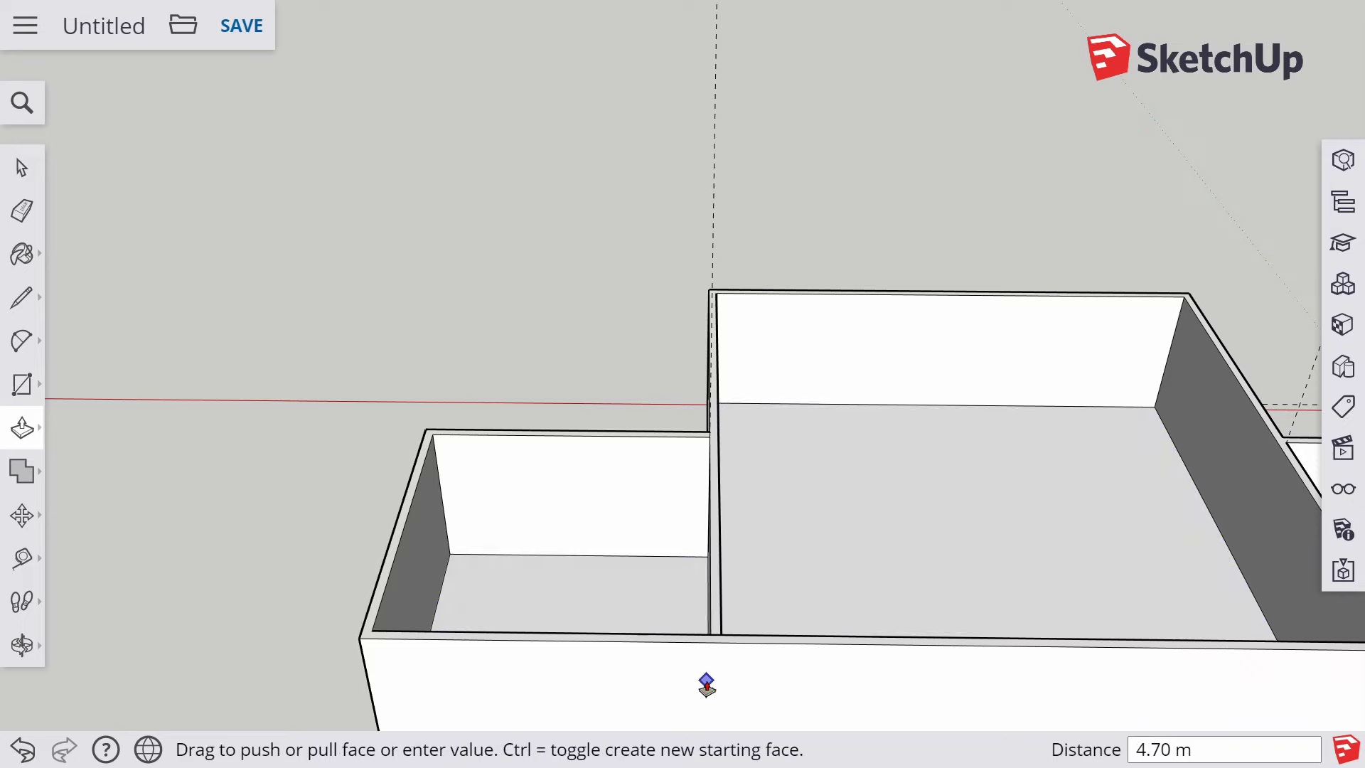
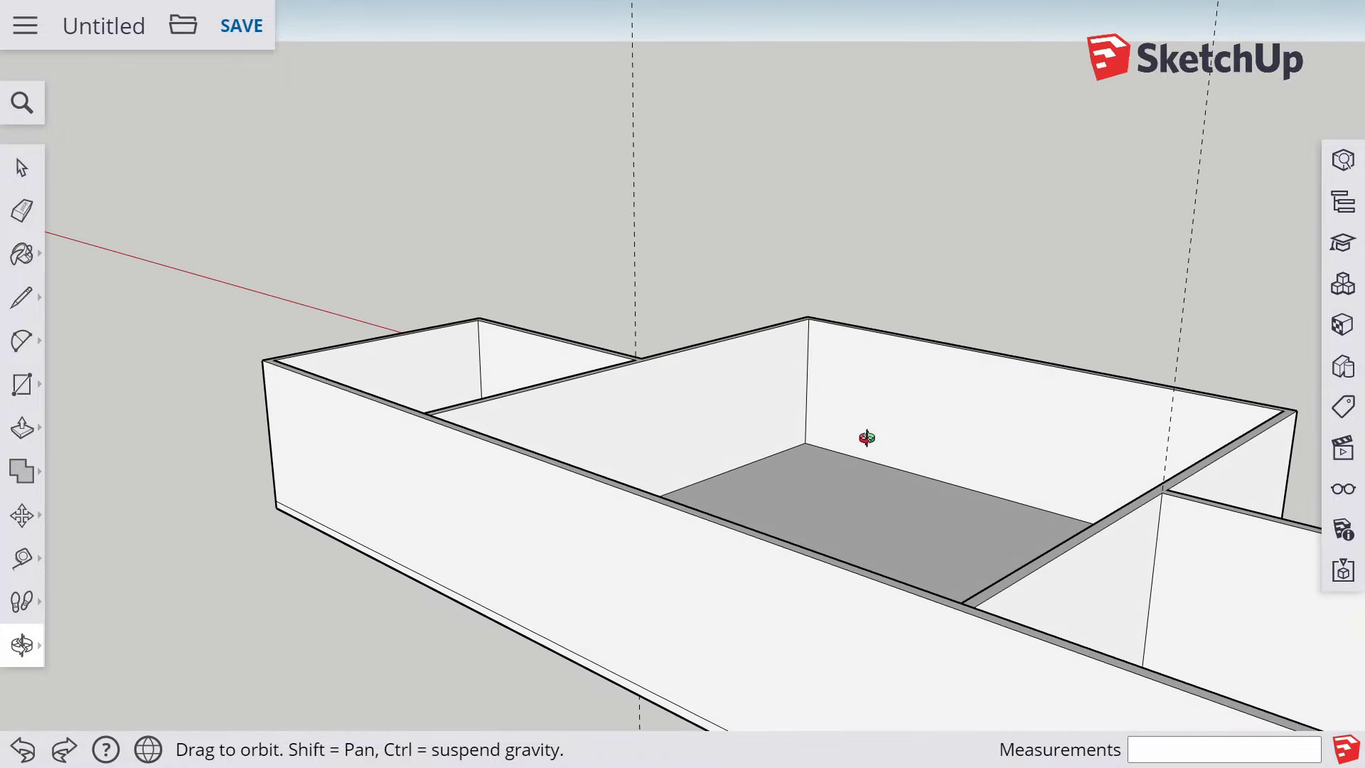
# Place two vertical guide lines 0.15 m apart on the central room's end wall, aligned with both faces of the adjoining wing's exterior wall
pyautogui.moveTo(1094, 455); pyautogui.dragTo(692, 455)
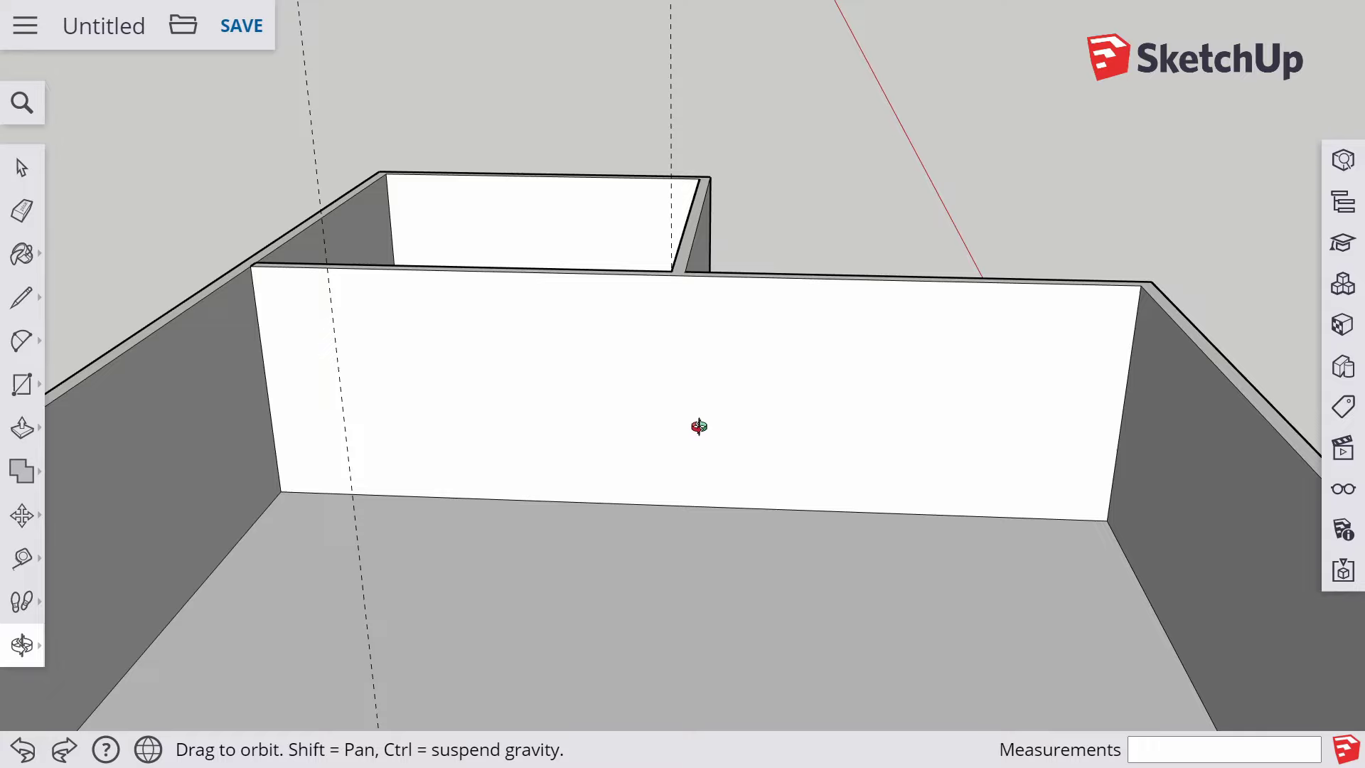
pyautogui.press('t')
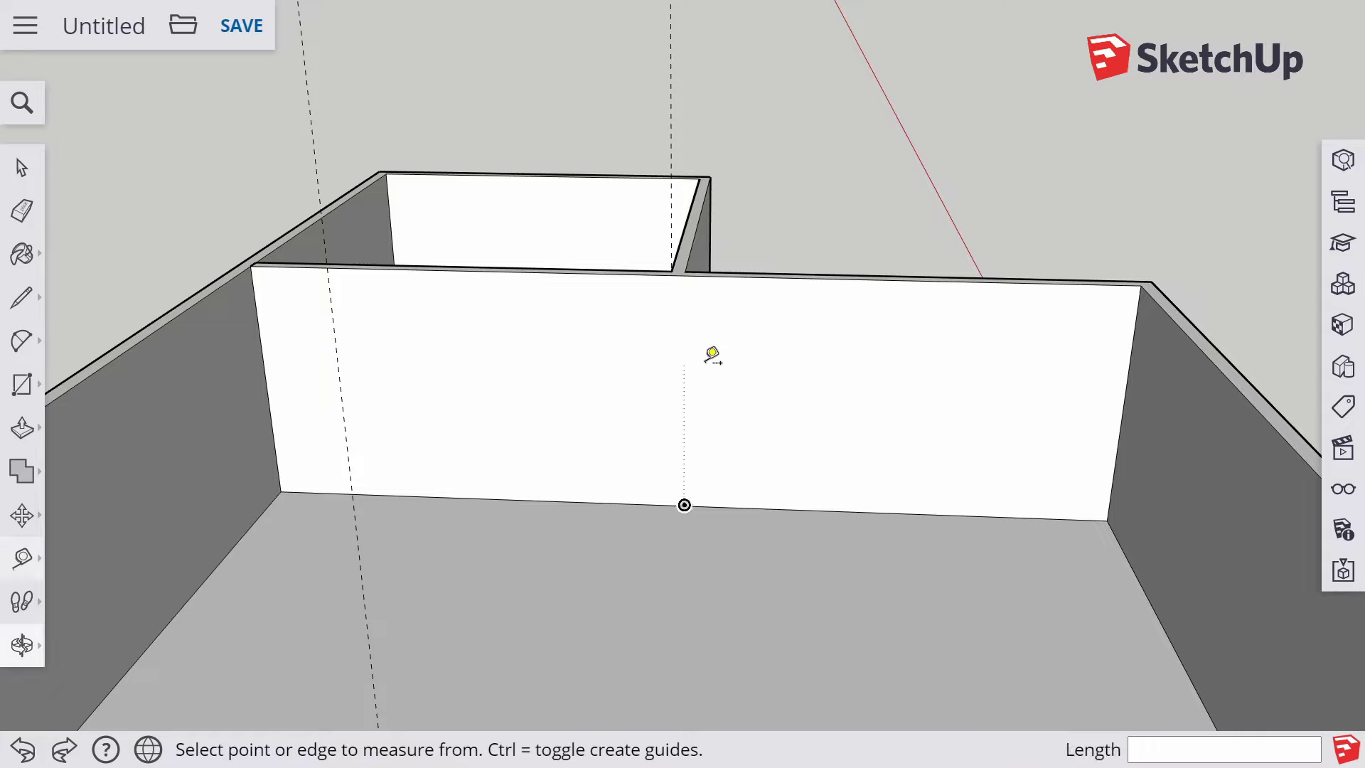
pyautogui.click(1131, 362)
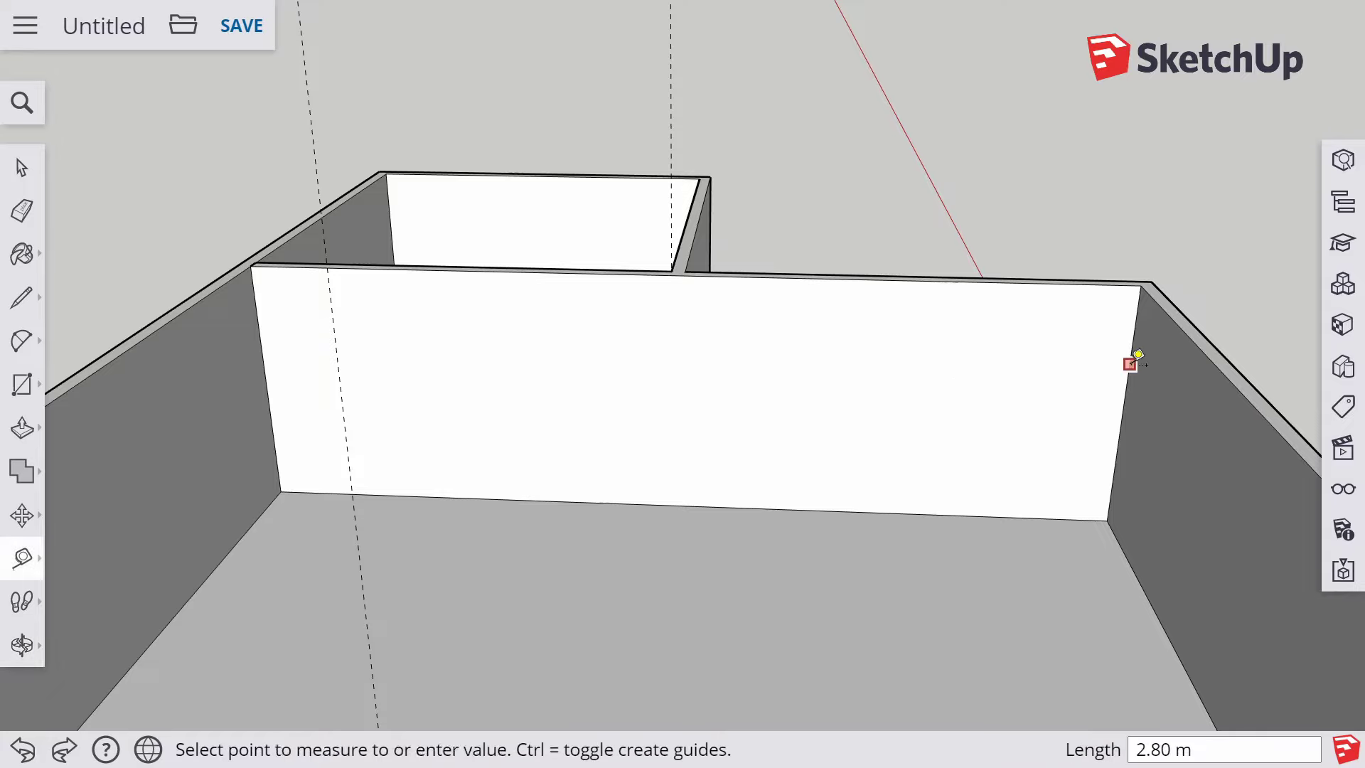
pyautogui.click(696, 317)
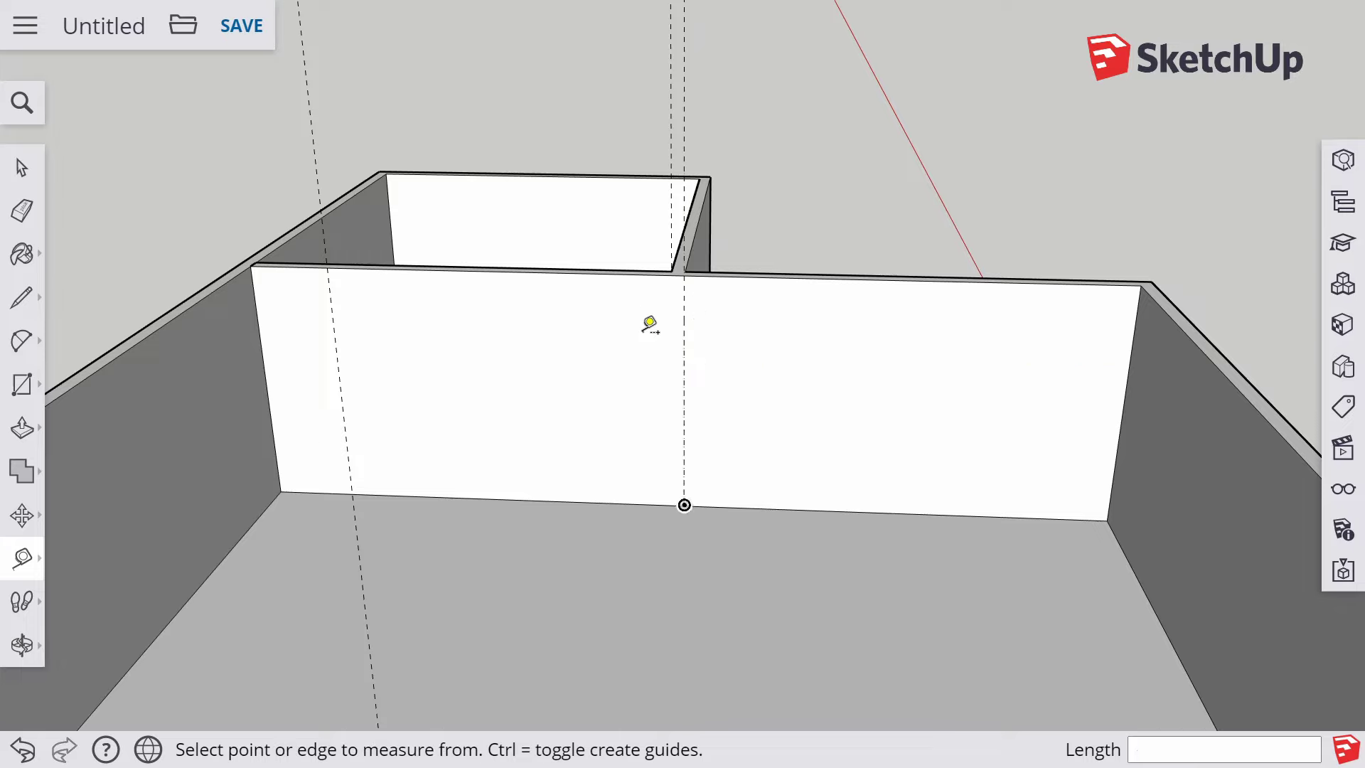
pyautogui.scroll(3, 647, 323)
pyautogui.click(706, 296)
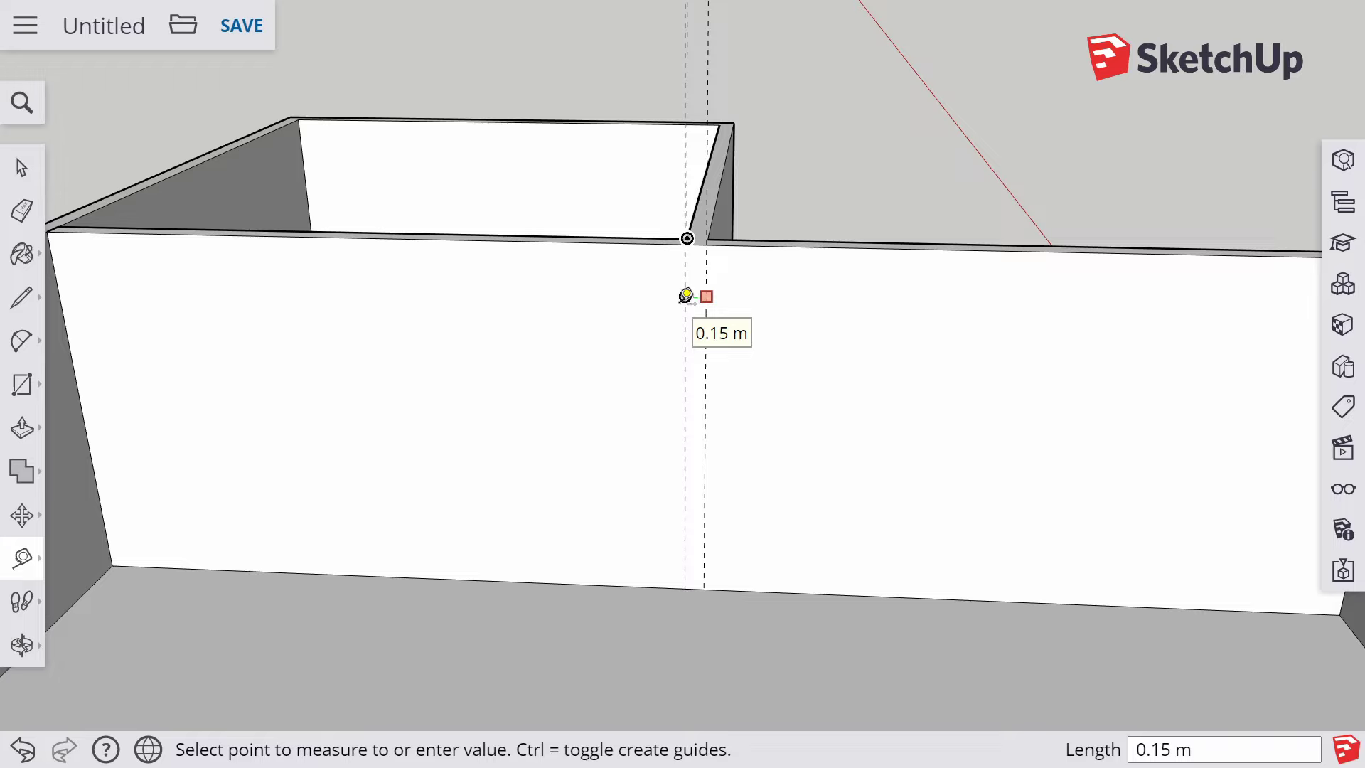
pyautogui.click(686, 295)
# Draw a full-height rectangle on the central room's end wall between the two guide lines
pyautogui.press('r')
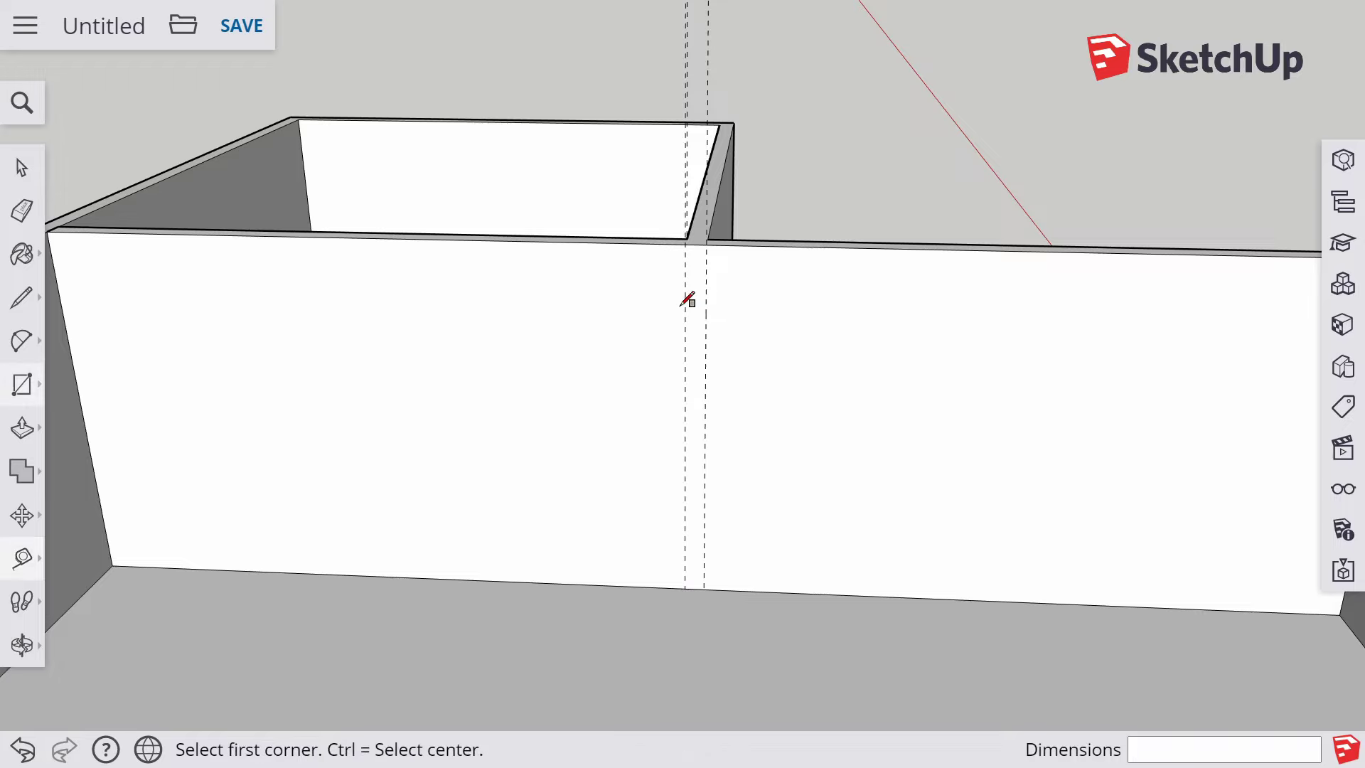
pyautogui.click(705, 588)
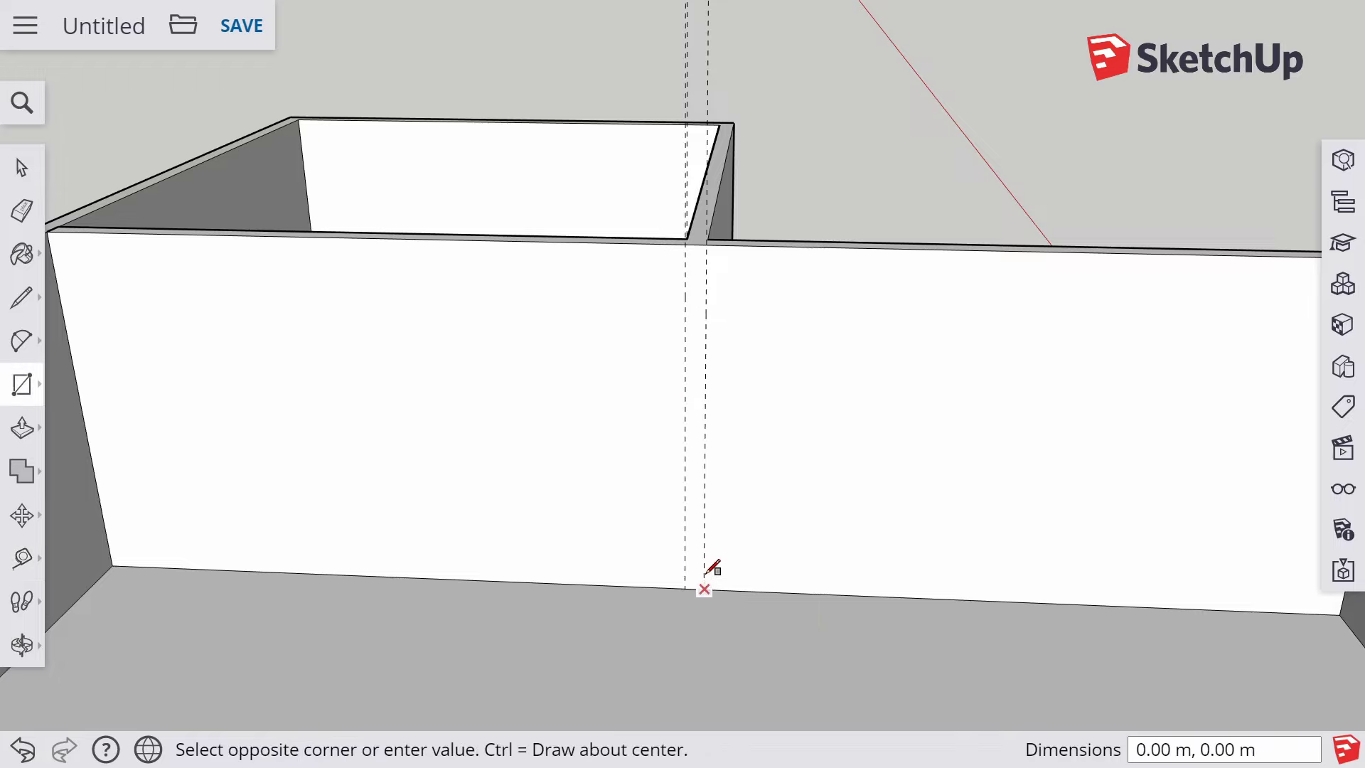
pyautogui.click(687, 239)
# Pull the narrow strip 9.70 m to the opposite end wall, forming a lengthwise partition through the central room
pyautogui.scroll(-8, 777, 310)
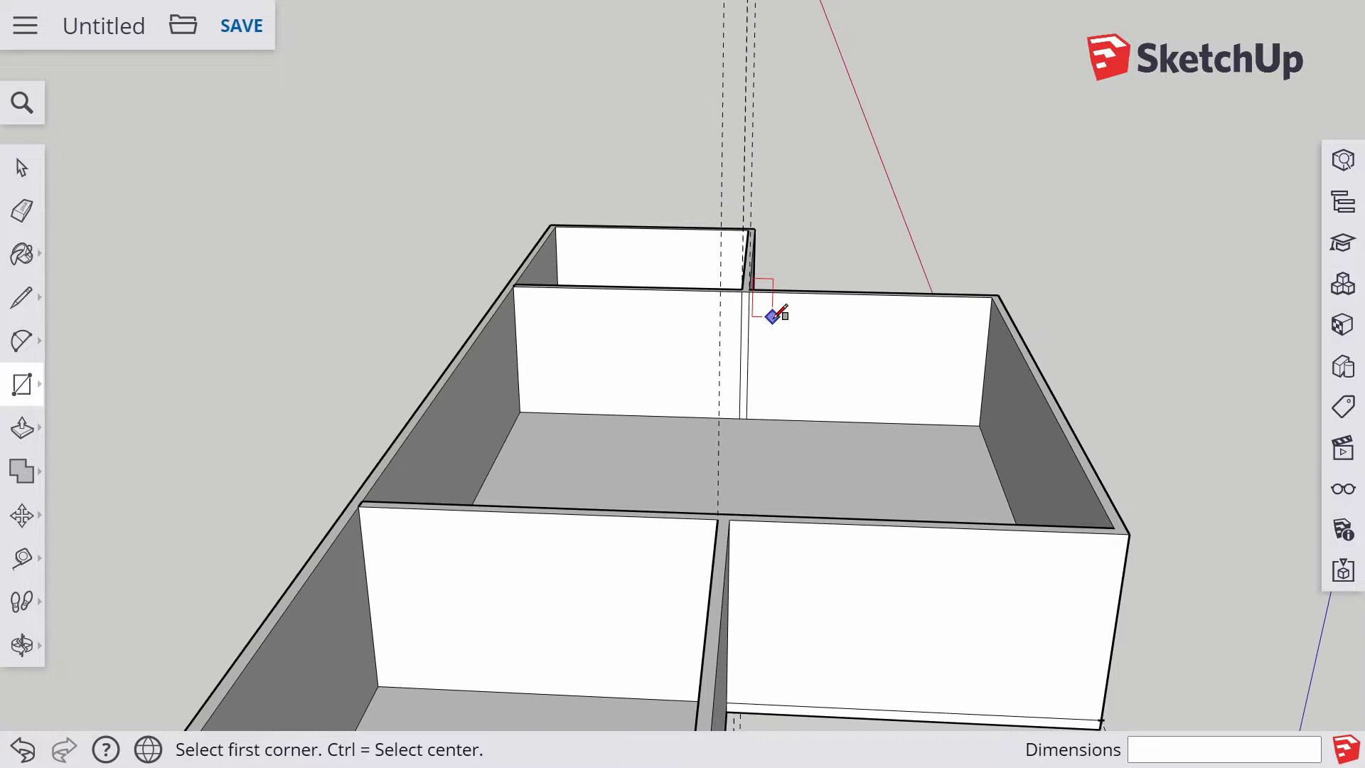
pyautogui.moveTo(811, 366); pyautogui.dragTo(733, 434, button='middle')
pyautogui.press('p')
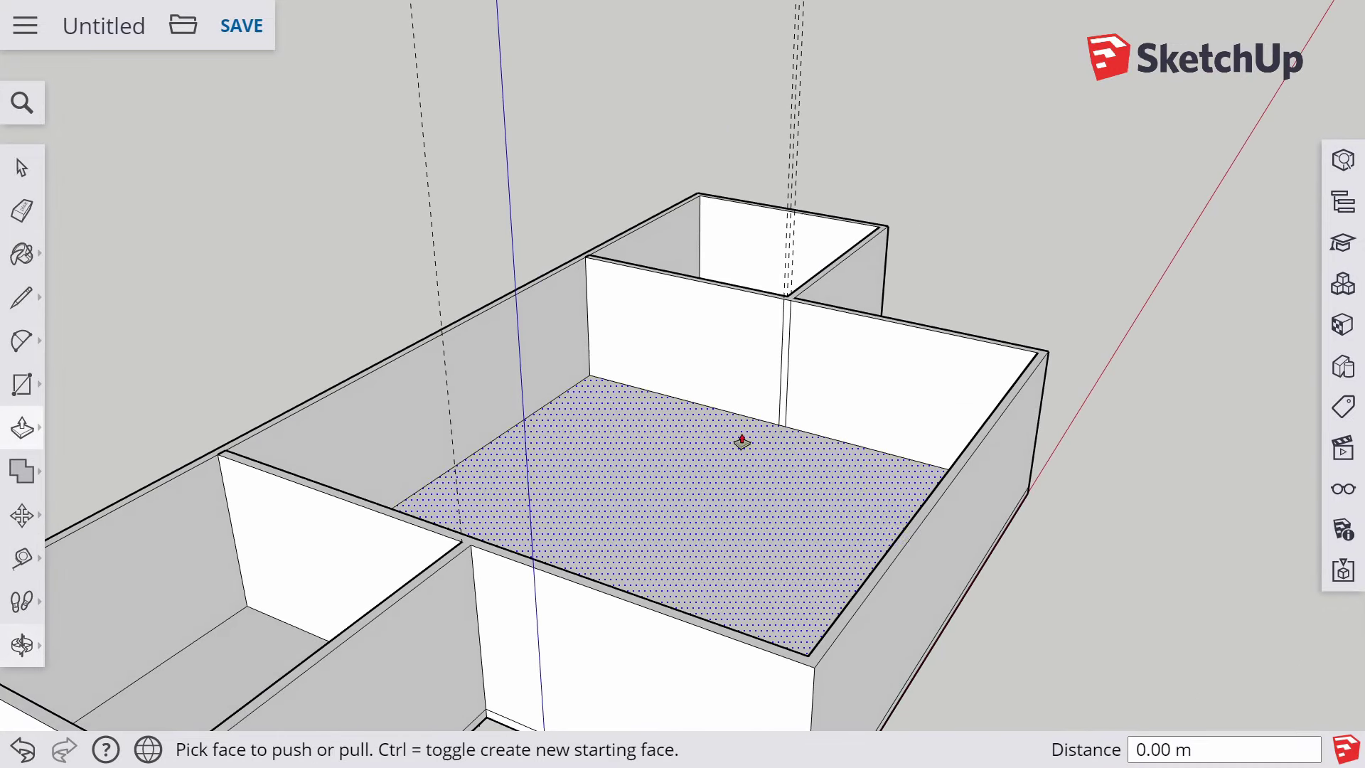
pyautogui.click(784, 361)
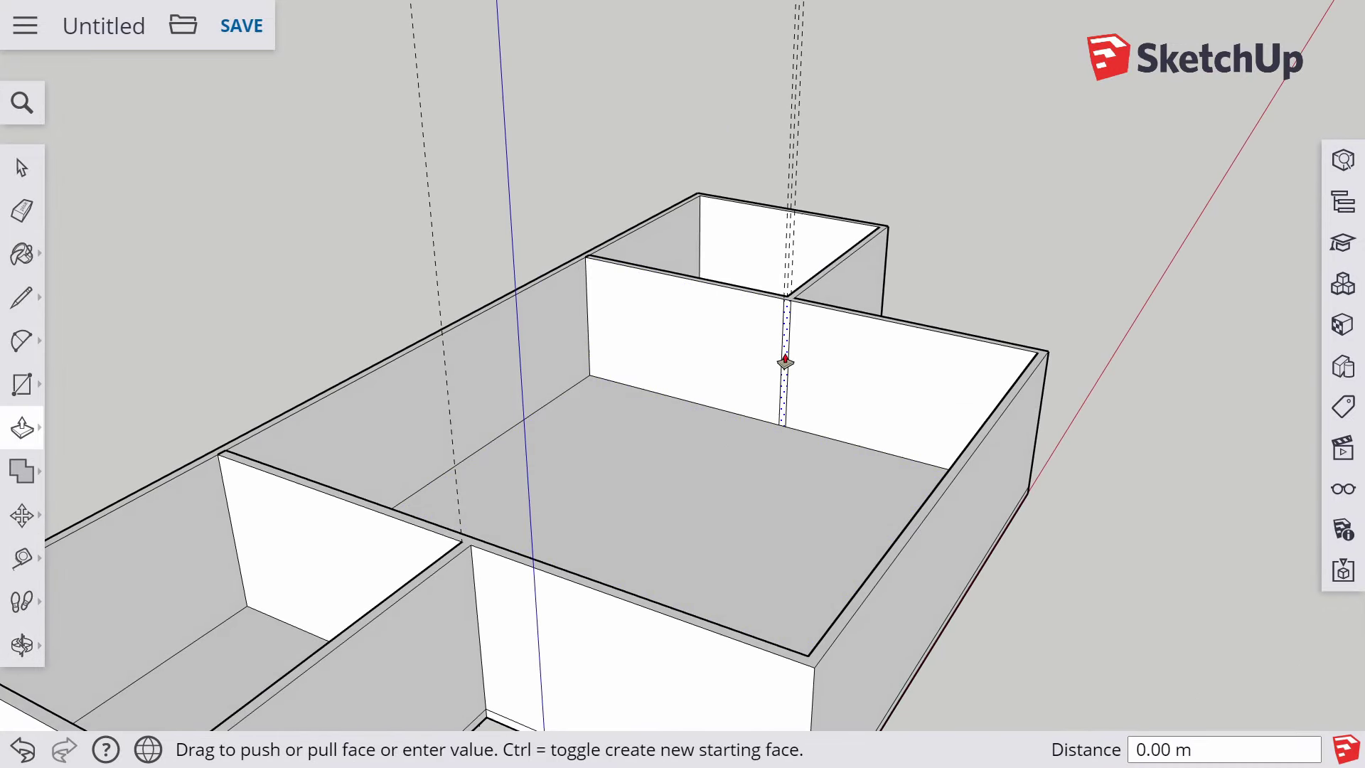
pyautogui.click(473, 568)
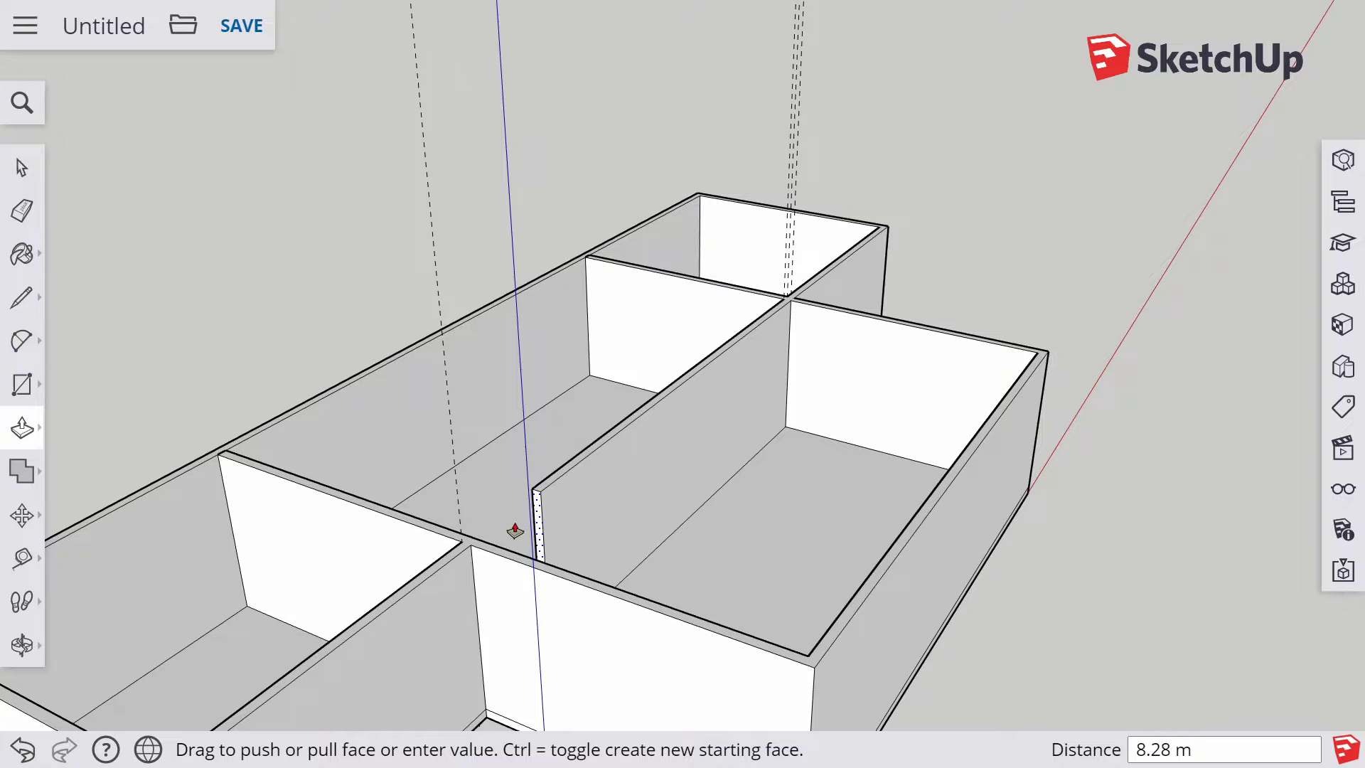
pyautogui.click(466, 552)
pyautogui.moveTo(686, 531); pyautogui.dragTo(505, 375, button='middle')
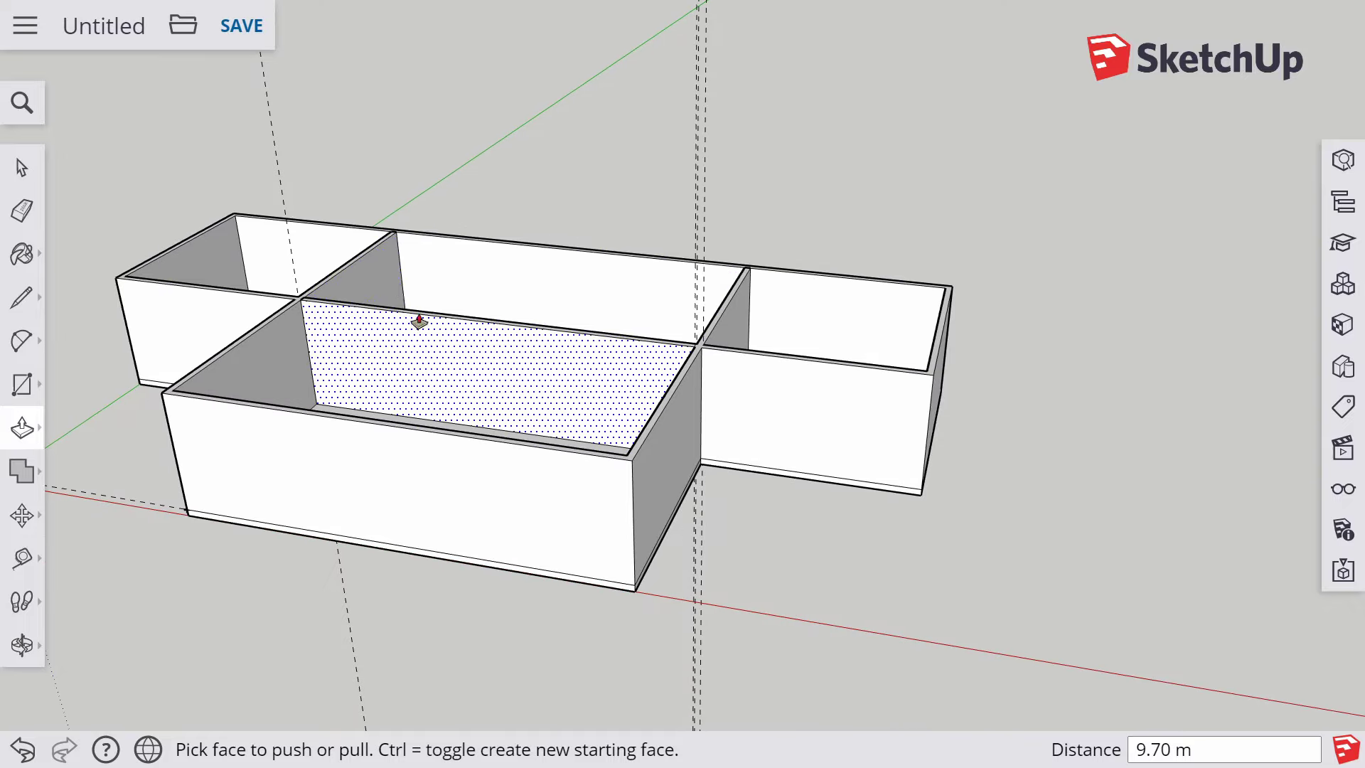
# Try to erase the central room's inner top edge along the long exterior wall, and undo it
pyautogui.moveTo(220, 305); pyautogui.dragTo(904, 492, button='middle')
pyautogui.scroll(5, 777, 655)
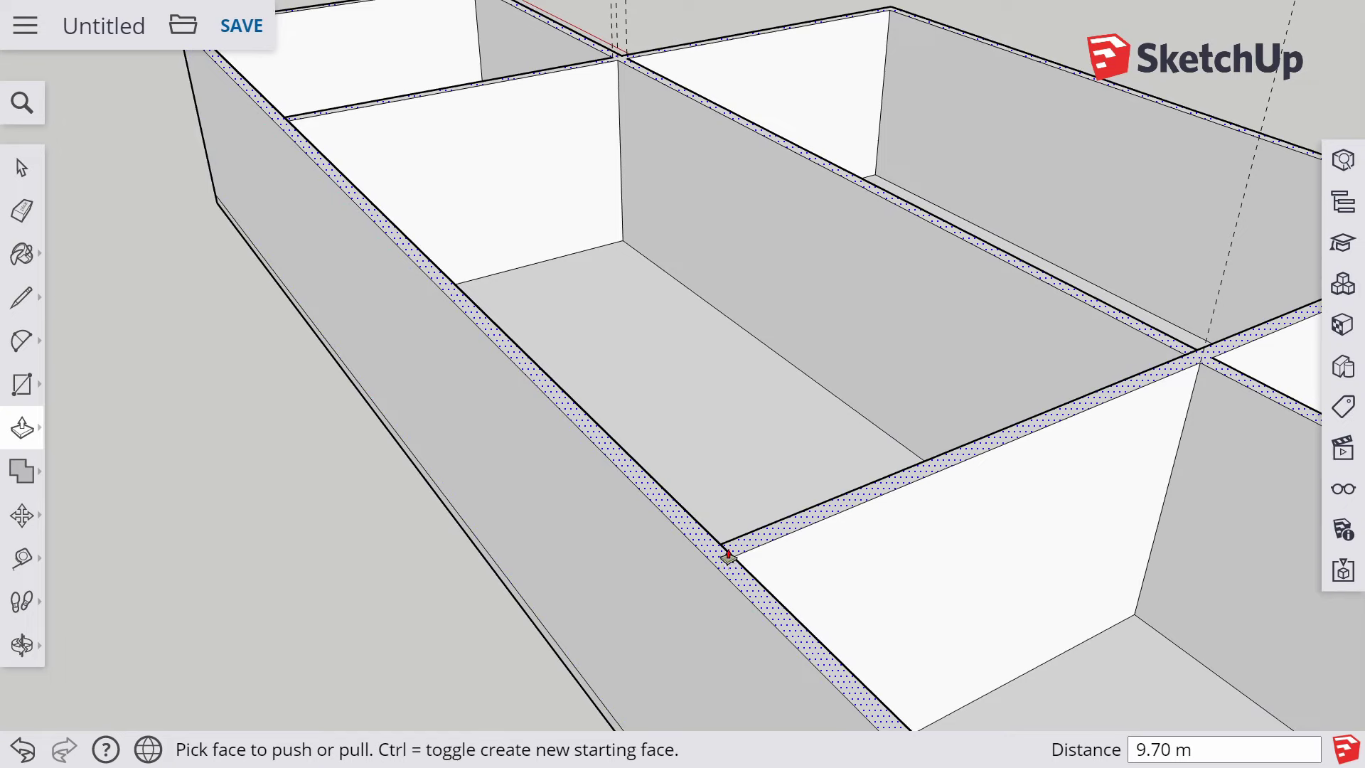
pyautogui.press('e')
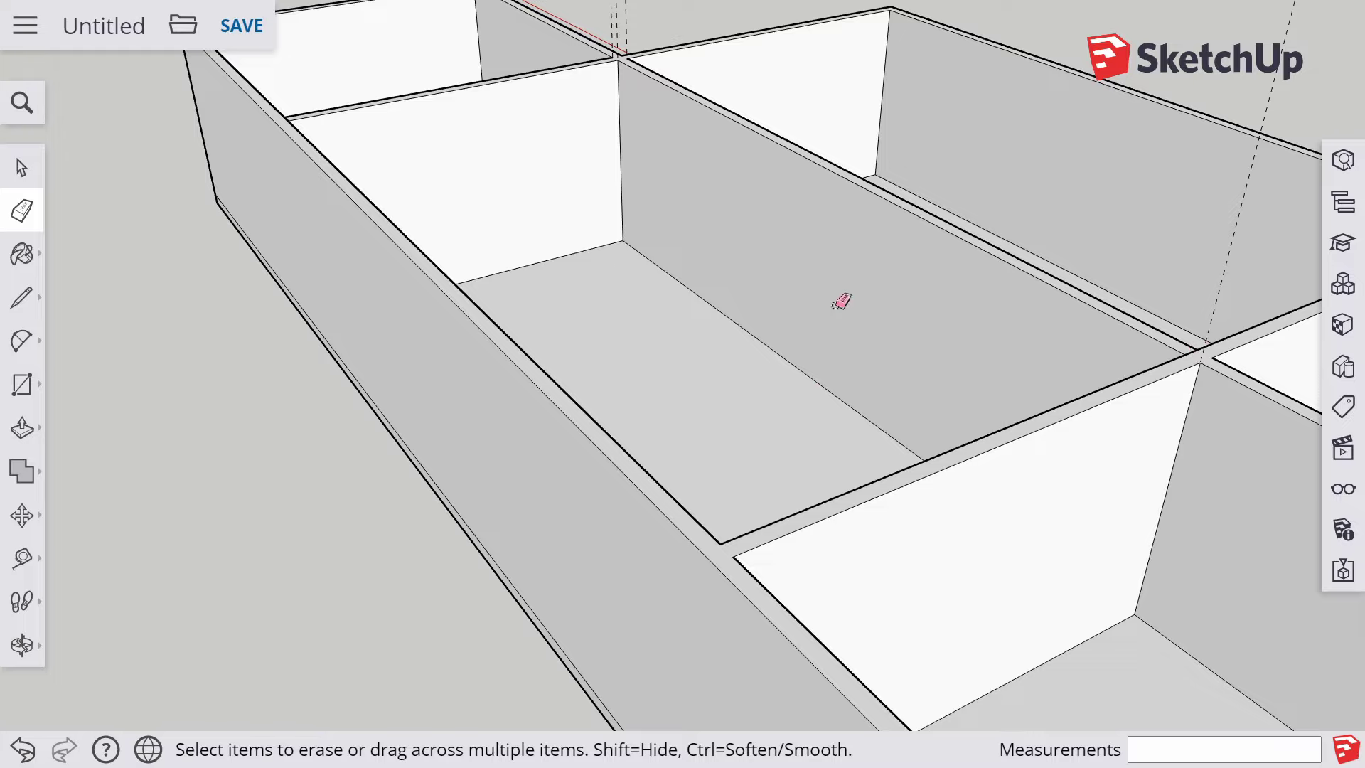
pyautogui.scroll(4, 1202, 345)
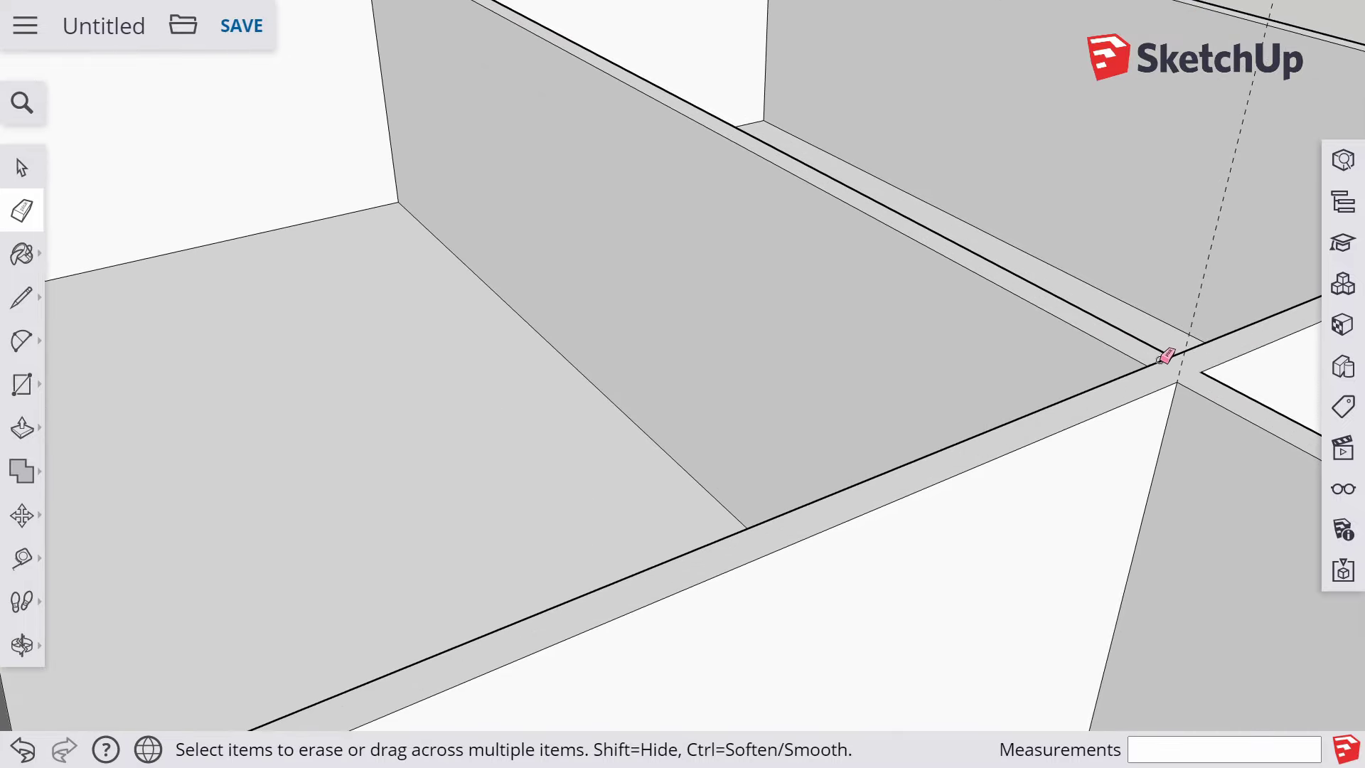
pyautogui.scroll(-6, 789, 310)
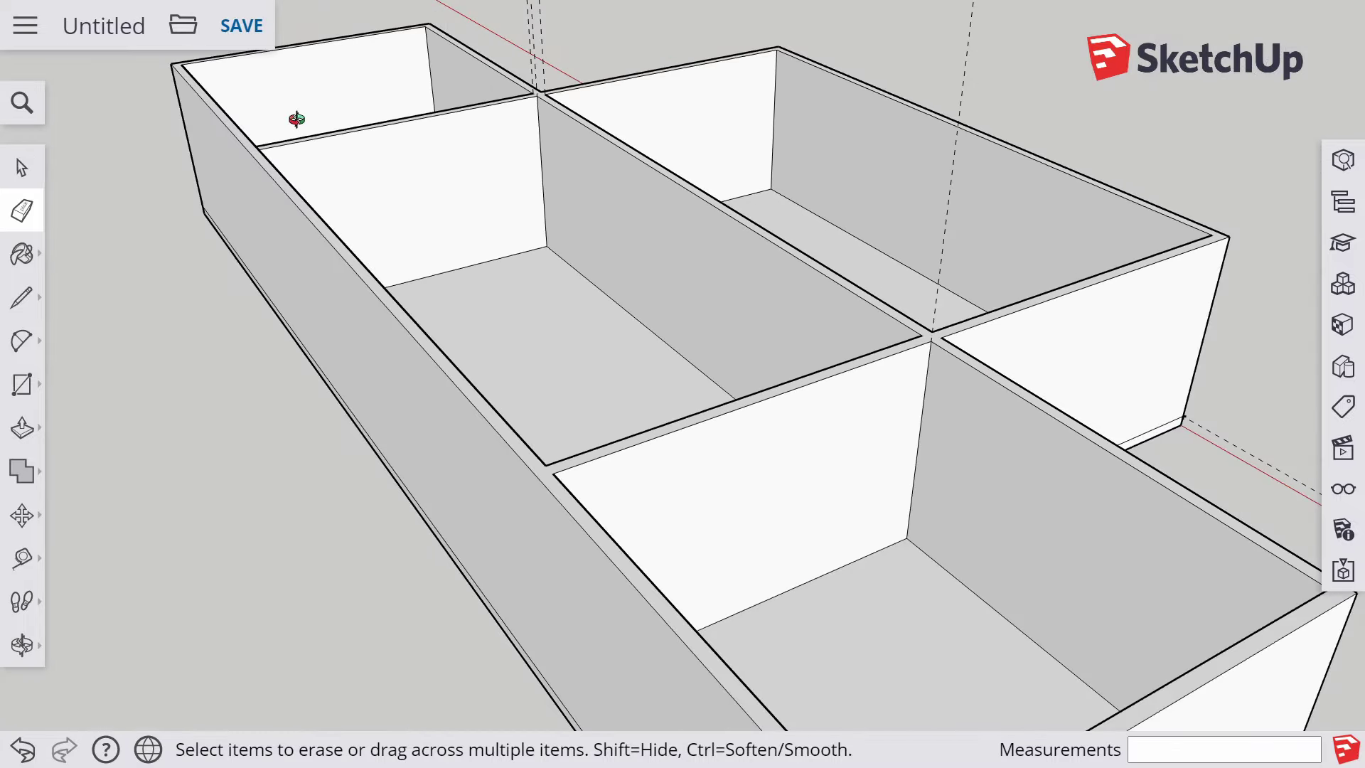
pyautogui.moveTo(296, 116)
pyautogui.mouseDown(button='middle')
pyautogui.moveTo(674, 214)
pyautogui.moveTo(371, 377)
pyautogui.mouseUp(button='middle')
pyautogui.moveTo(227, 426)
pyautogui.mouseDown(button='middle')
pyautogui.moveTo(207, 432)
pyautogui.moveTo(554, 386)
pyautogui.mouseUp(button='middle')
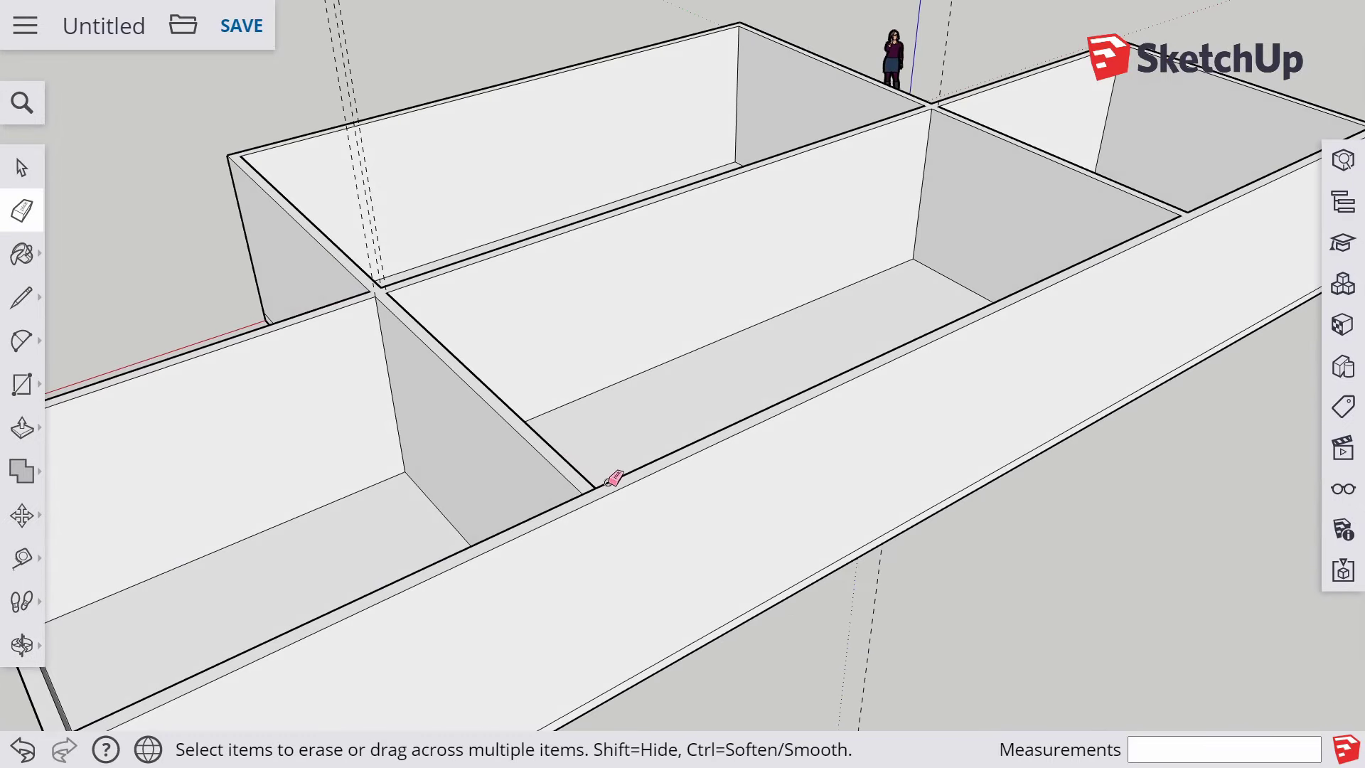
pyautogui.click(608, 482)
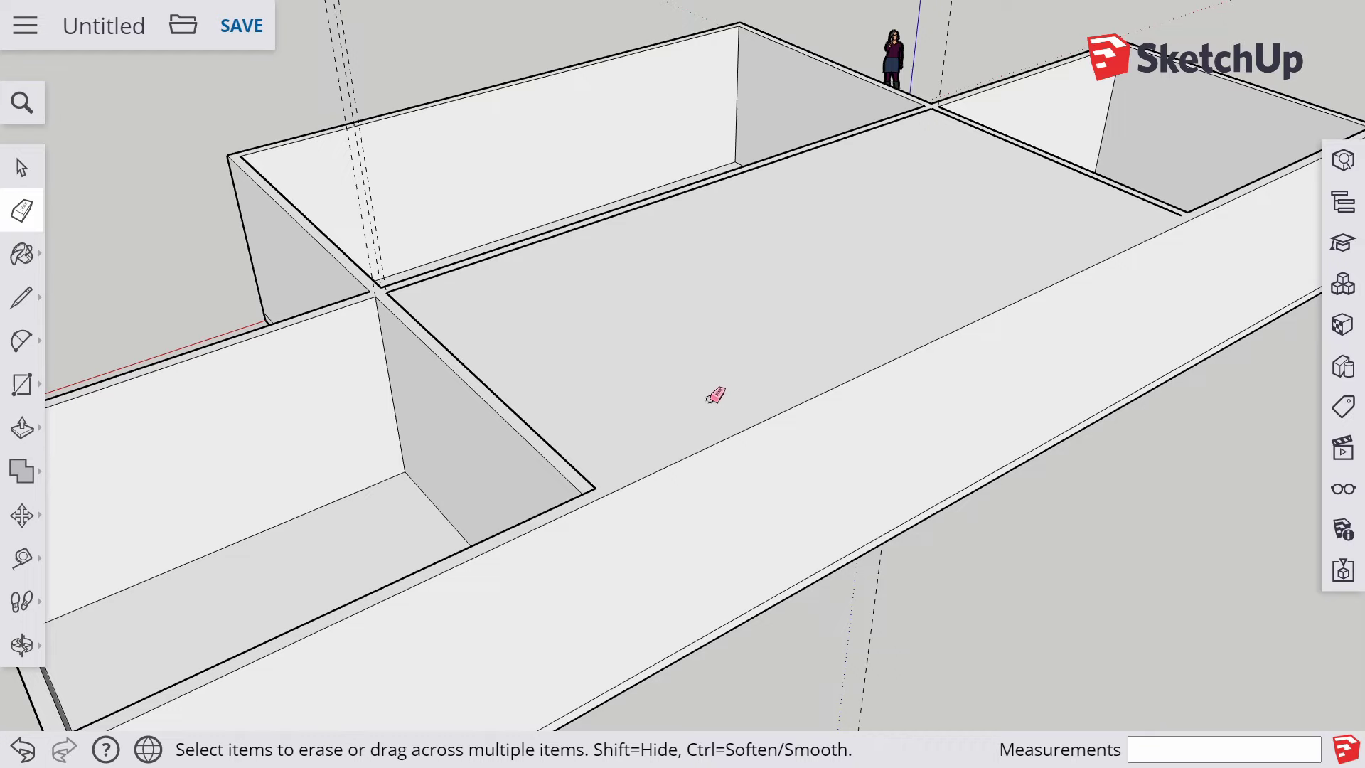
pyautogui.hotkey('ctrl', 'z')
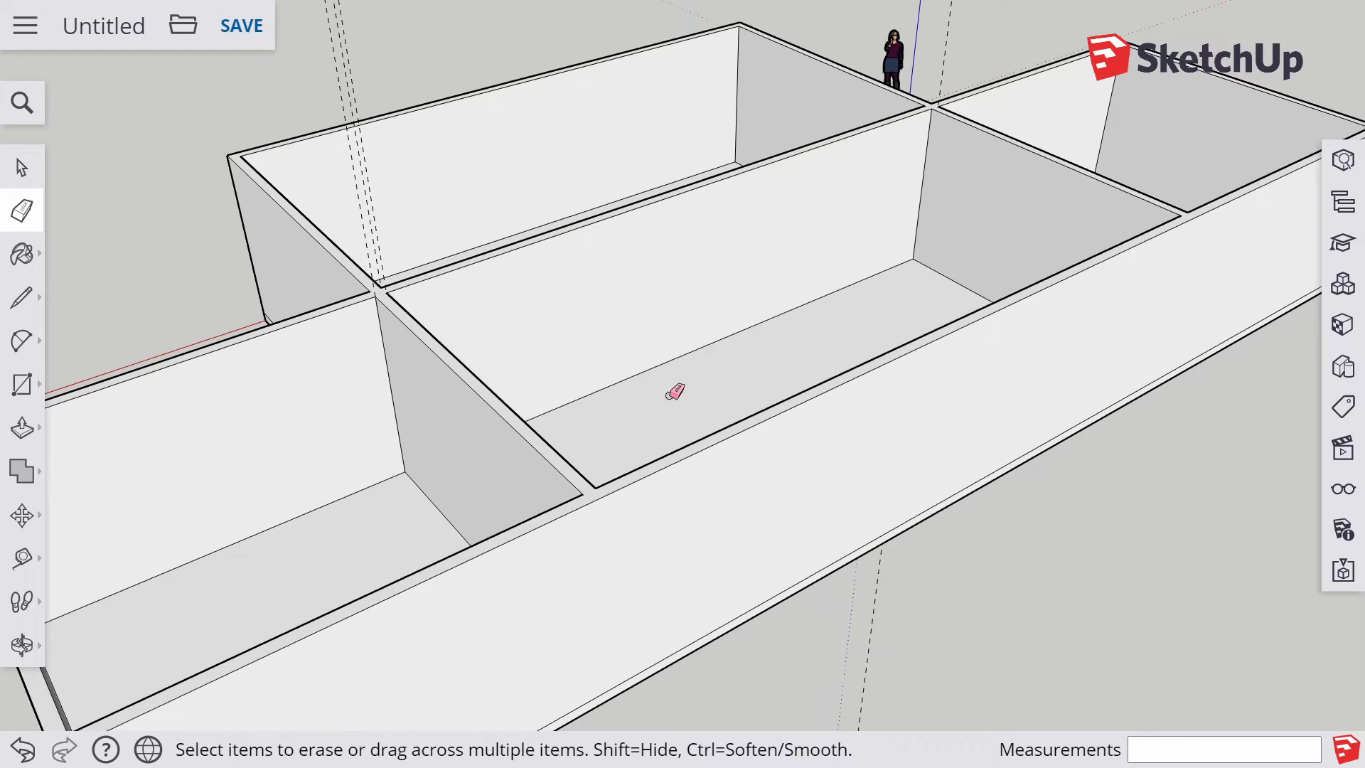
pyautogui.scroll(-5, 679, 388)
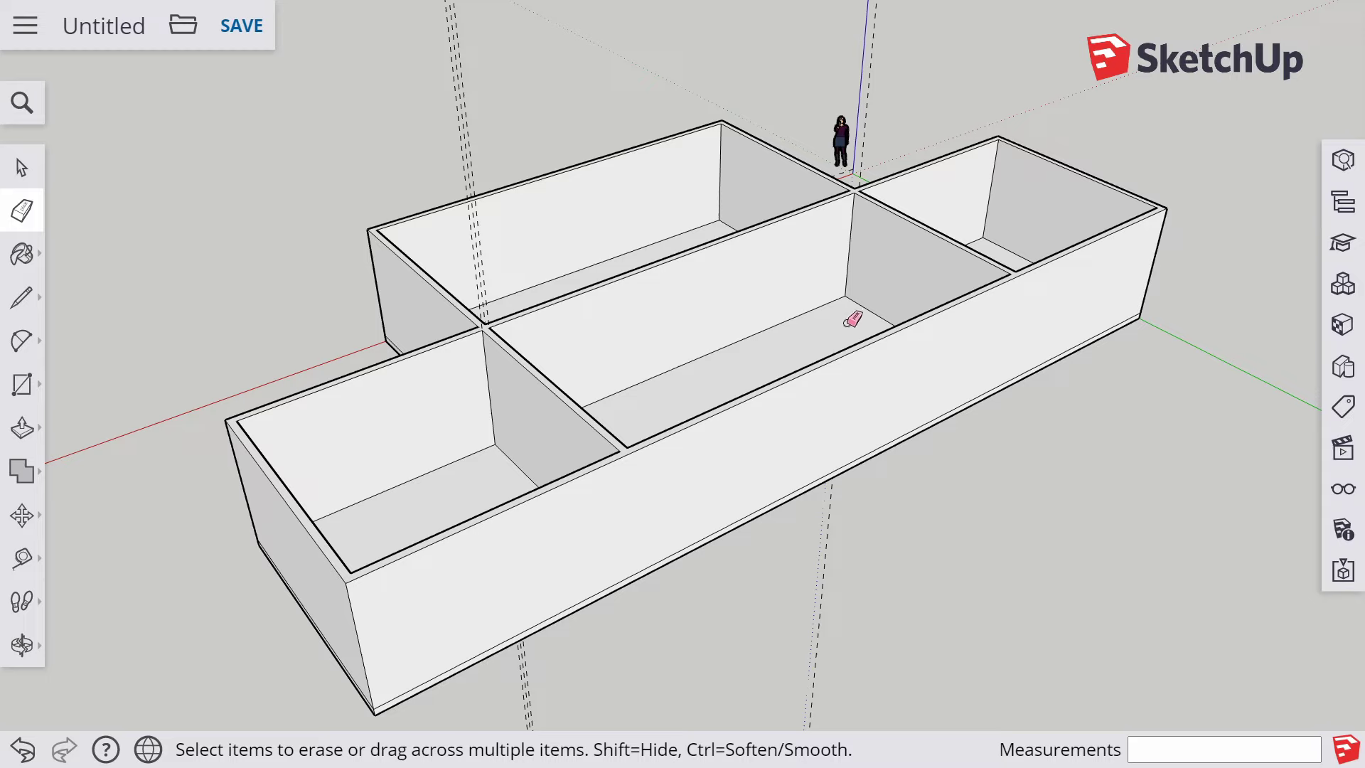
# Draw a freehand door-sized rectangle rising from the floor edge on the end room's partition wall
pyautogui.press('o')
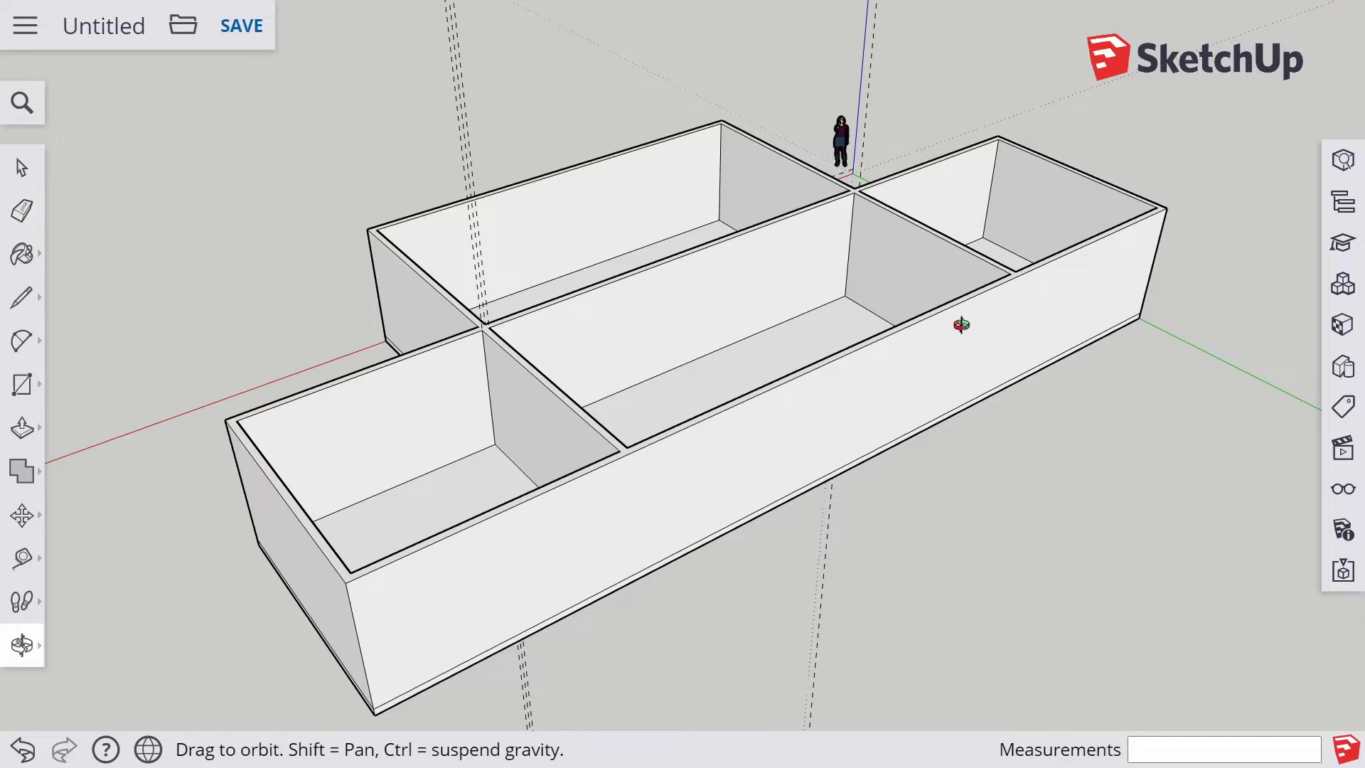
pyautogui.moveTo(962, 326); pyautogui.dragTo(625, 369)
pyautogui.moveTo(969, 476); pyautogui.dragTo(337, 439)
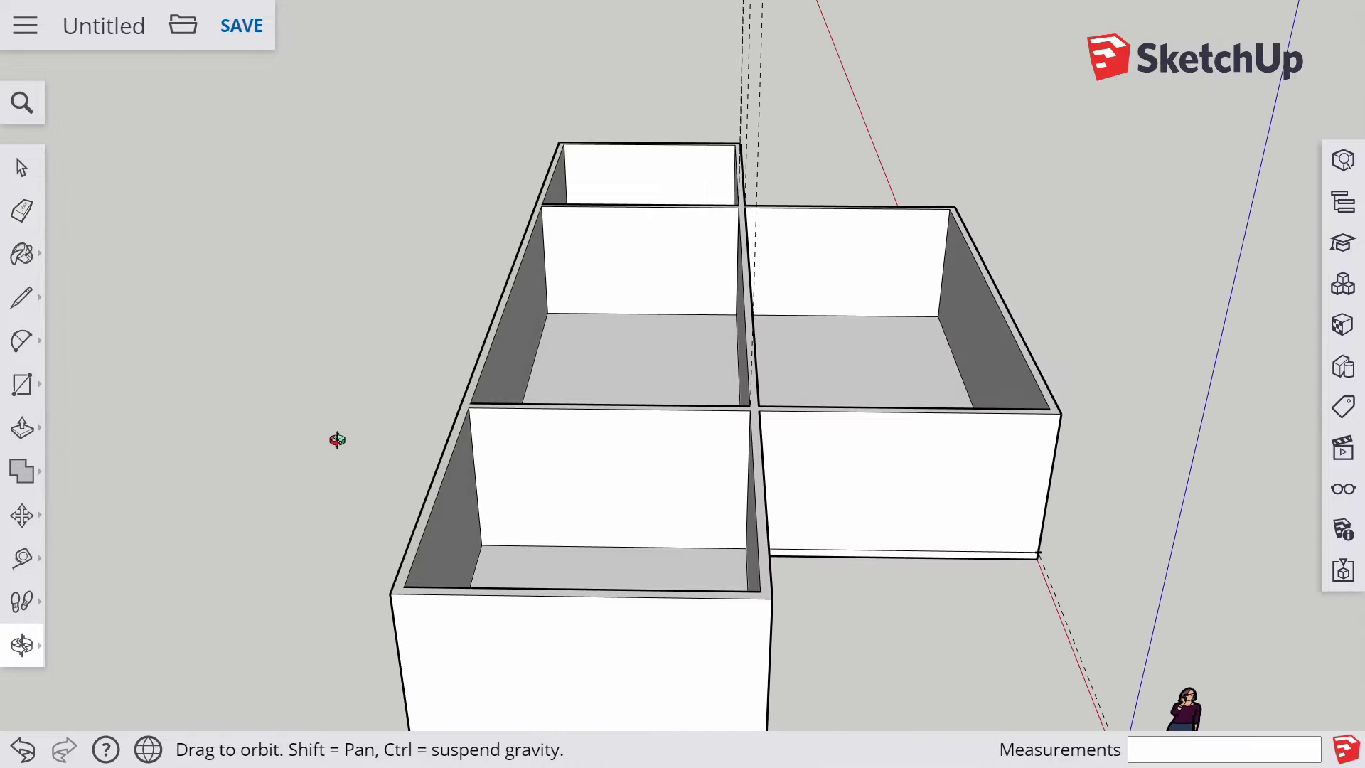
pyautogui.scroll(5, 593, 565)
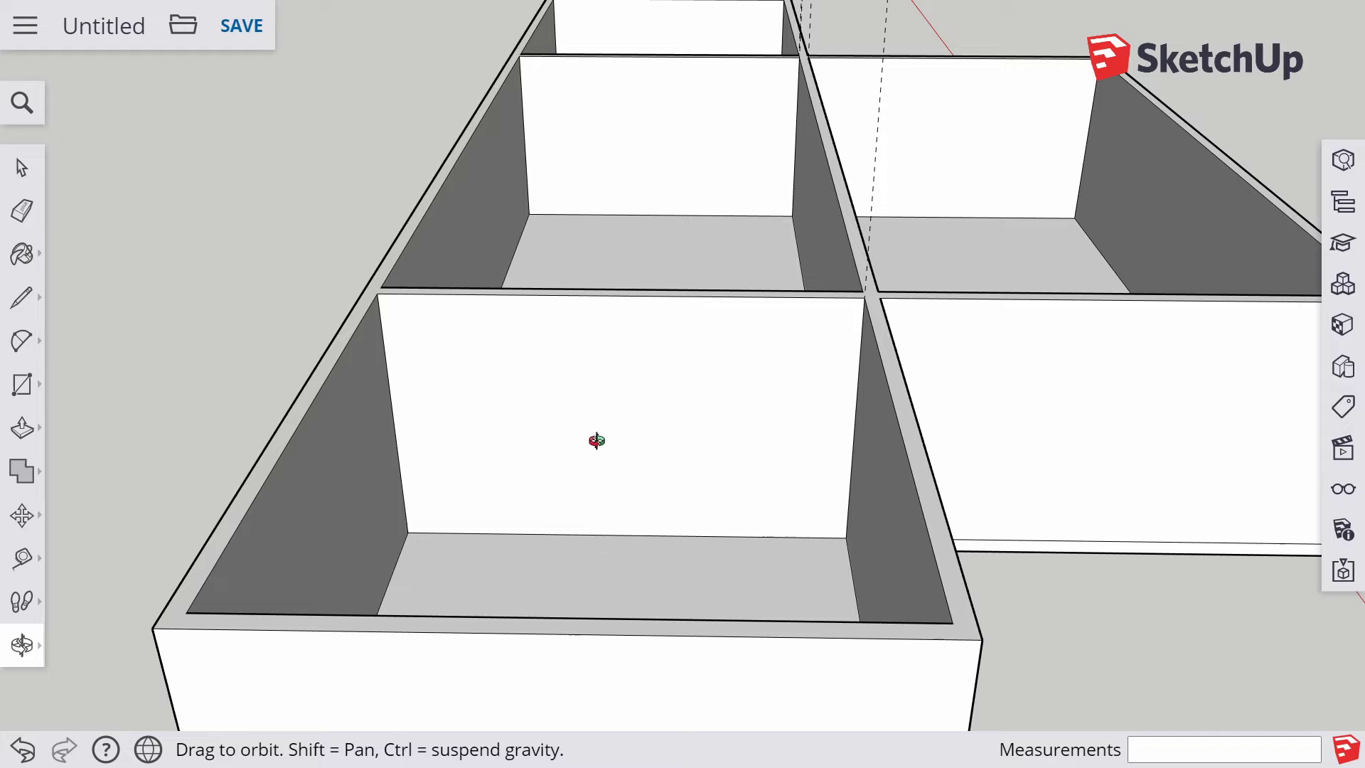
pyautogui.press('r')
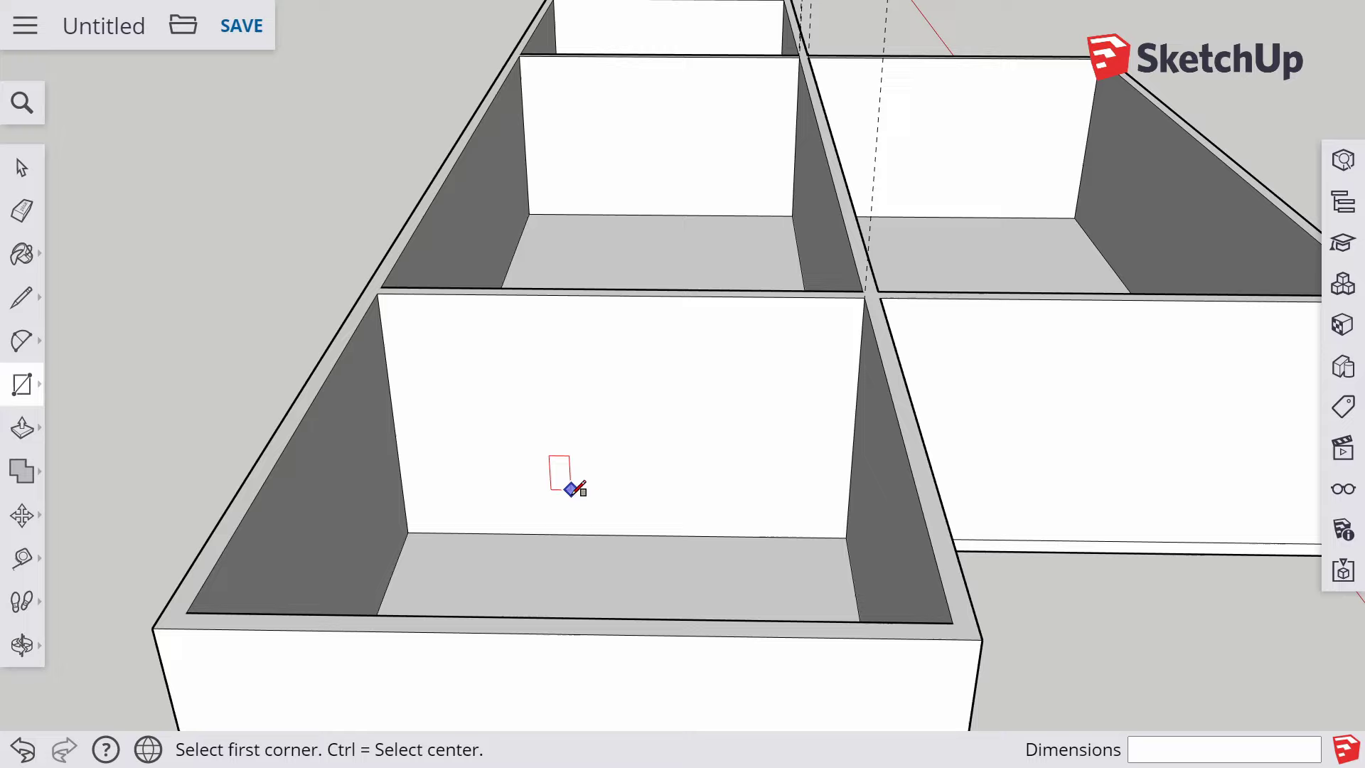
pyautogui.click(561, 533)
pyautogui.click(654, 432)
pyautogui.moveTo(732, 477); pyautogui.dragTo(629, 455, button='middle')
# Push the freehand door rectangle 0.15 m through the end room's partition to cut an opening
pyautogui.press('p')
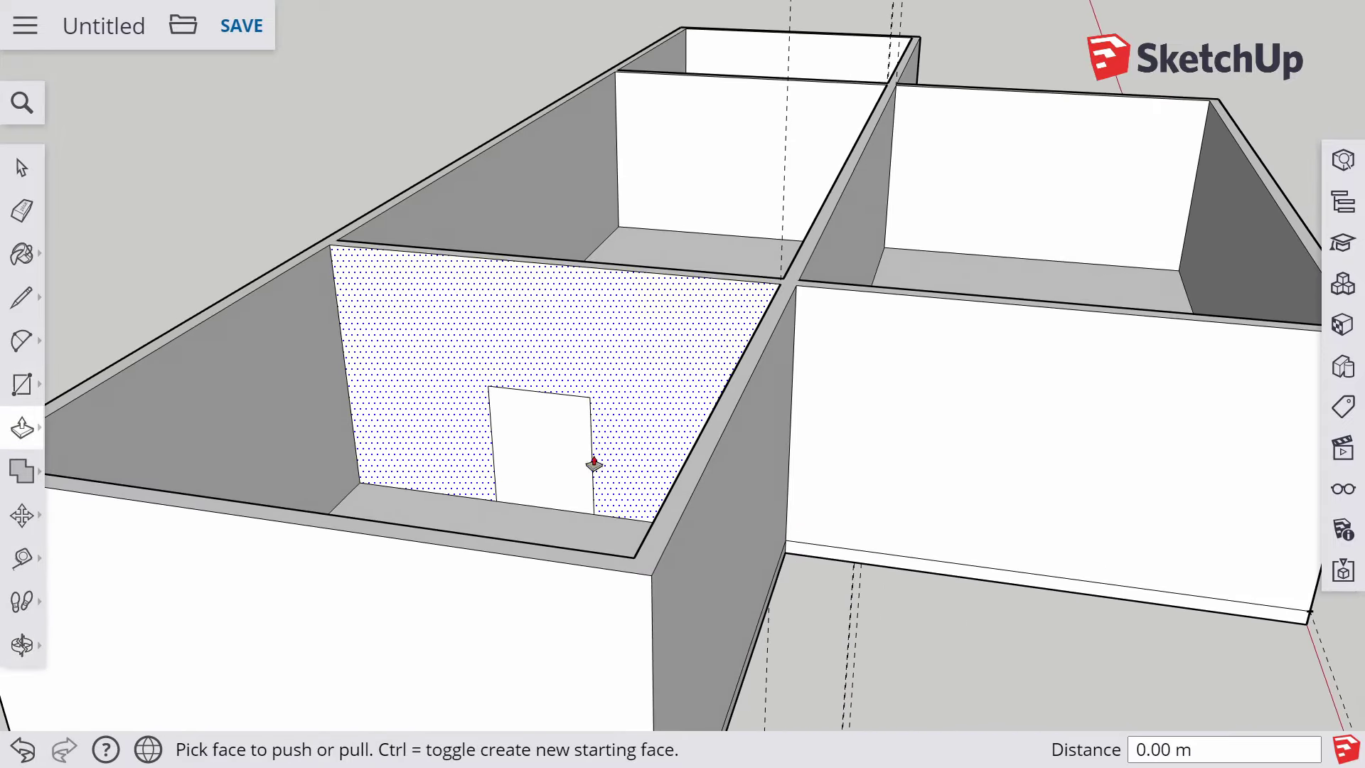
pyautogui.click(557, 465)
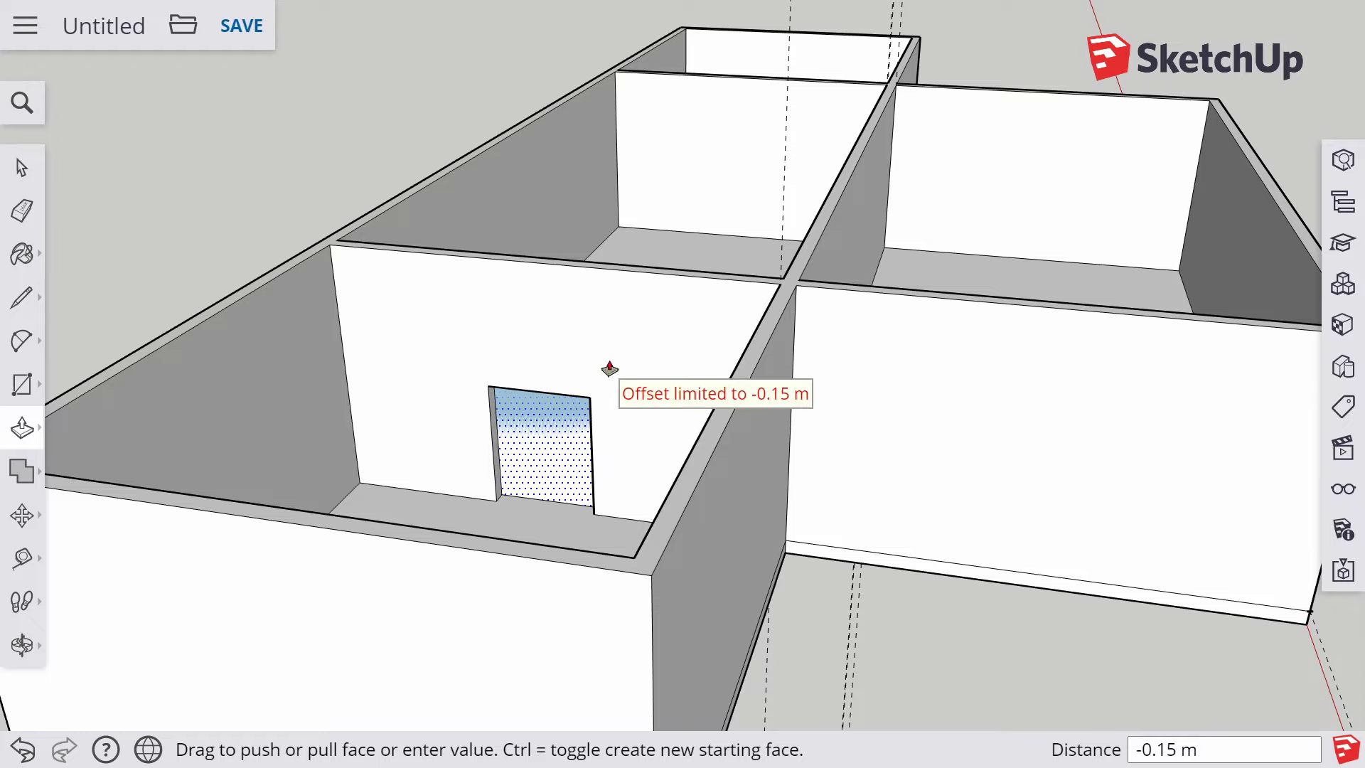
pyautogui.scroll(5, 549, 458)
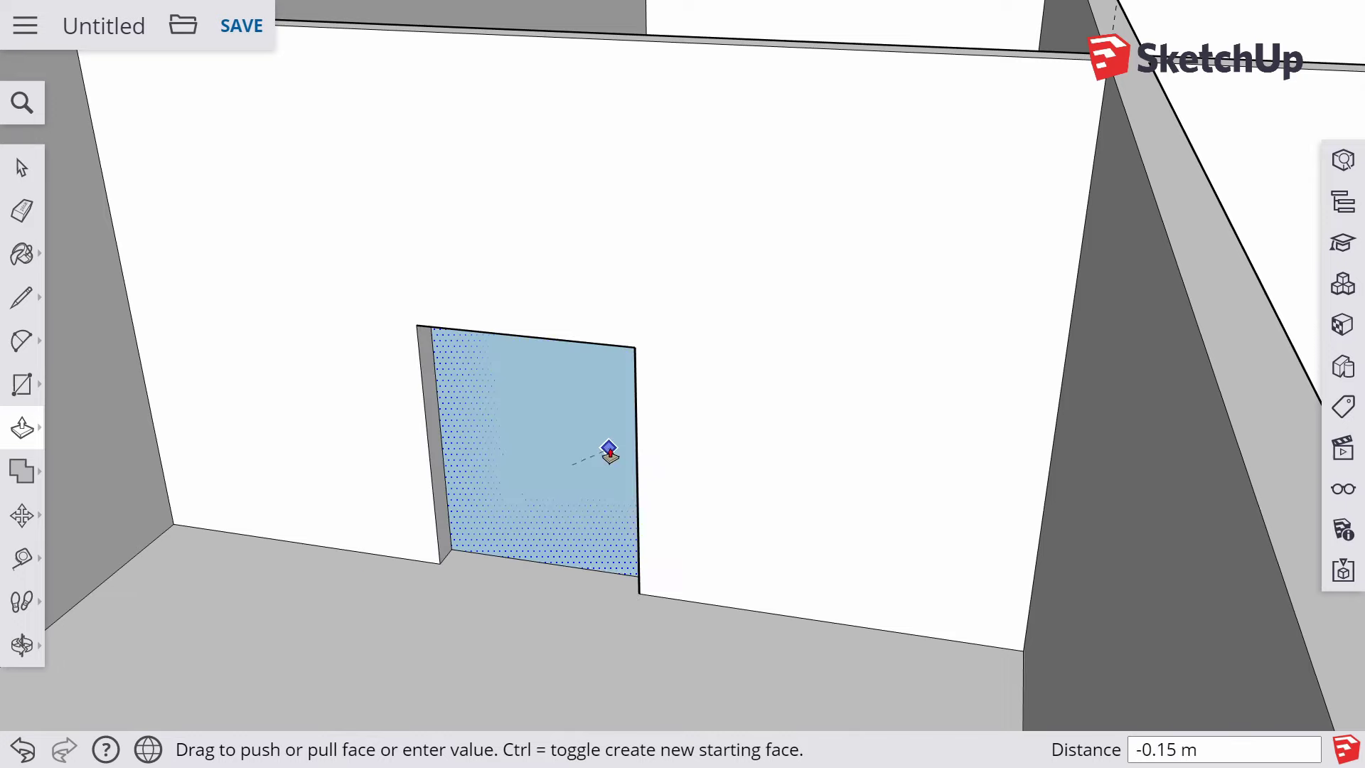
pyautogui.moveTo(606, 448); pyautogui.dragTo(548, 440, button='middle')
pyautogui.scroll(-2, 661, 472)
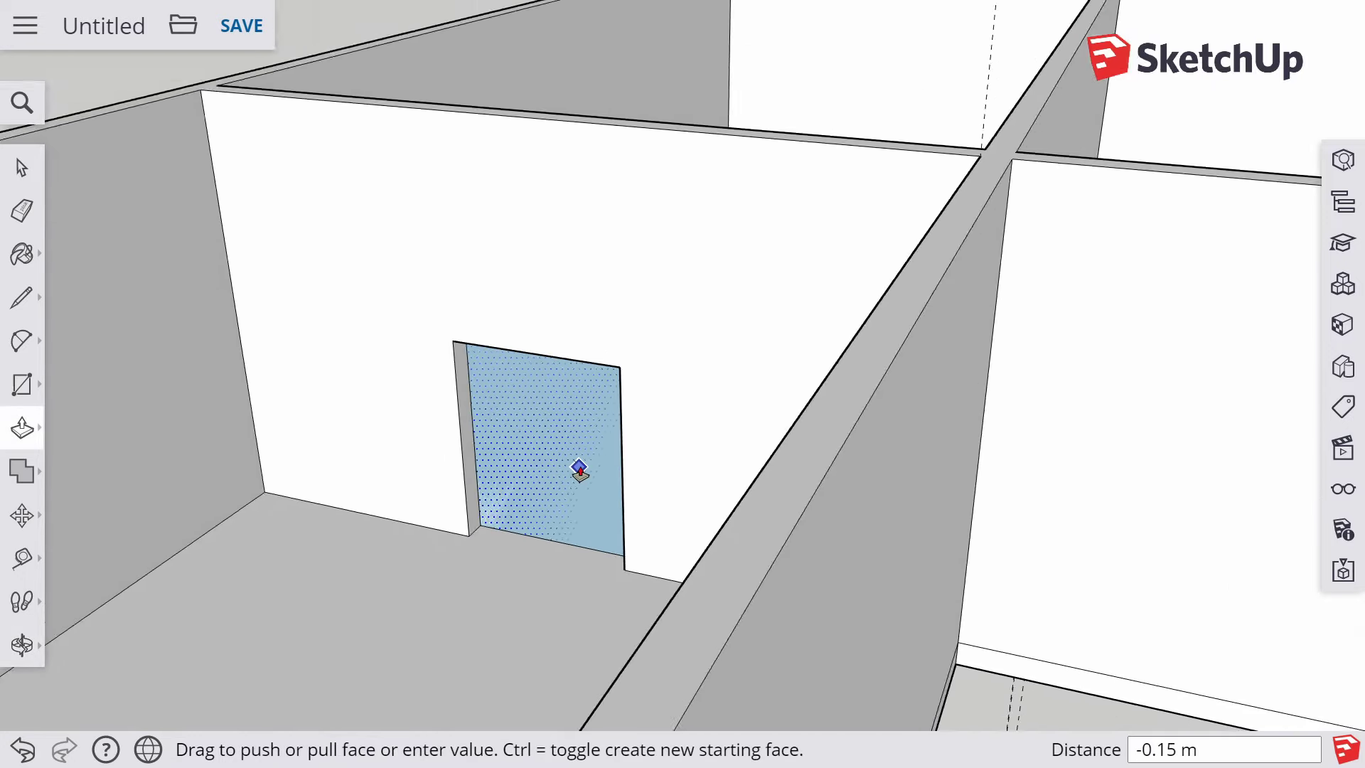
pyautogui.scroll(5, 578, 472)
pyautogui.scroll(-5, 579, 469)
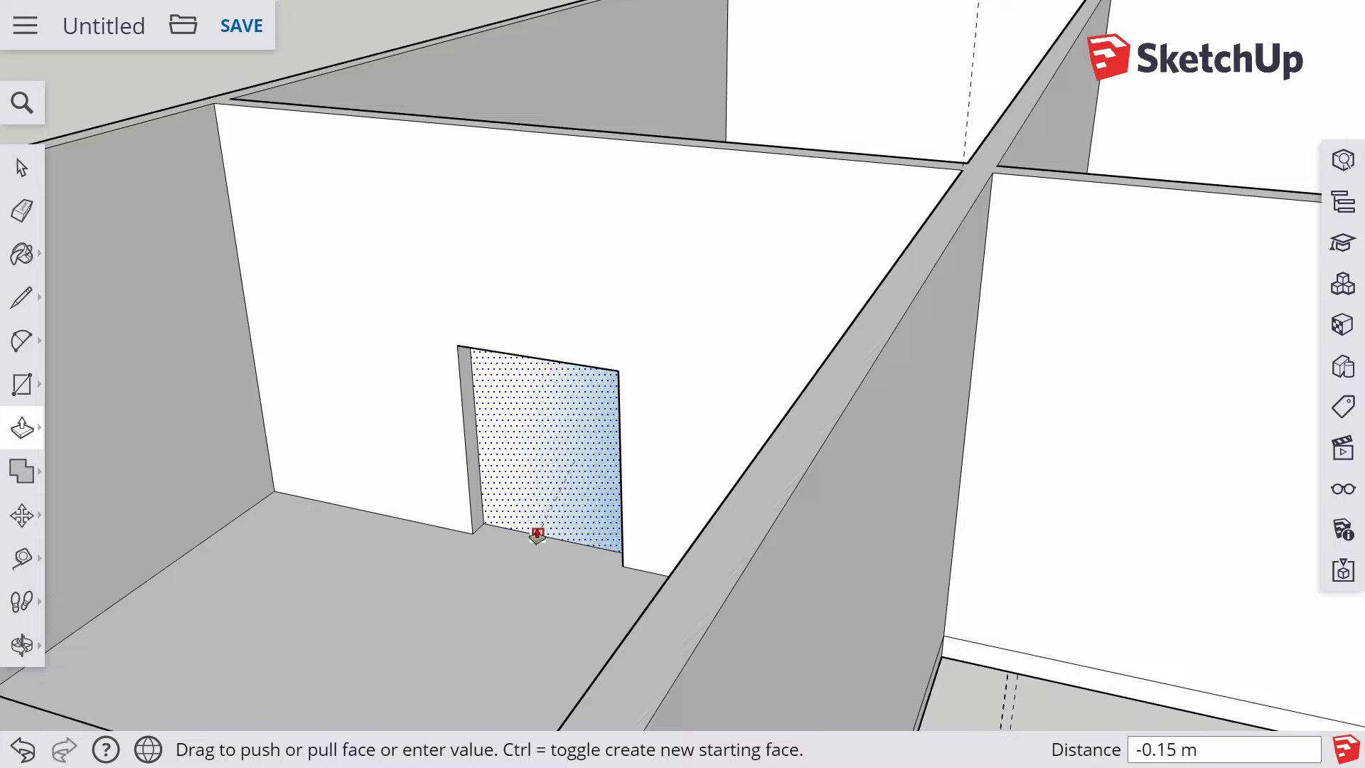
pyautogui.click(574, 444)
# Undo the door opening and its freehand rectangle on the end room's partition
pyautogui.press('o')
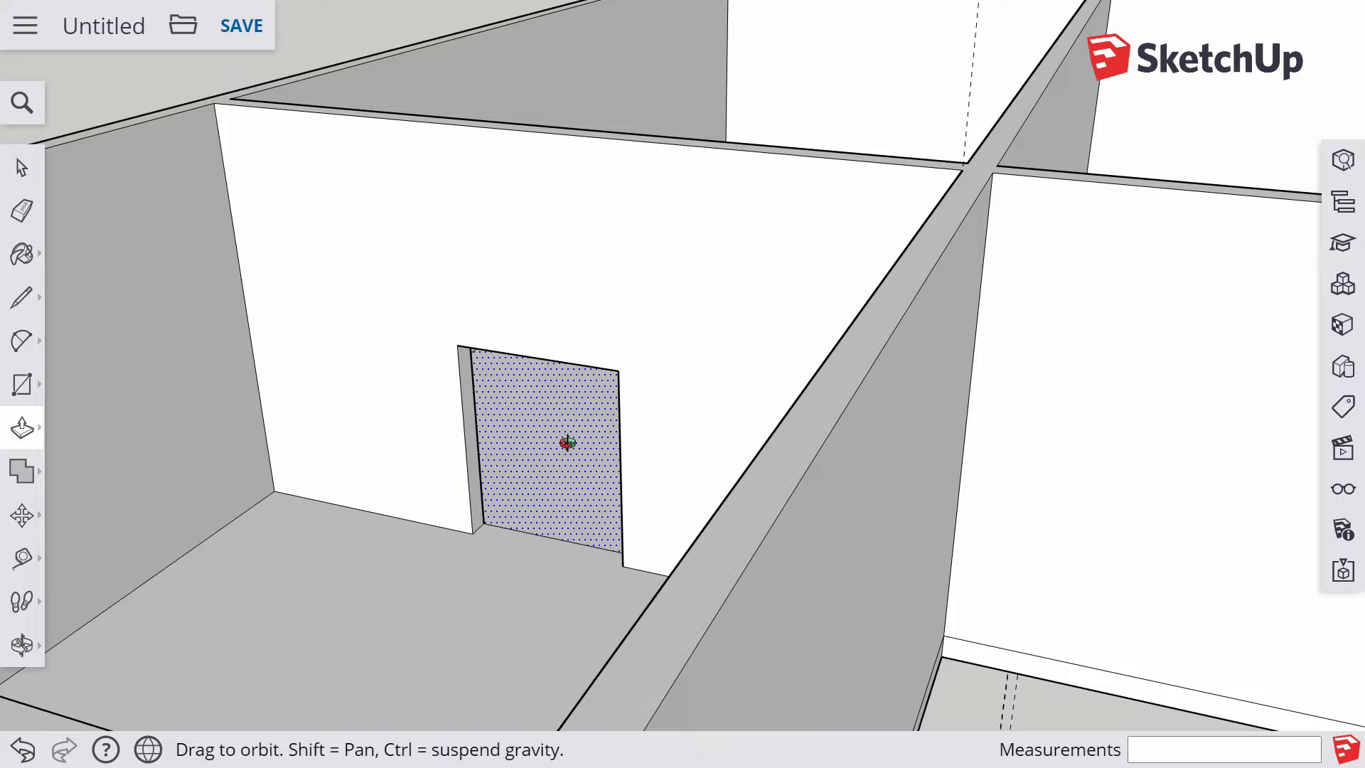
pyautogui.moveTo(436, 512); pyautogui.dragTo(755, 415)
pyautogui.scroll(-3, 755, 415)
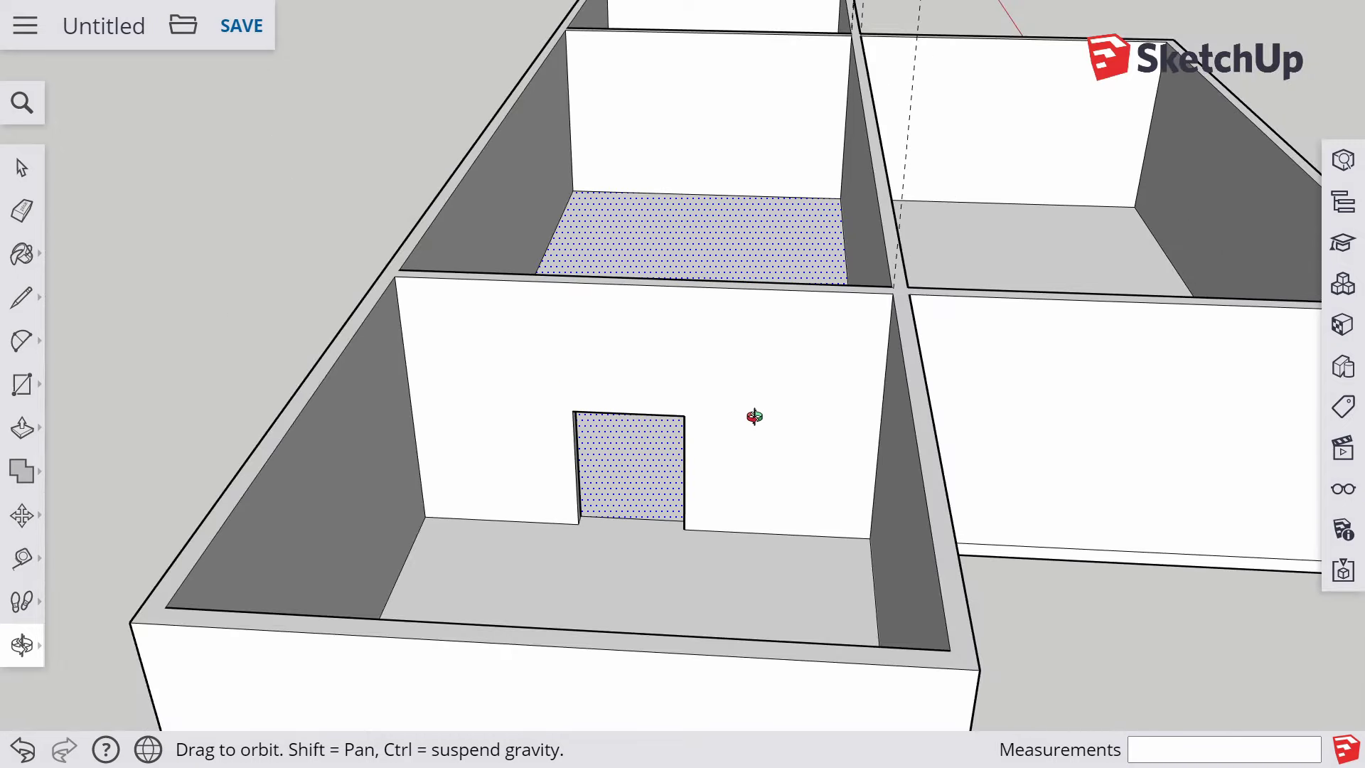
pyautogui.press('p')
pyautogui.hotkey('ctrl', 'z')
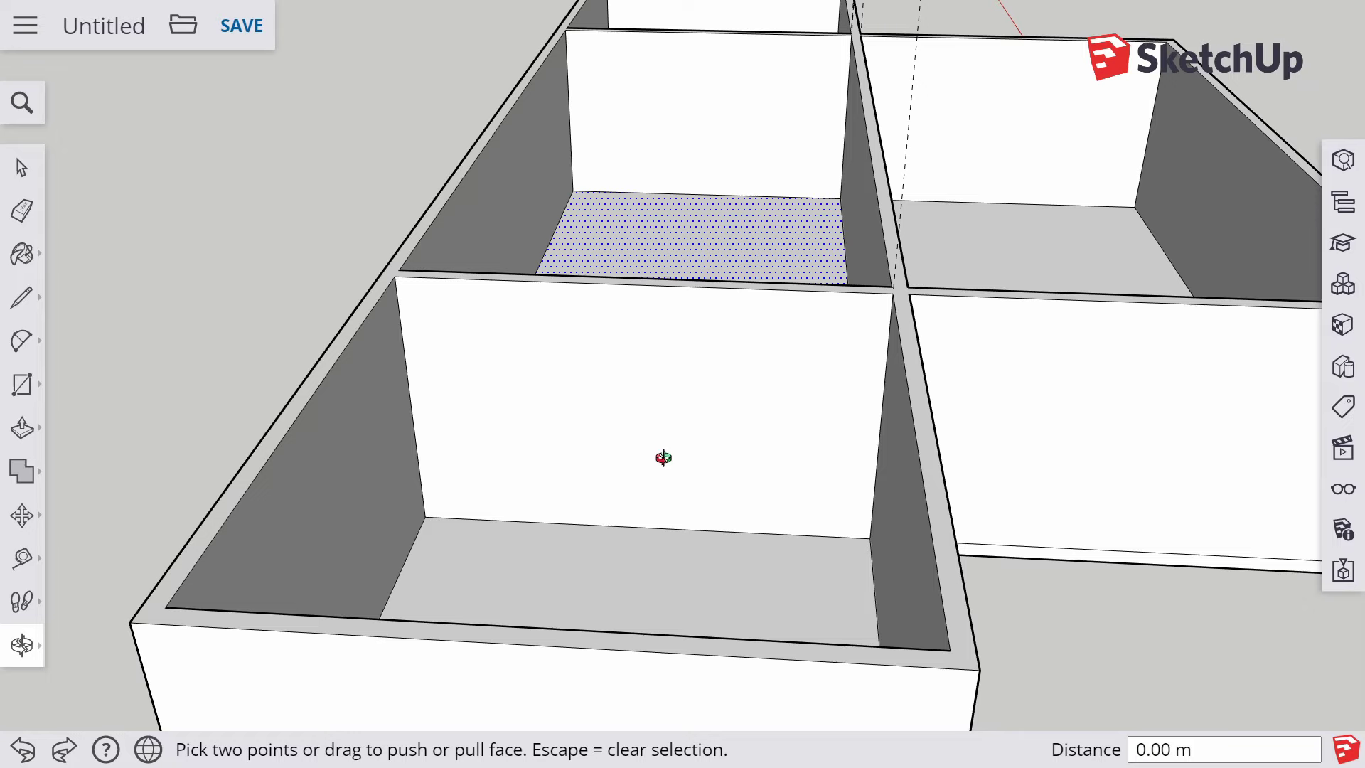
# Draw a 1 m wide, 2 m high door rectangle on the end room's partition, starting at the floor edge
pyautogui.scroll(2, 590, 537)
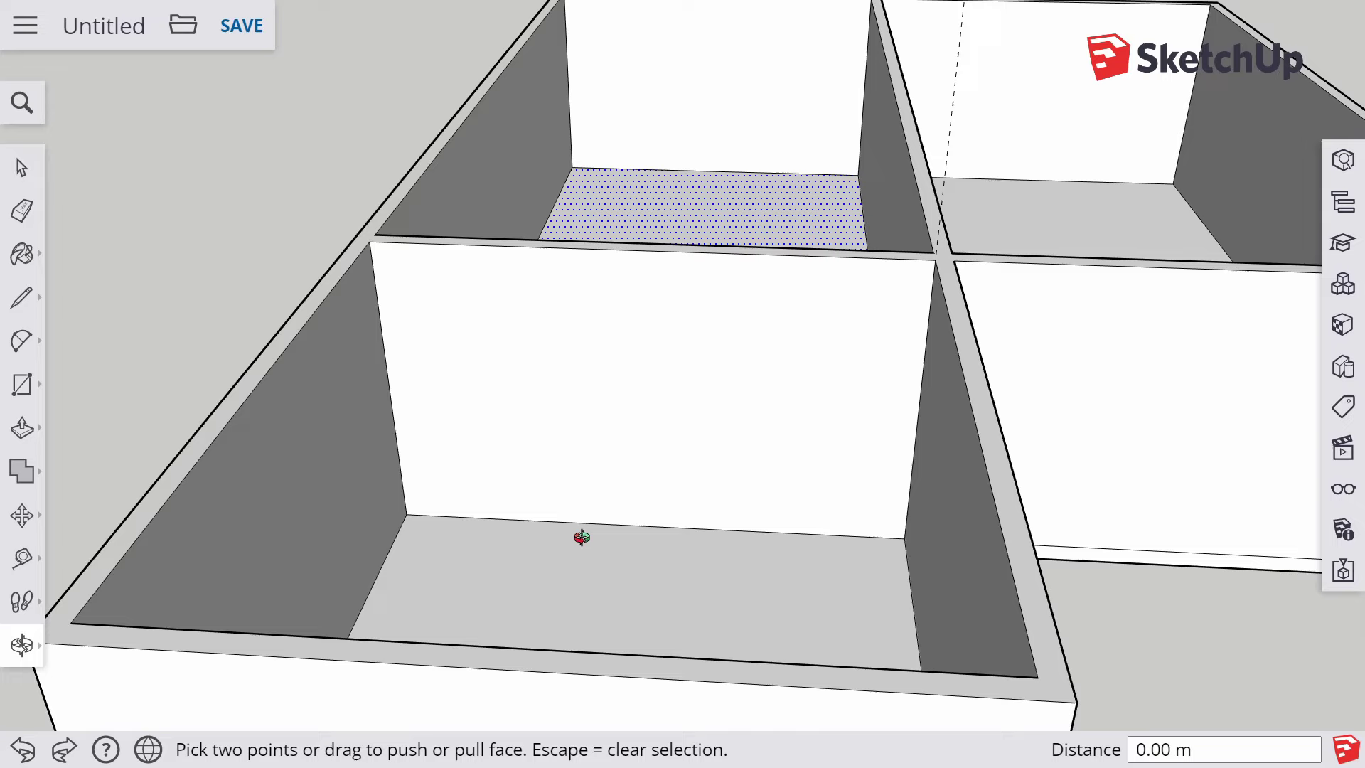
pyautogui.press('r')
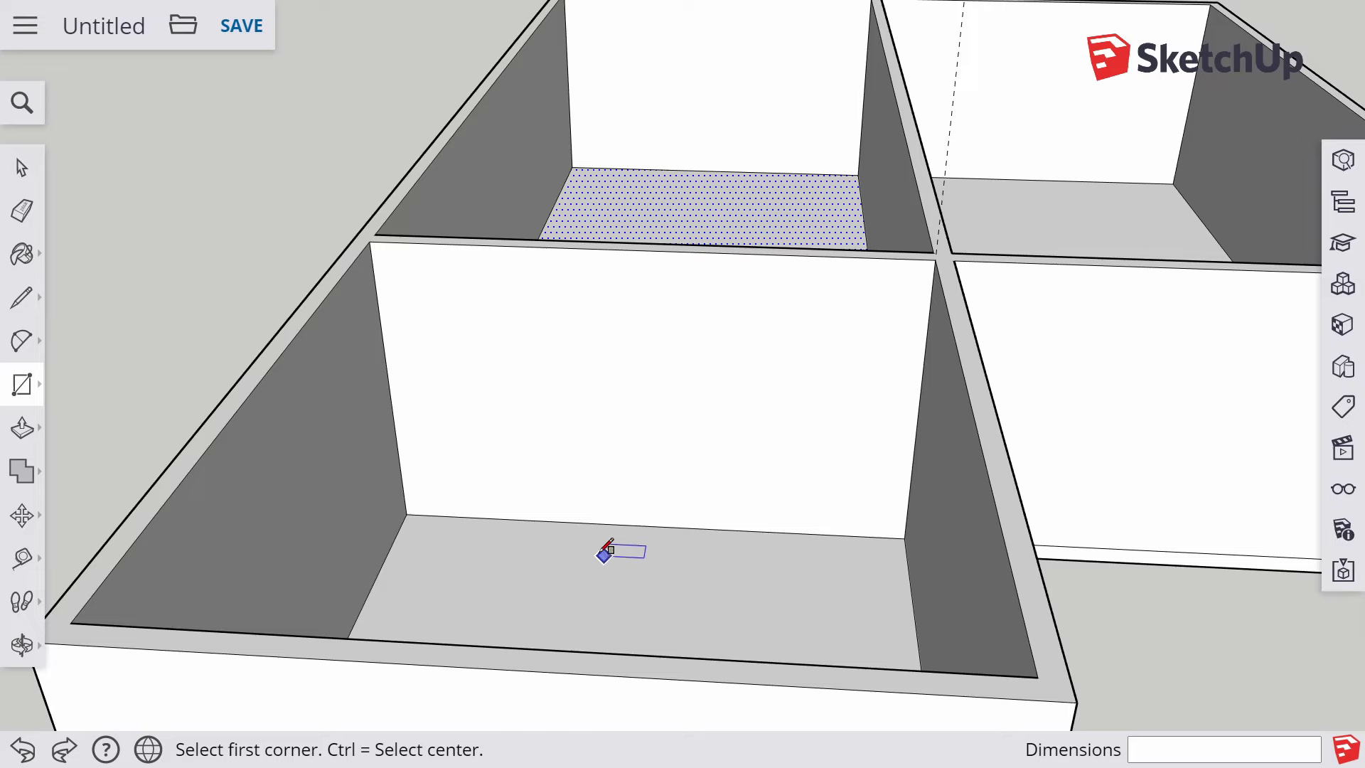
pyautogui.click(596, 522)
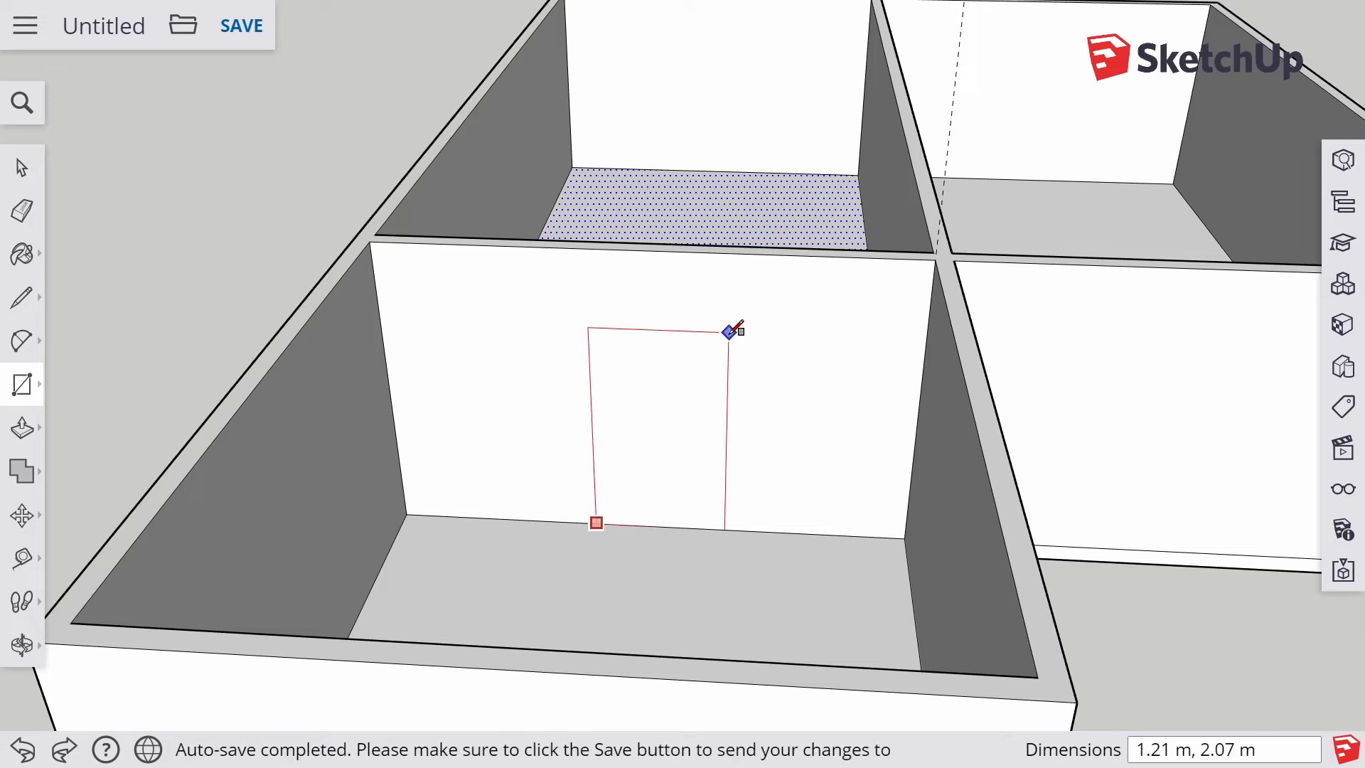
pyautogui.write('1,2')
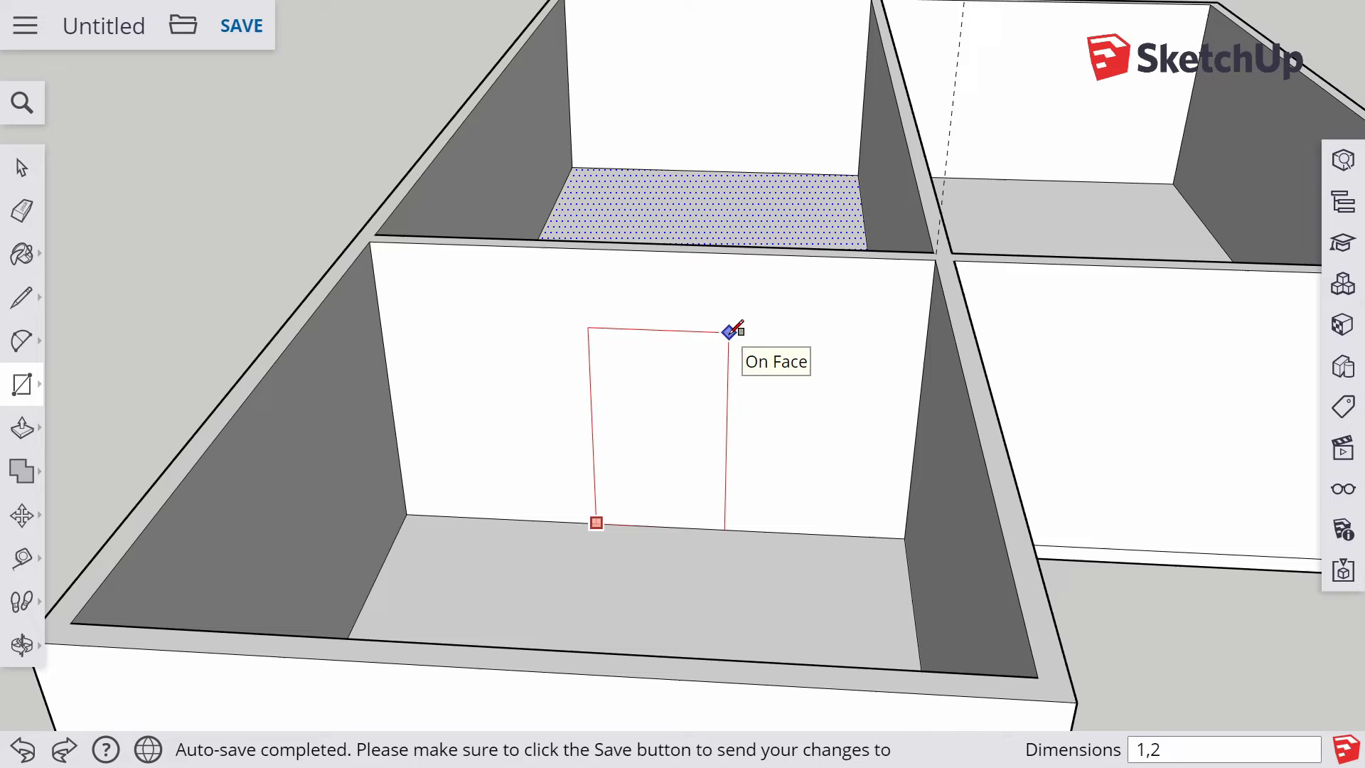
pyautogui.press('Return')
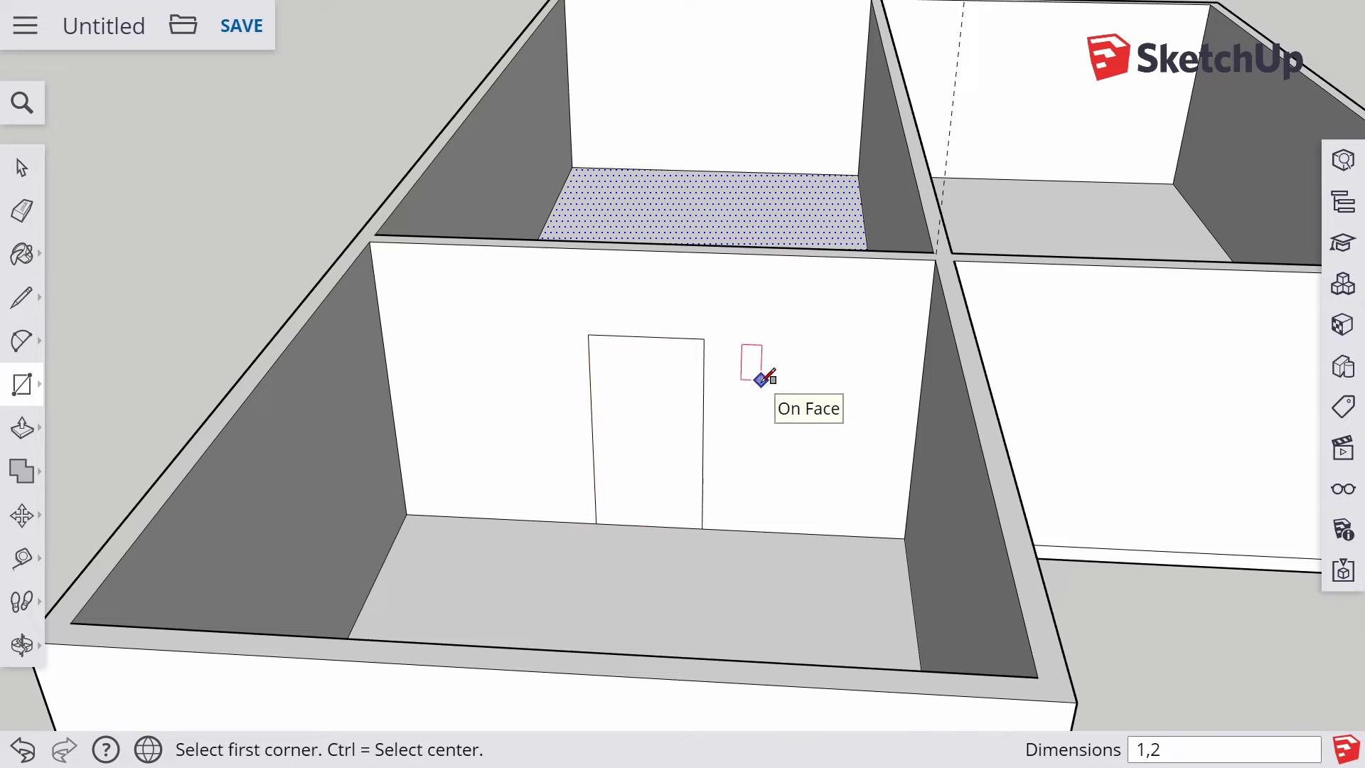
# Push the door rectangle 0.15 m through the partition to cut a doorway between the end room and the adjacent room
pyautogui.press('p')
pyautogui.moveTo(720, 472); pyautogui.dragTo(575, 466, button='middle')
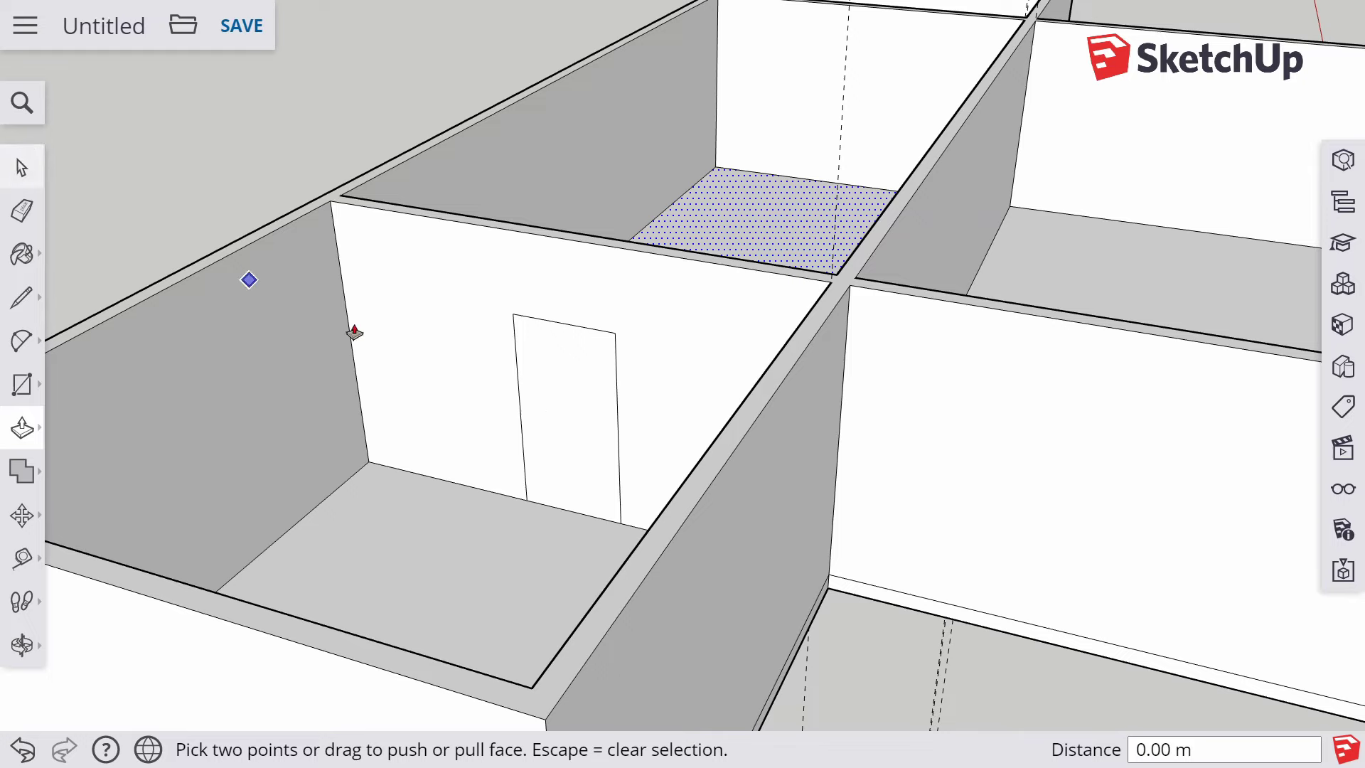
pyautogui.press('space')
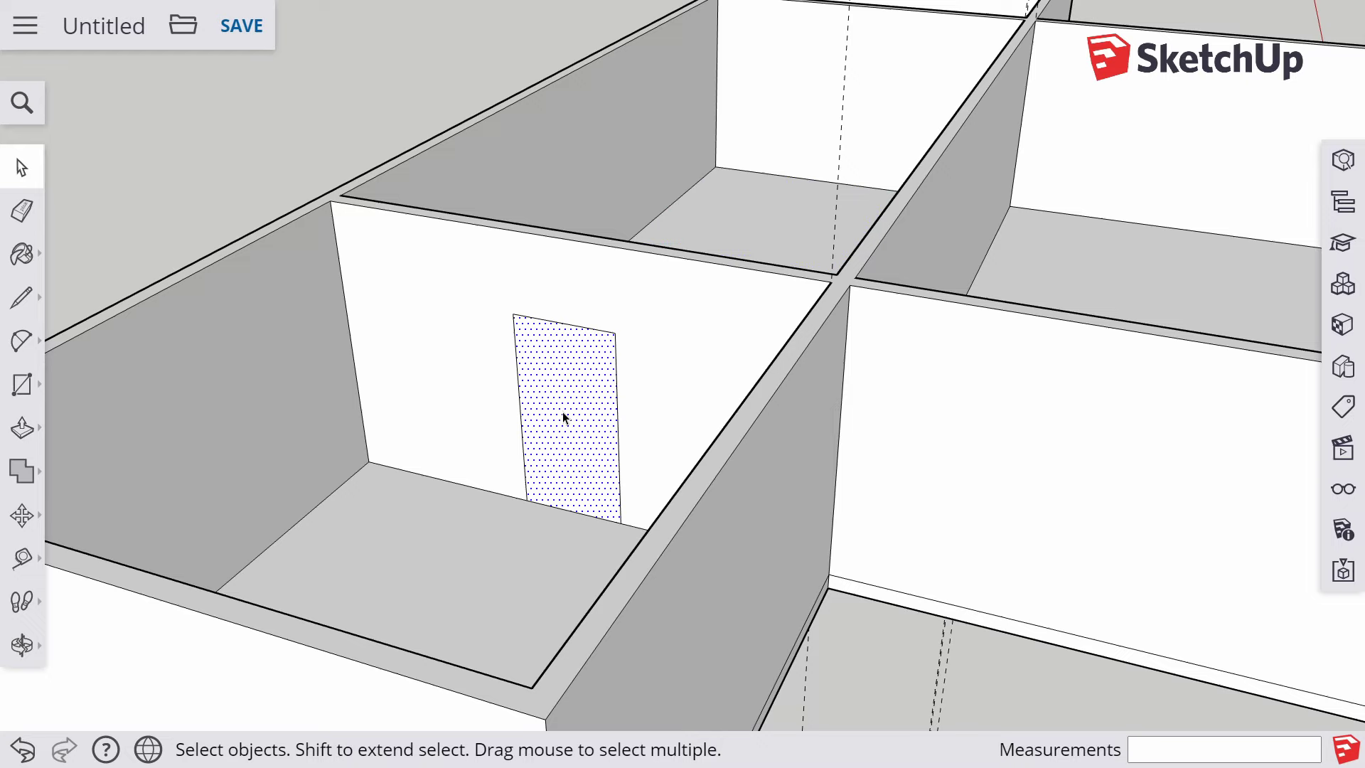
pyautogui.press('p')
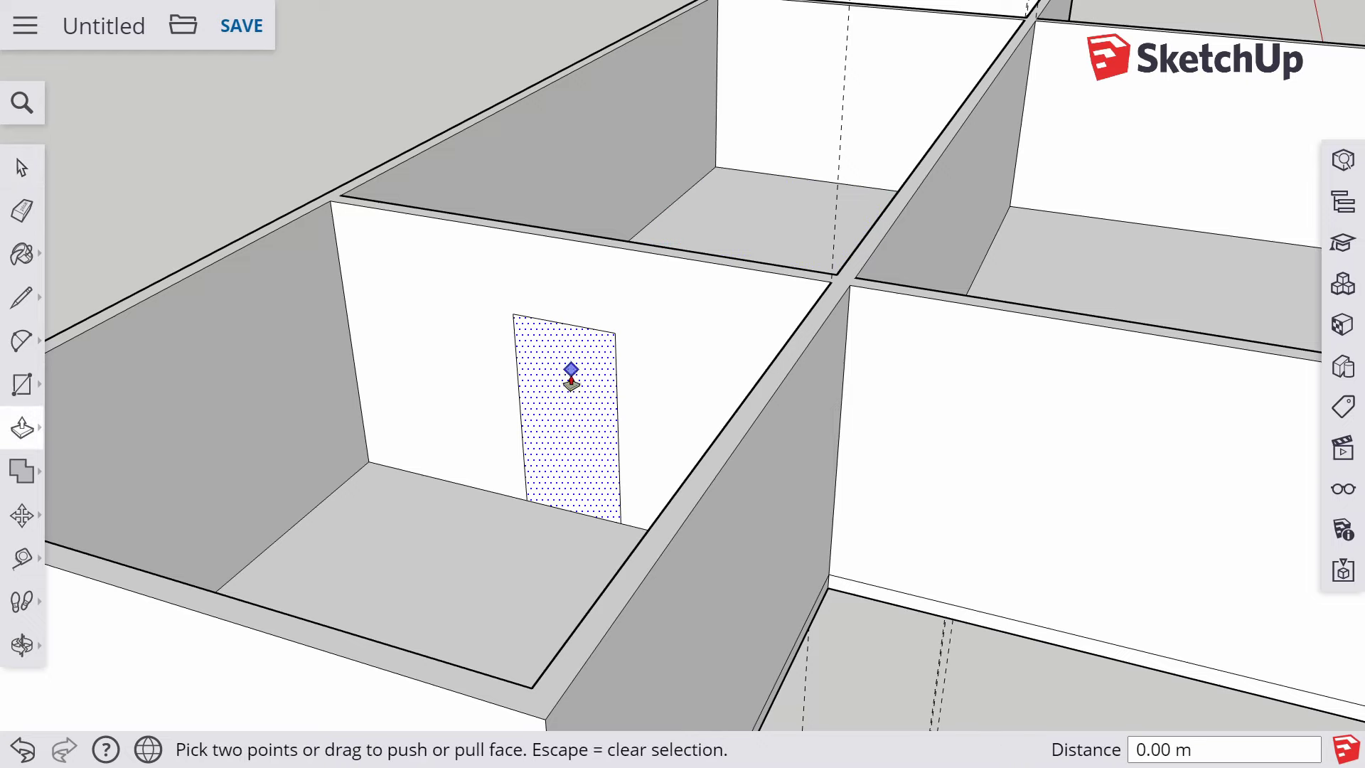
pyautogui.click(566, 450)
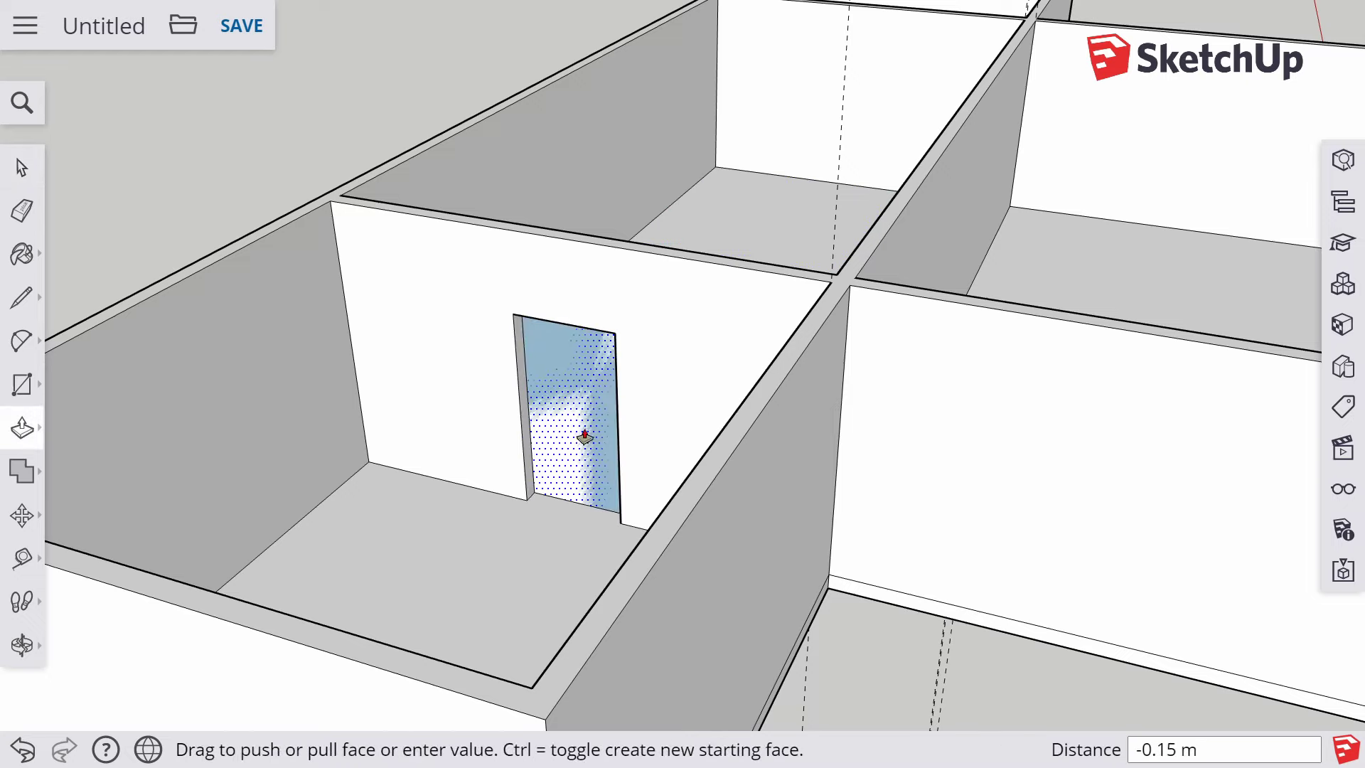
pyautogui.click(584, 436)
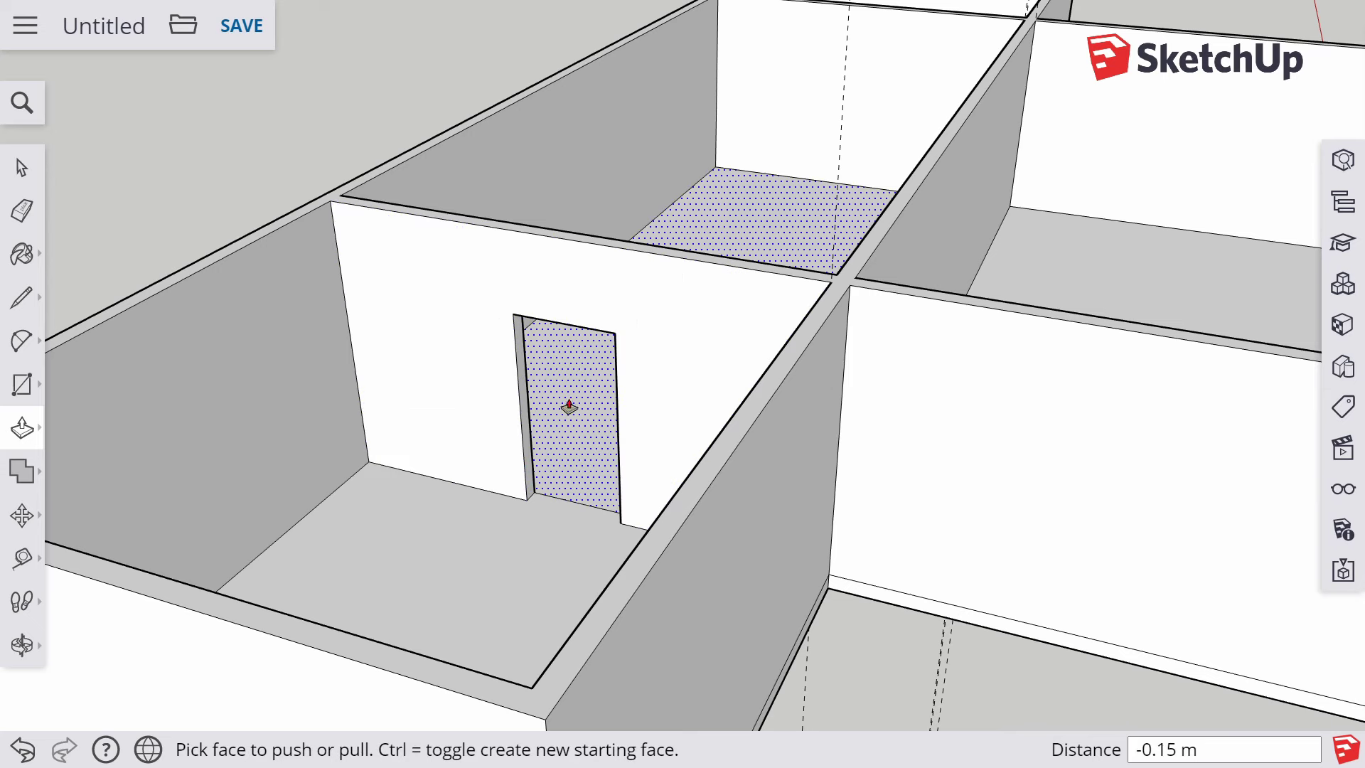
# Examine the door openings in the partitions of both wings from several angles
pyautogui.scroll(-3, 683, 225)
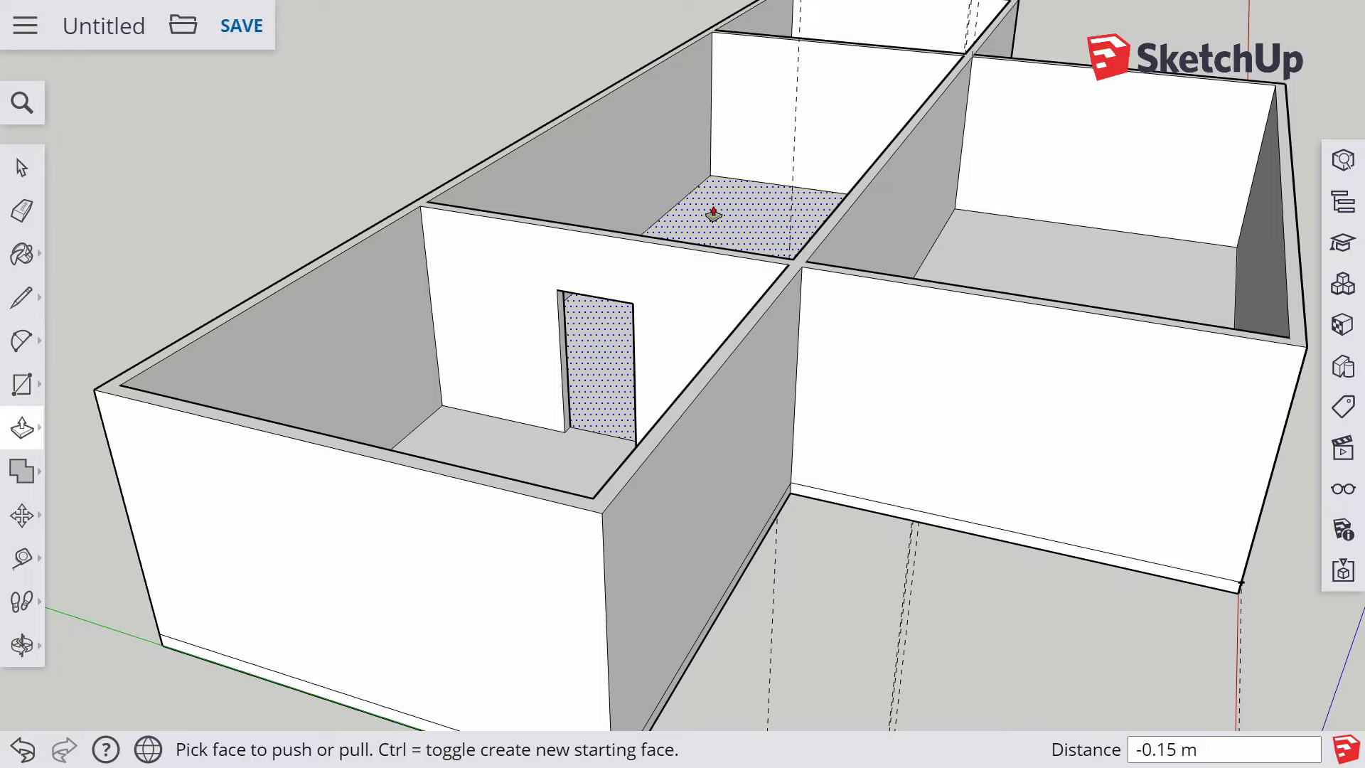
pyautogui.scroll(-3, 826, 234)
pyautogui.moveTo(929, 182); pyautogui.dragTo(1088, 465, button='middle')
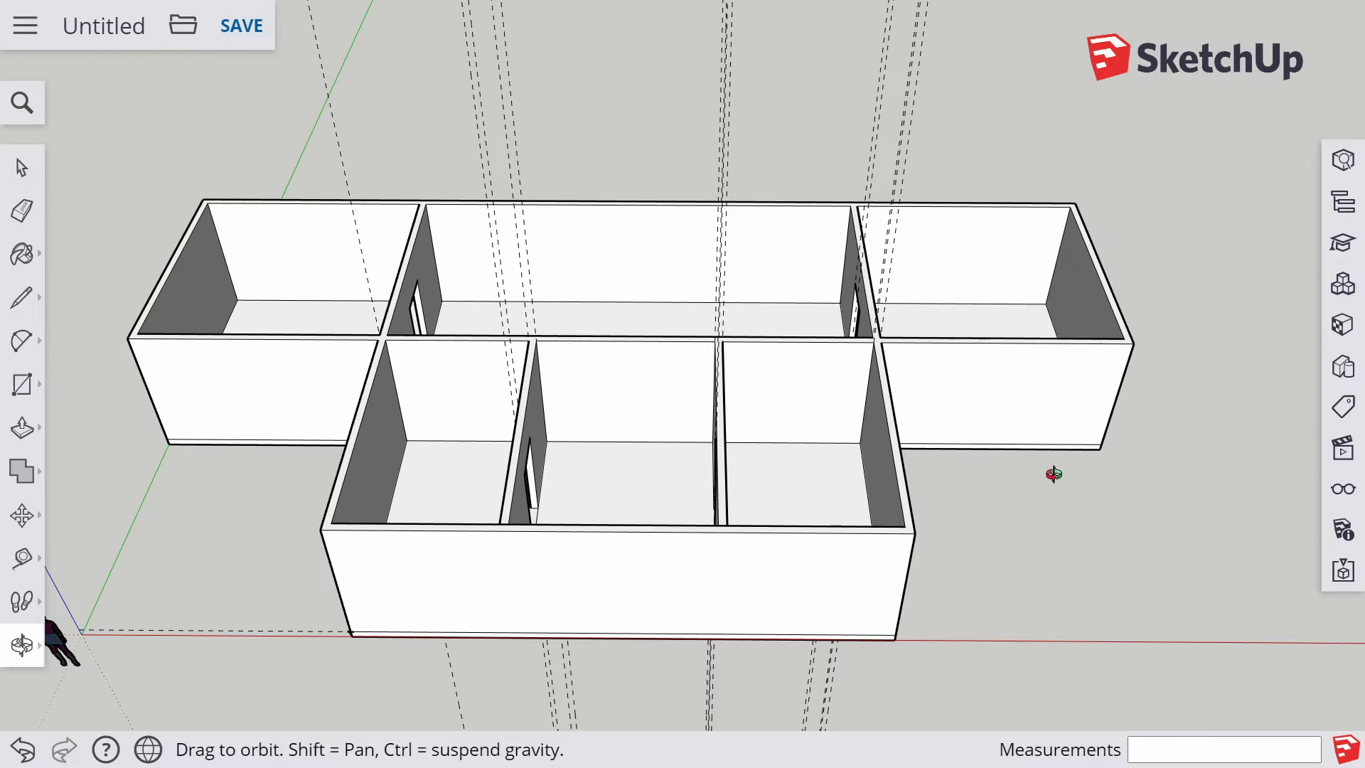
pyautogui.moveTo(1045, 450); pyautogui.dragTo(752, 488)
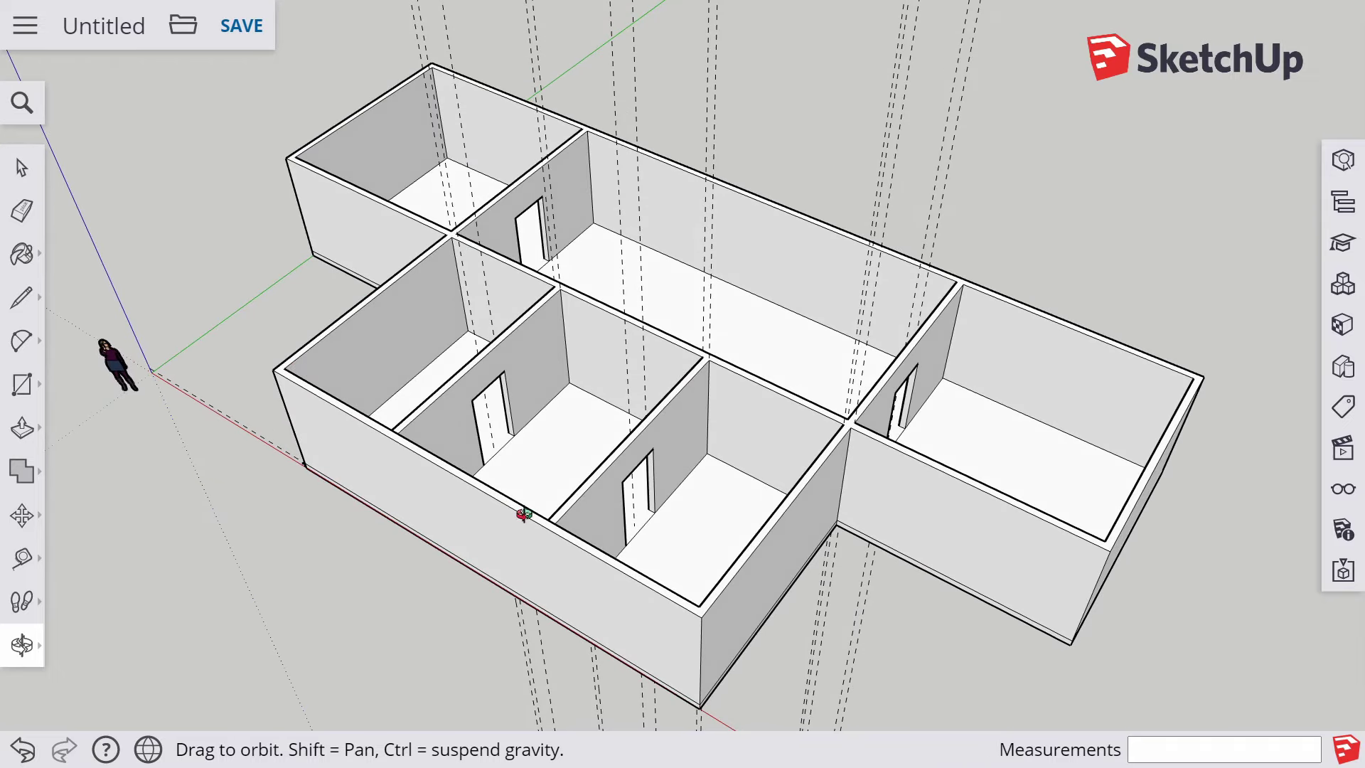
pyautogui.moveTo(475, 534); pyautogui.dragTo(577, 512)
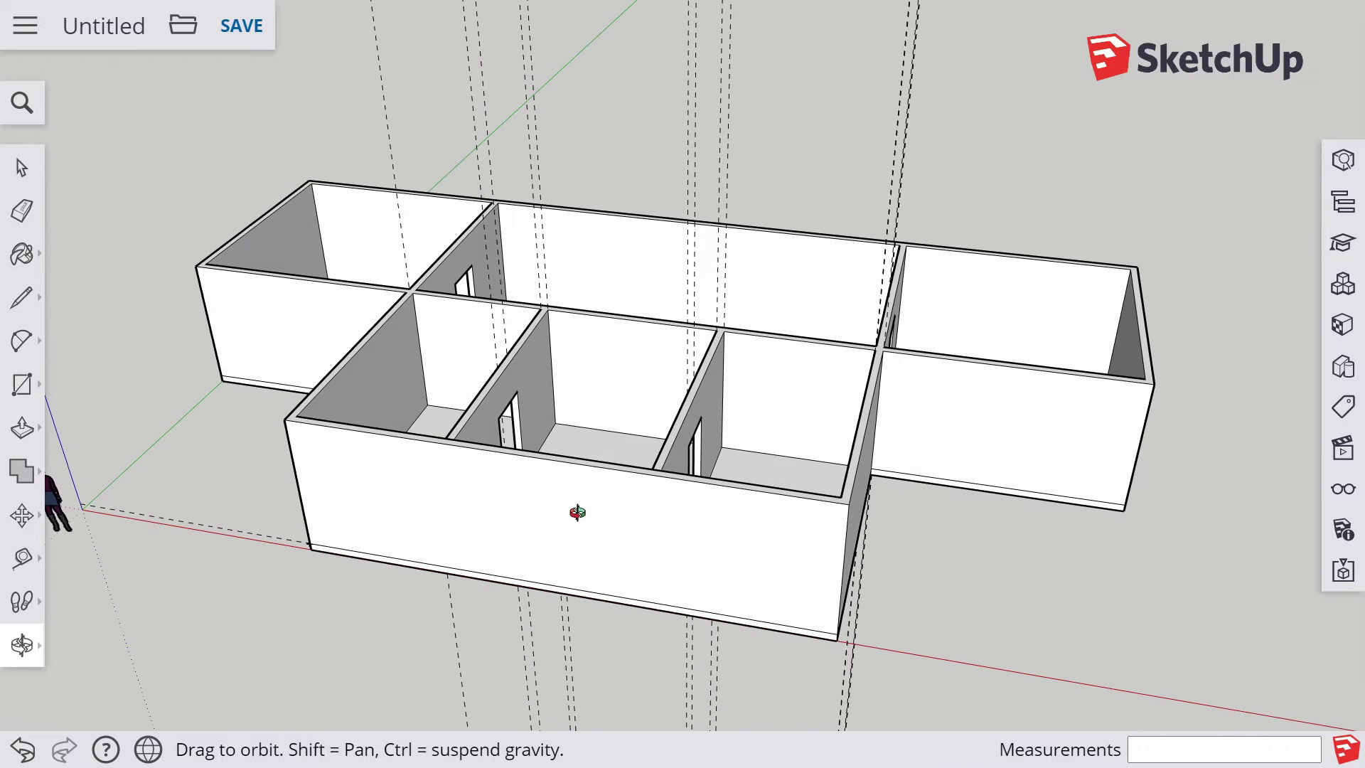
pyautogui.moveTo(804, 410); pyautogui.dragTo(638, 520)
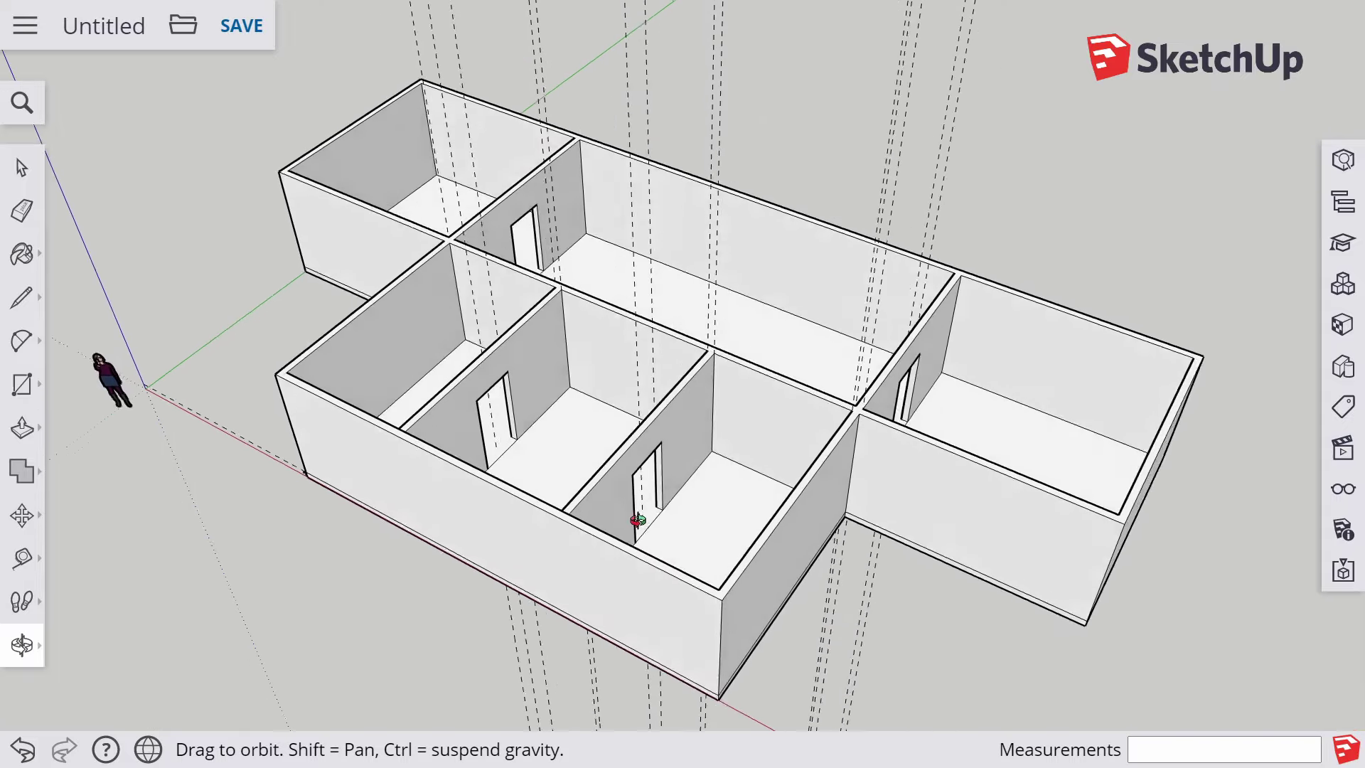
pyautogui.moveTo(625, 442); pyautogui.dragTo(582, 466)
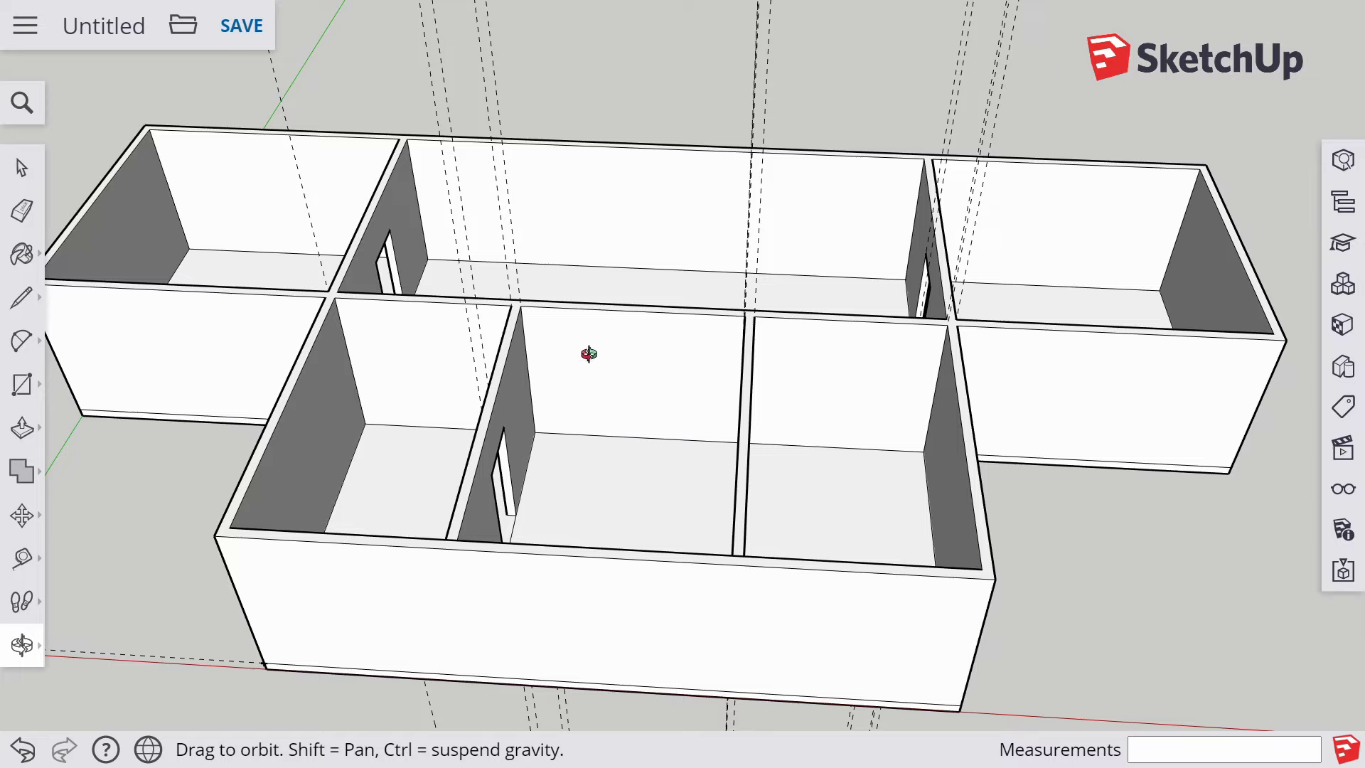
pyautogui.scroll(3, 610, 467)
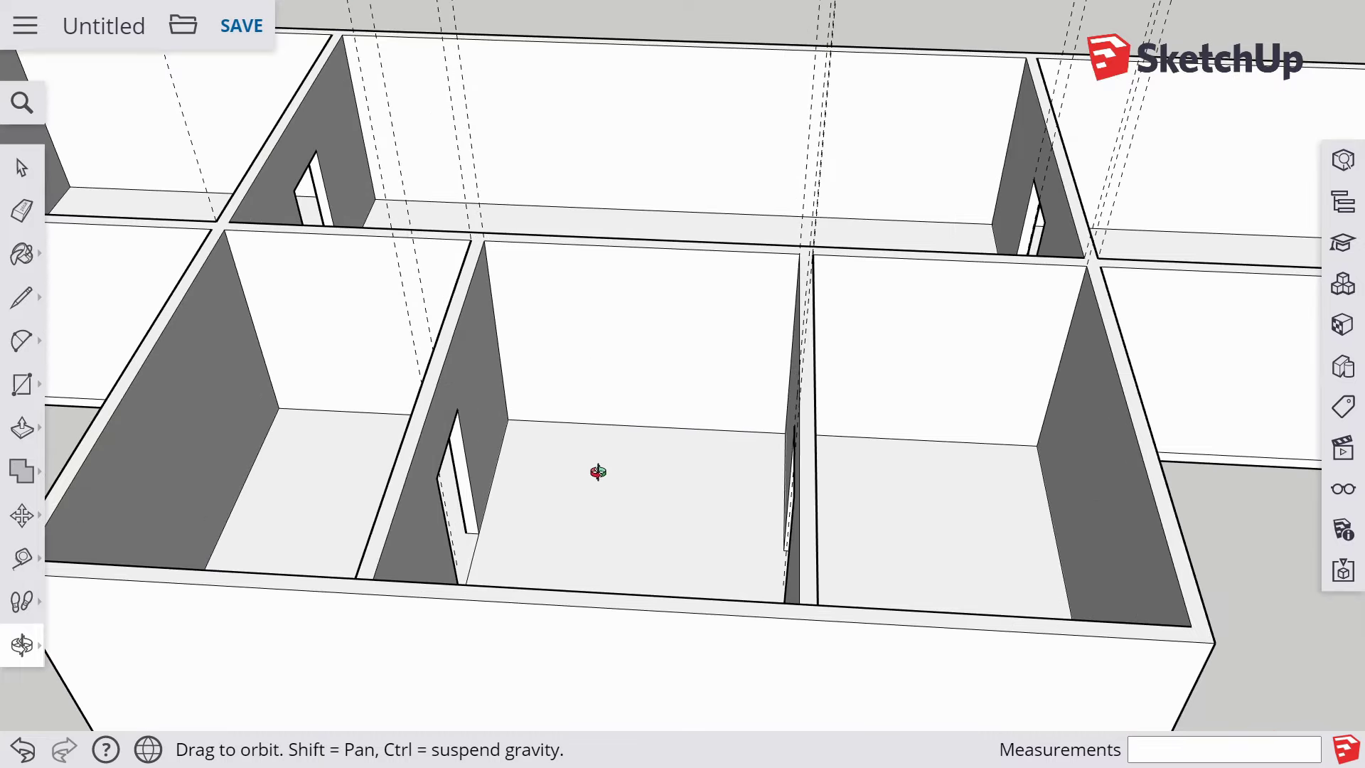
pyautogui.moveTo(598, 472); pyautogui.dragTo(630, 450)
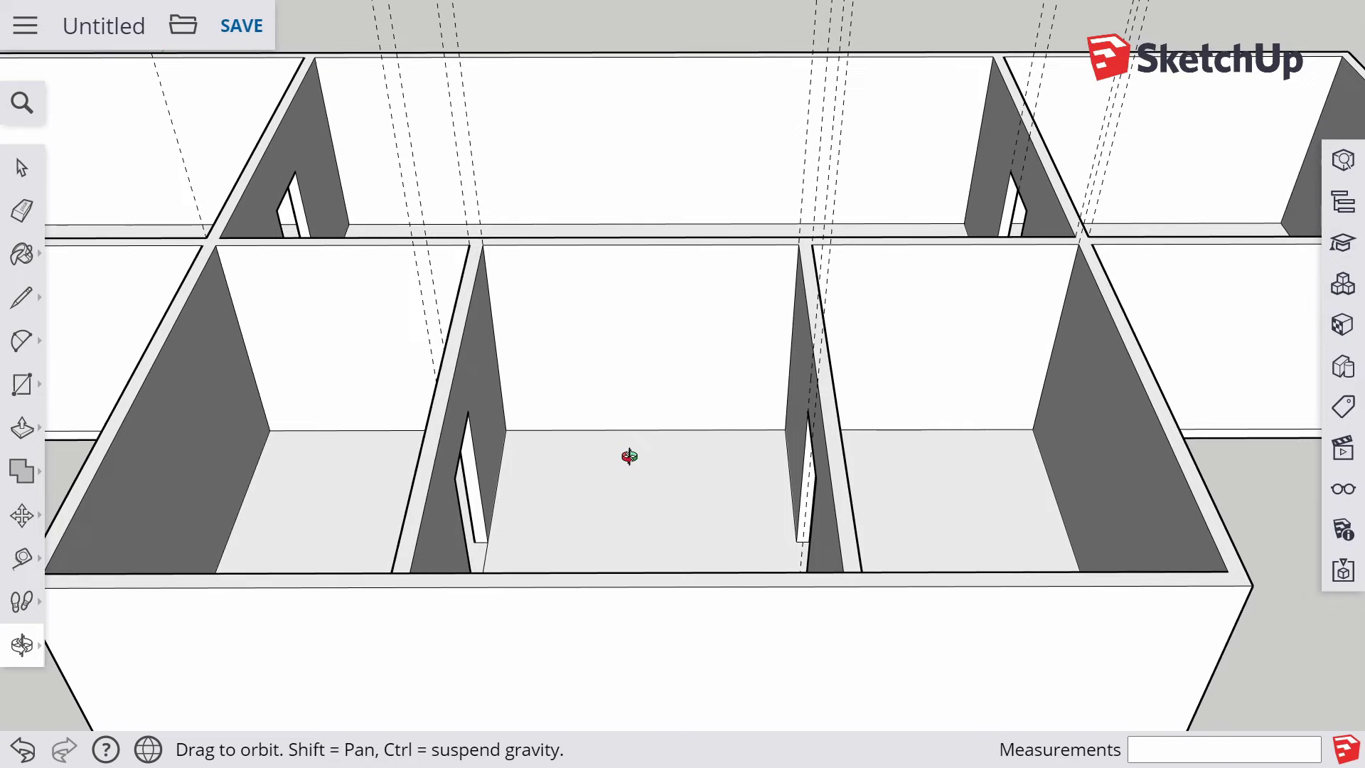
pyautogui.moveTo(647, 462); pyautogui.dragTo(637, 472)
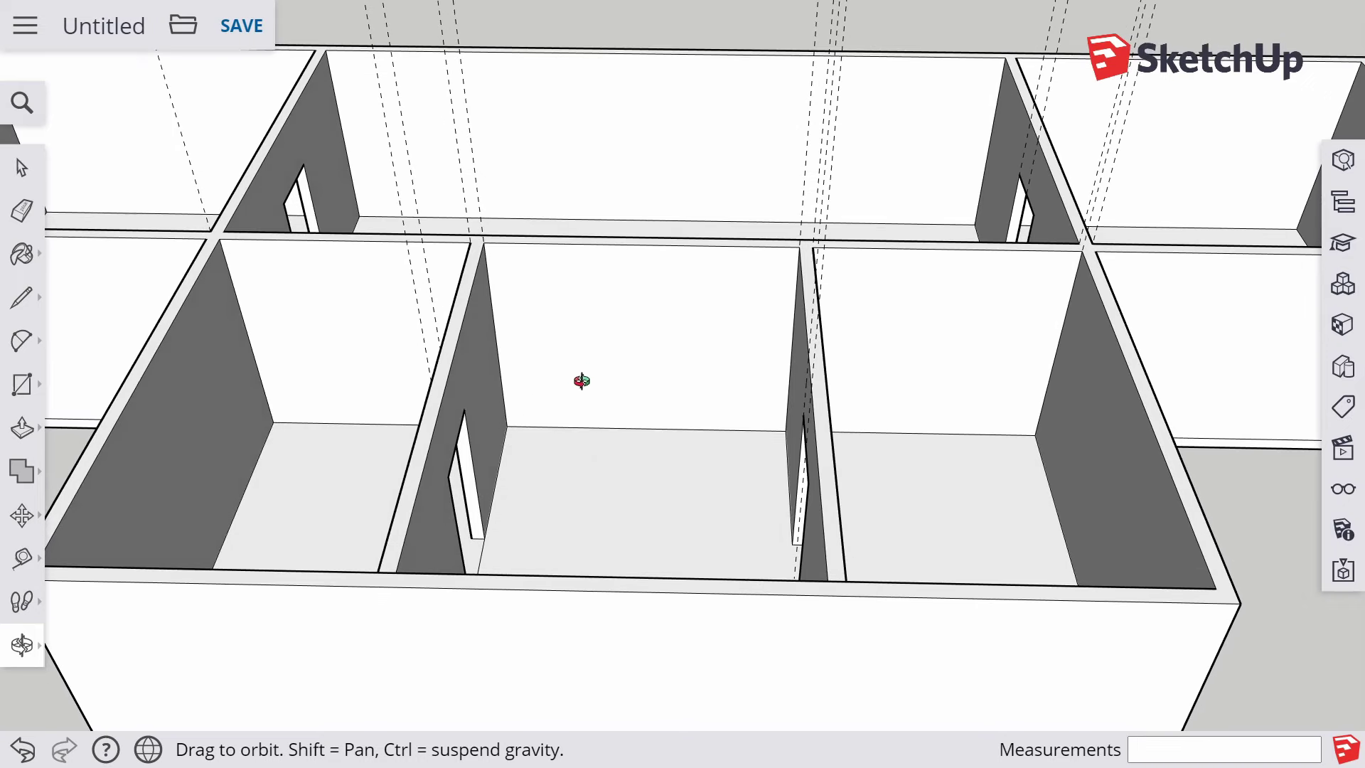
# Place a vertical guide midway along the middle room's back wall, about 1.77 m from the left partition, and another 1 m left of it
pyautogui.press('t')
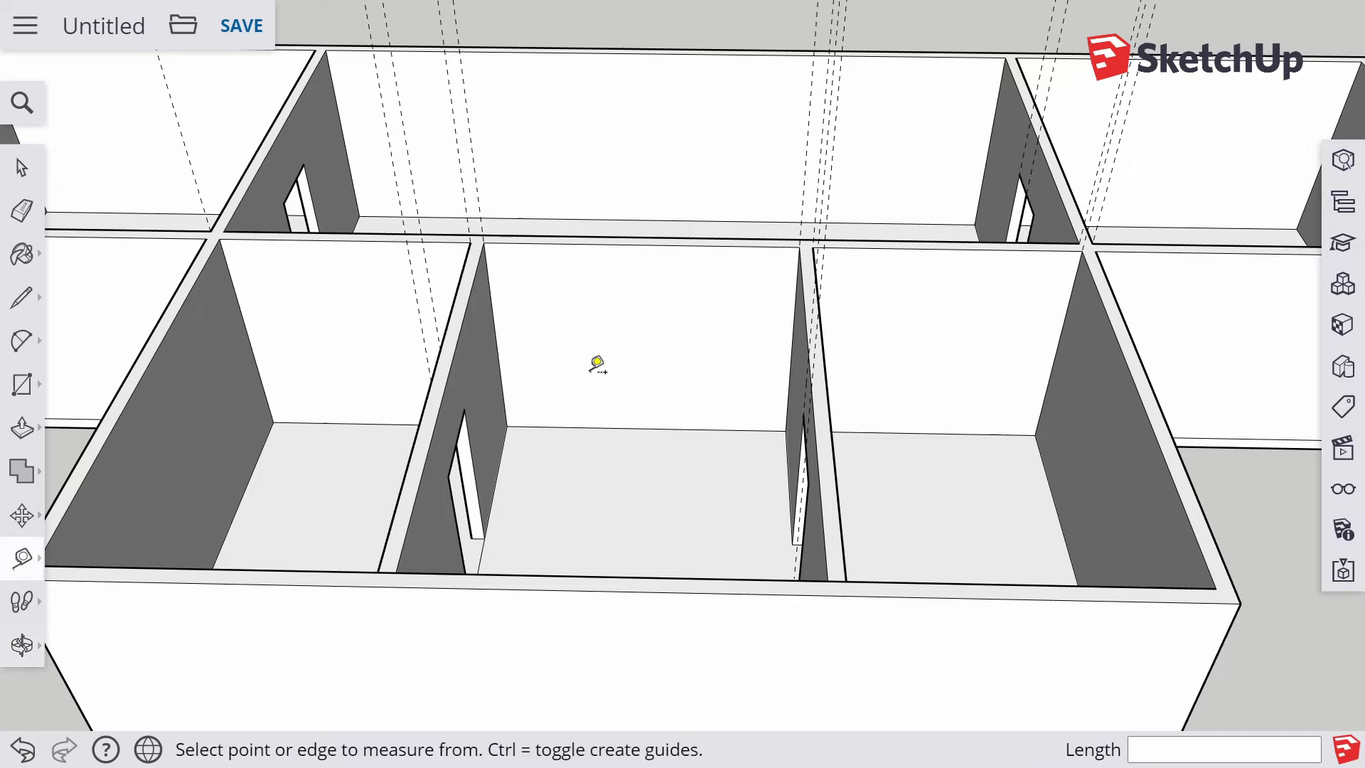
pyautogui.click(501, 373)
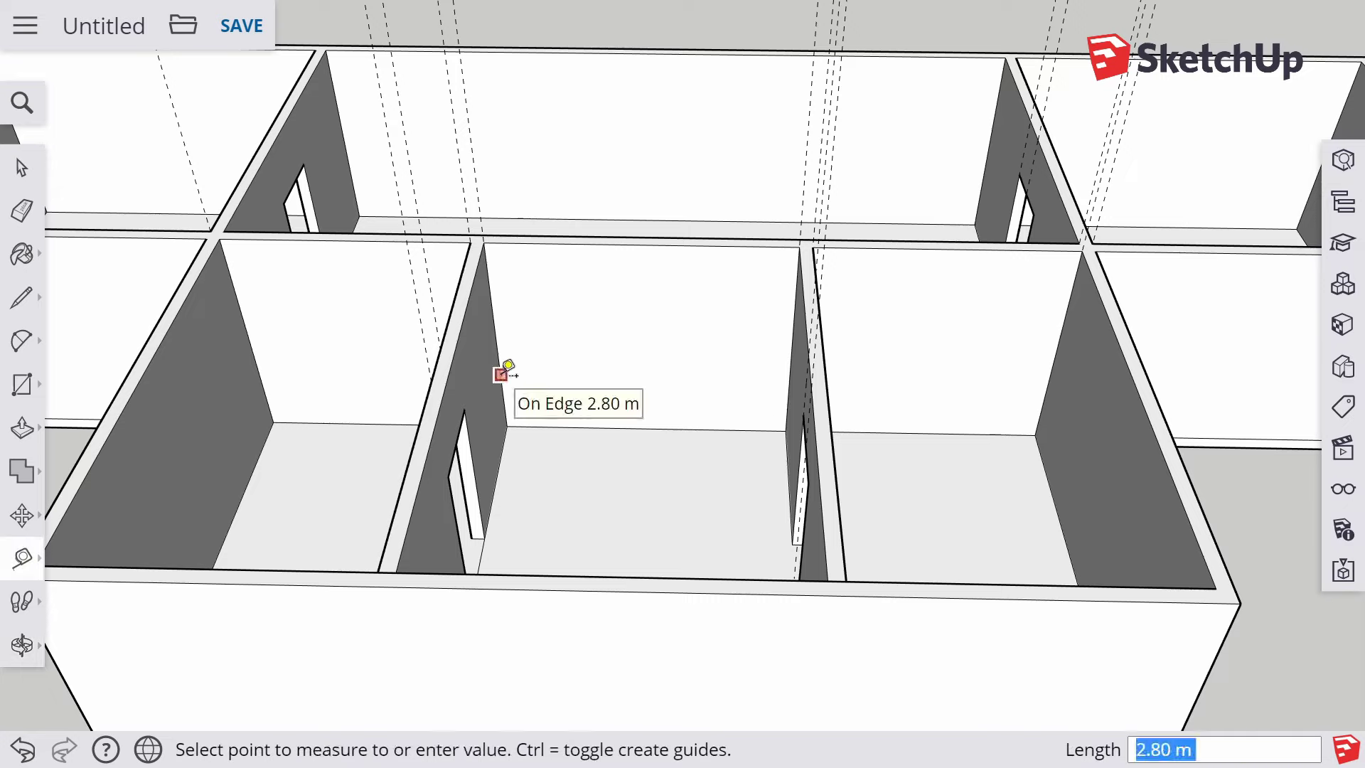
pyautogui.click(643, 241)
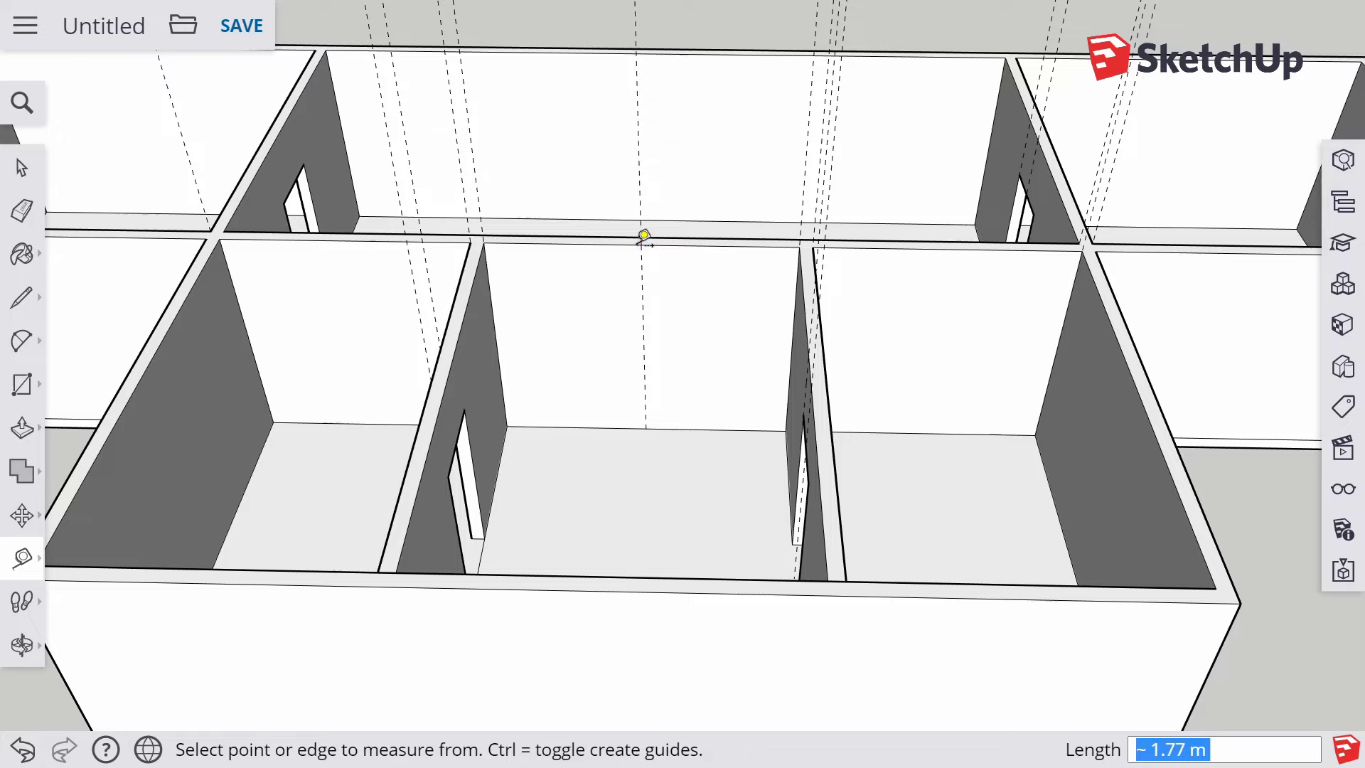
pyautogui.click(643, 284)
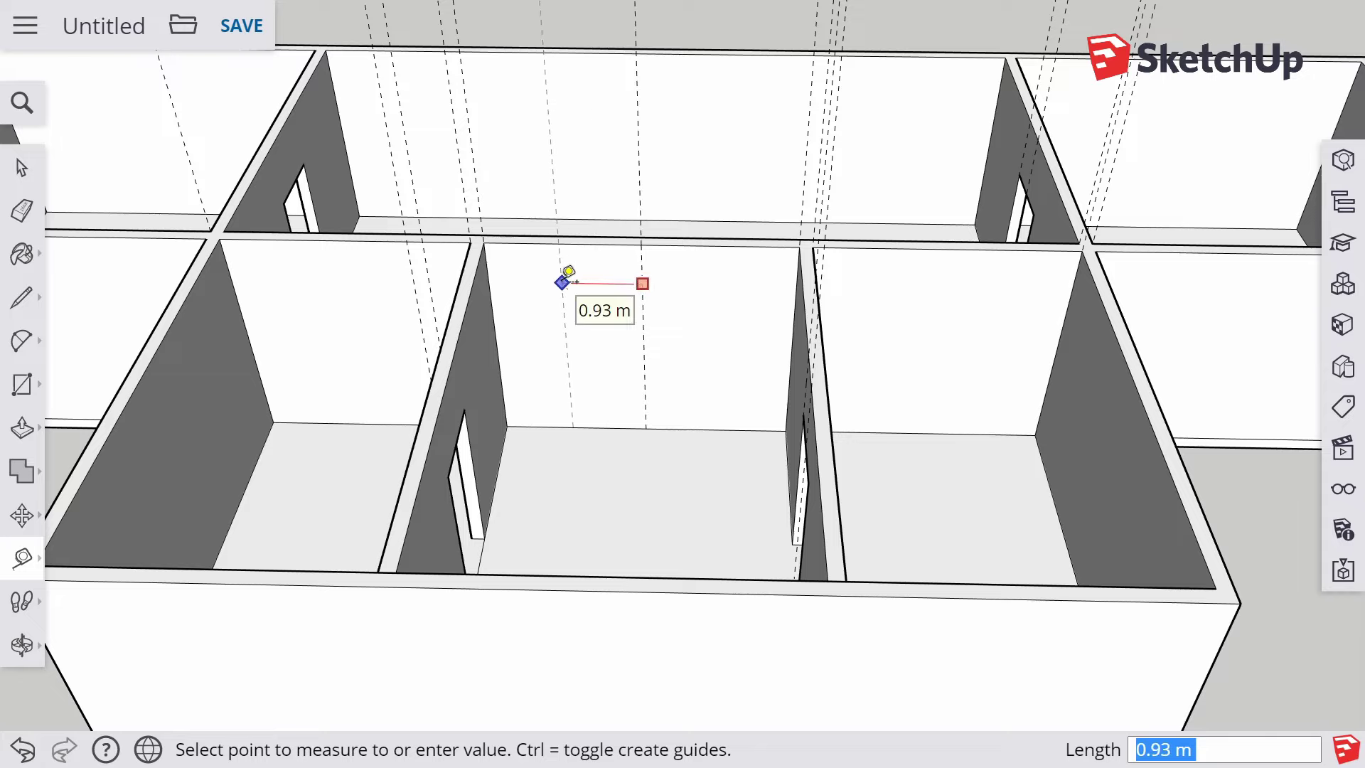
pyautogui.write('1')
pyautogui.press('Return')
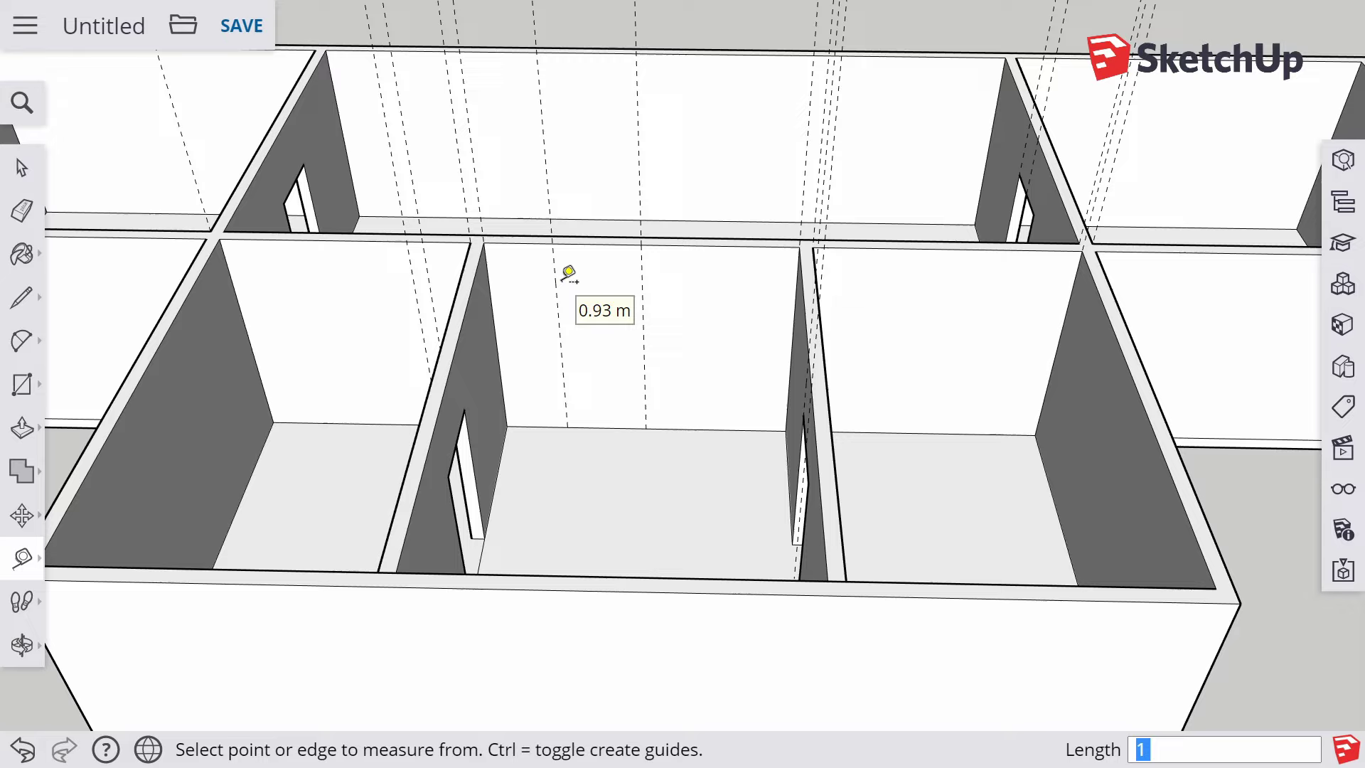
# Draw a rectangle 2 m wide and about 1.9 m high on the back wall, starting where the left guide meets the floor
pyautogui.press('r')
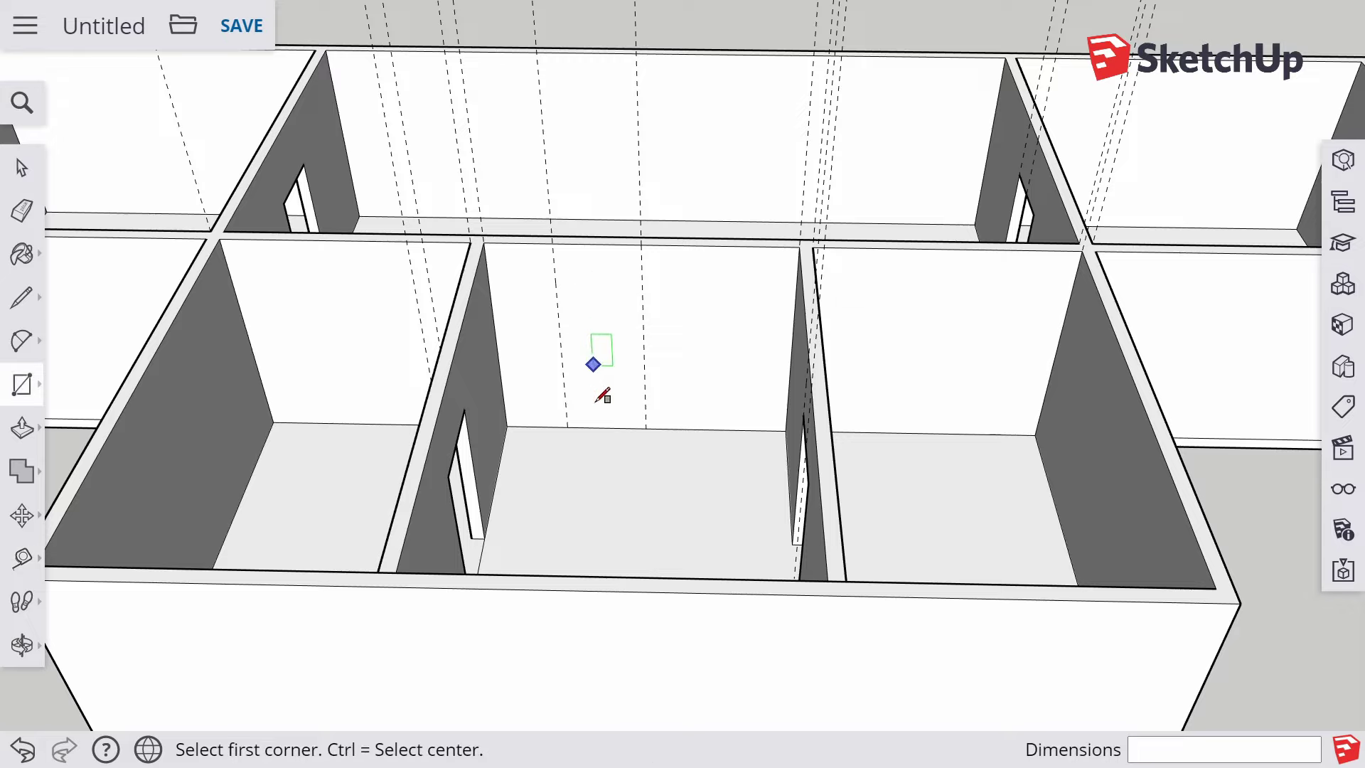
pyautogui.click(567, 427)
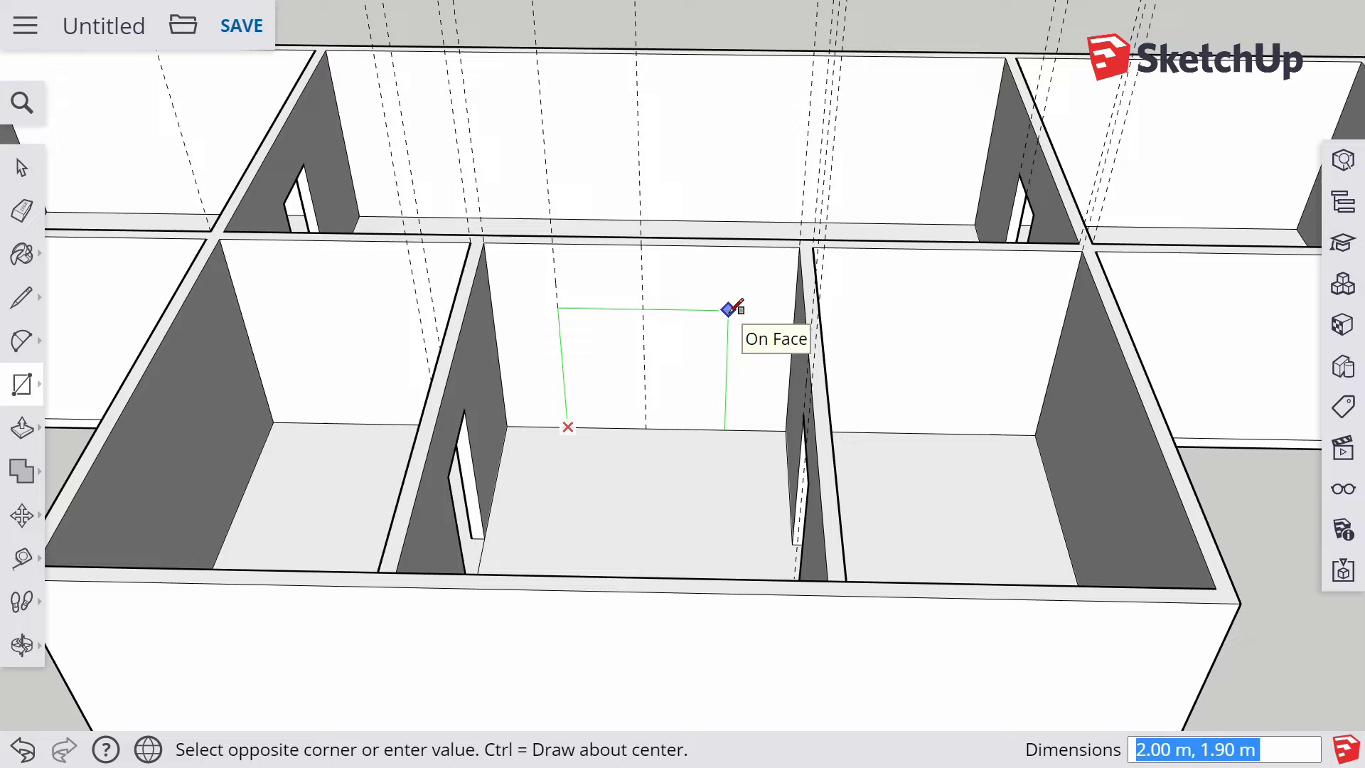
pyautogui.click(727, 309)
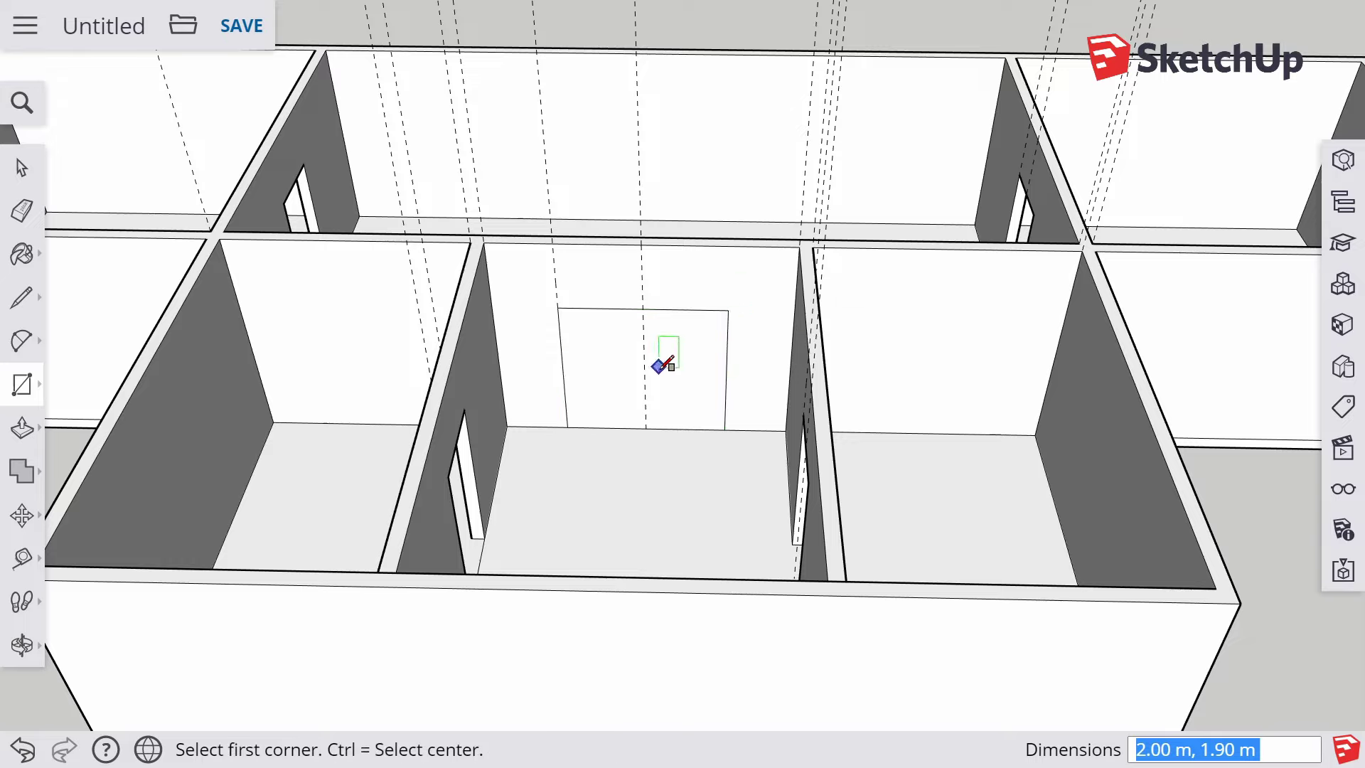
# Draw an arc with a 0.3 m bulge between the rectangle's two upper corners to form an arched opening outline
pyautogui.press('a')
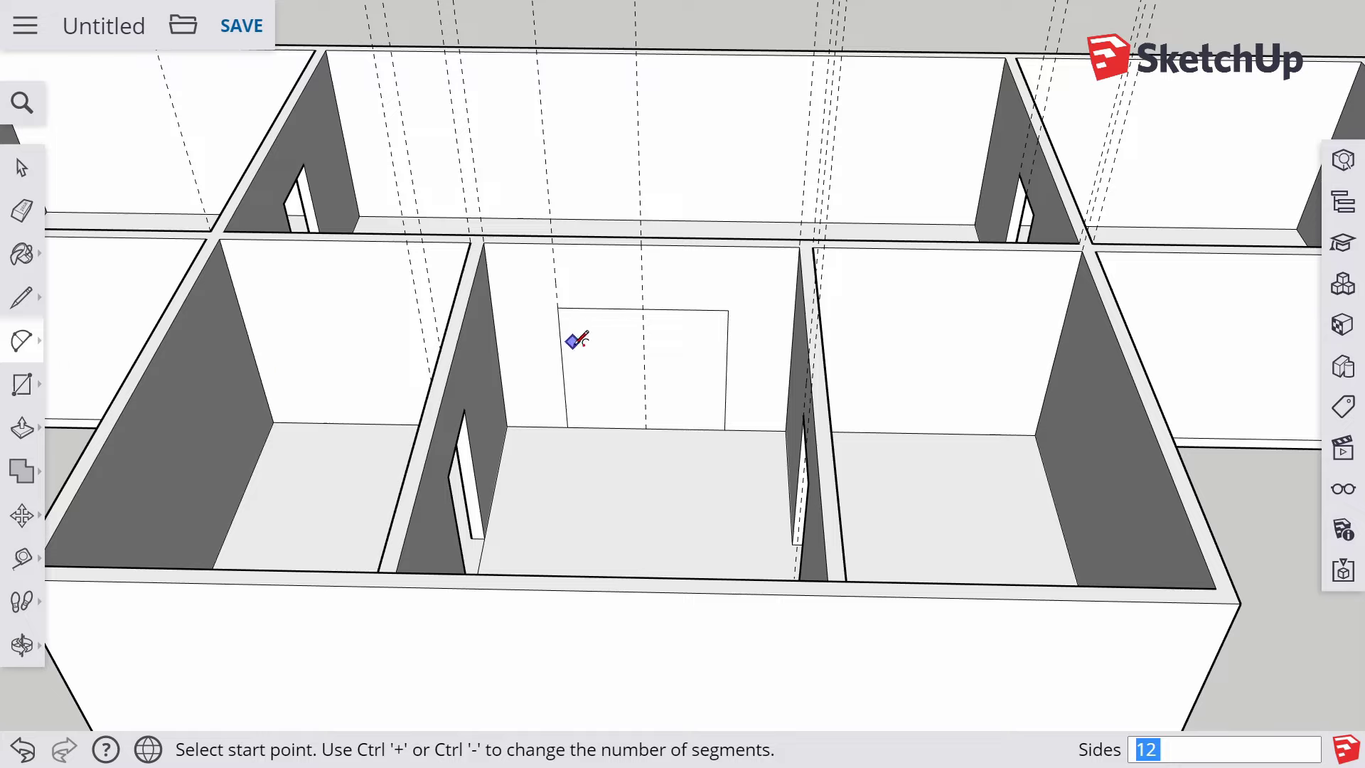
pyautogui.click(558, 307)
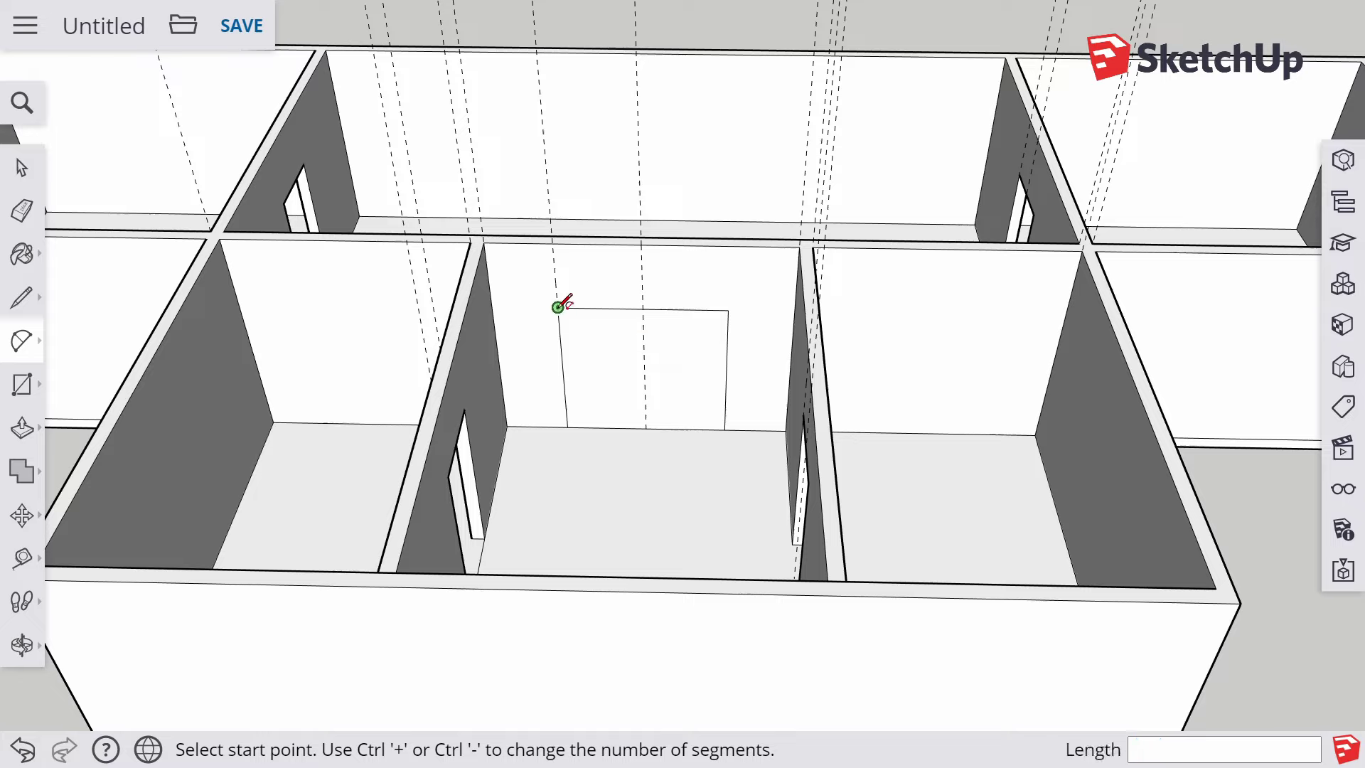
pyautogui.click(728, 308)
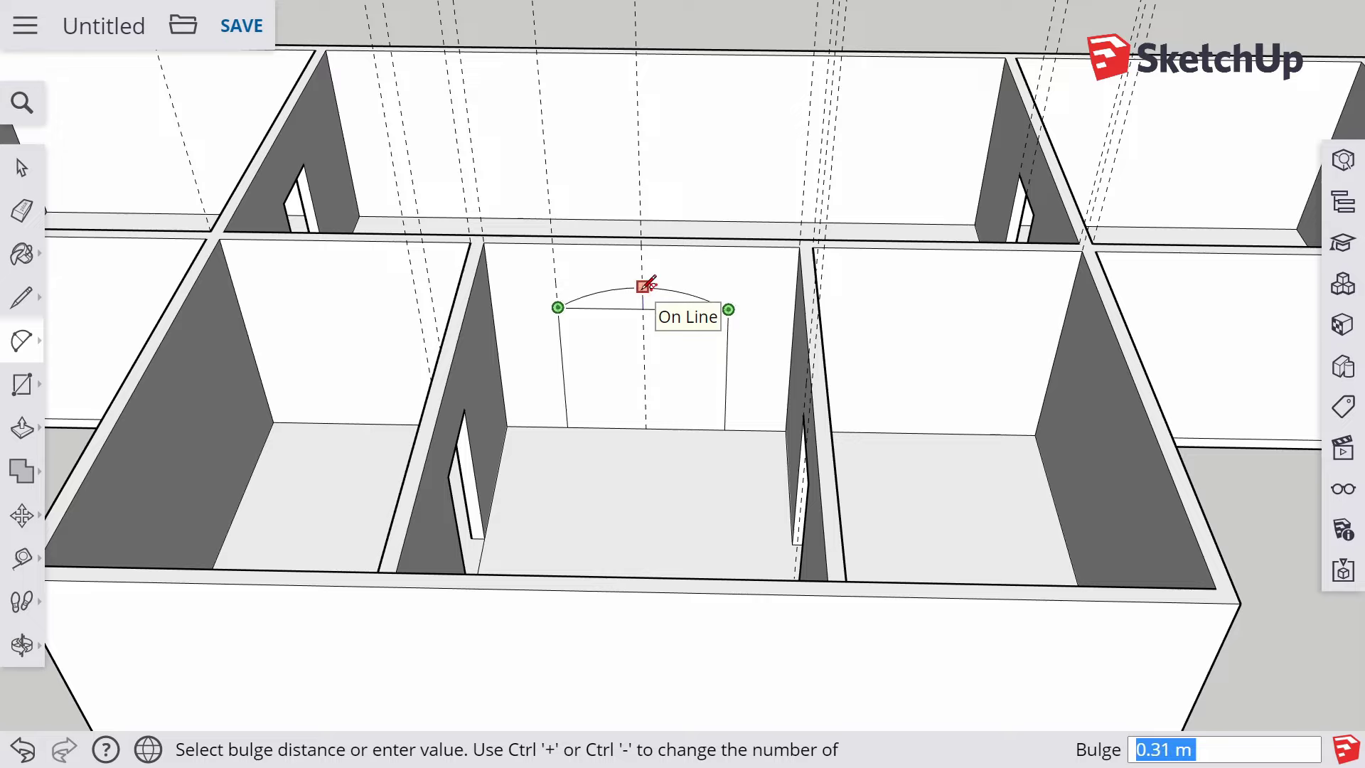
pyautogui.write('.3')
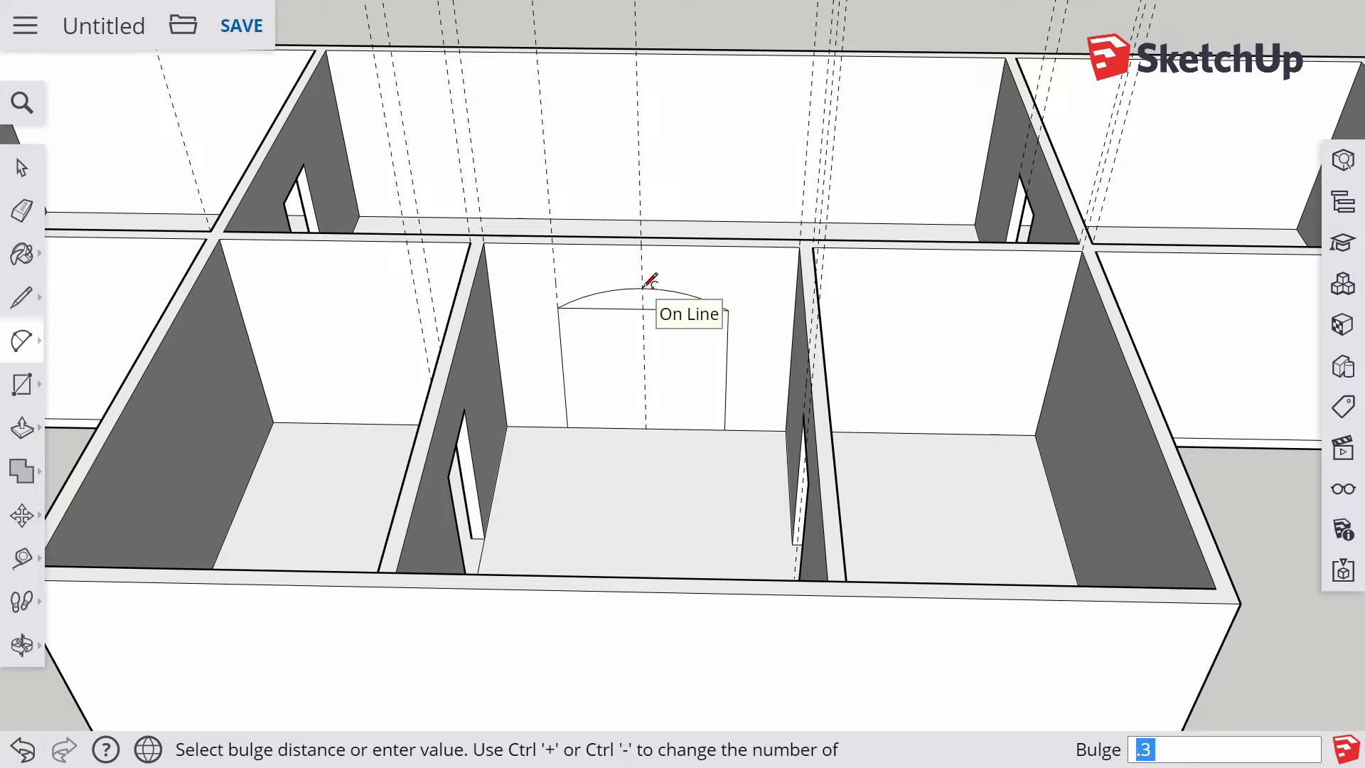
pyautogui.press('Return')
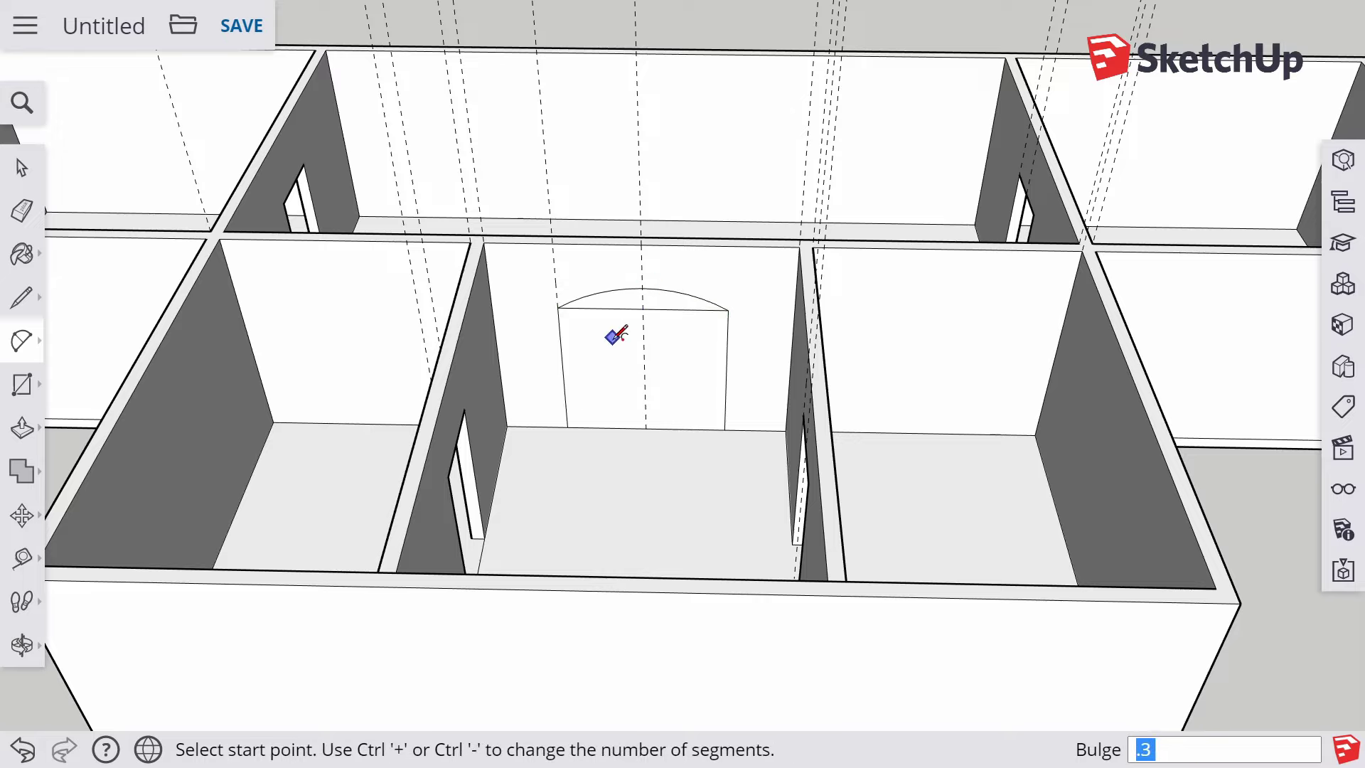